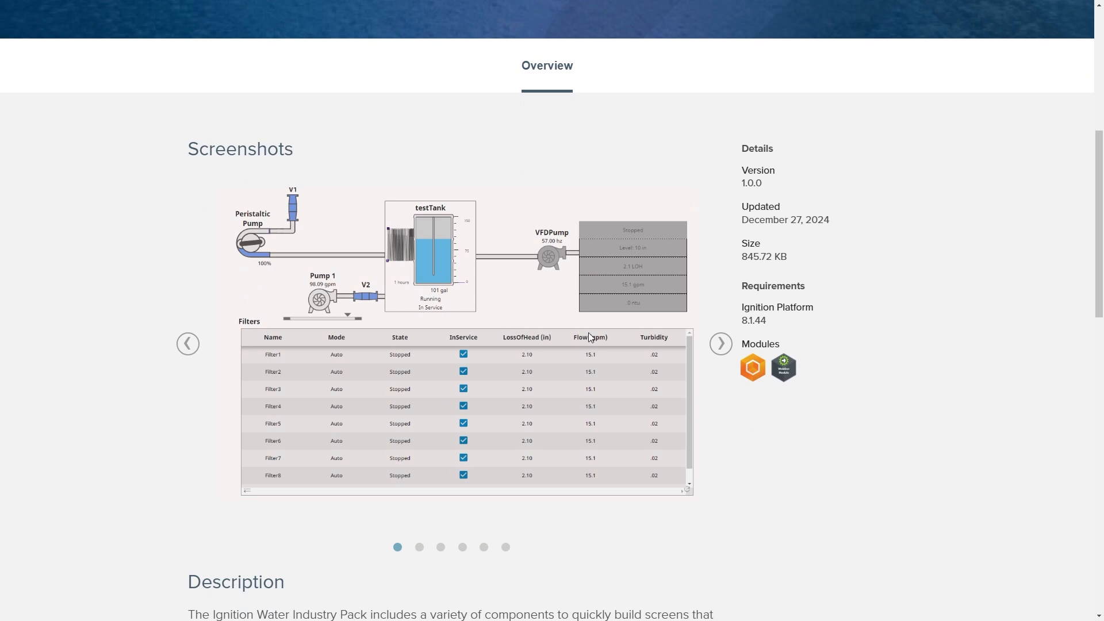
Browse through the Water Industry Pack screenshot carousel on the Exchange page.
click(717, 351)
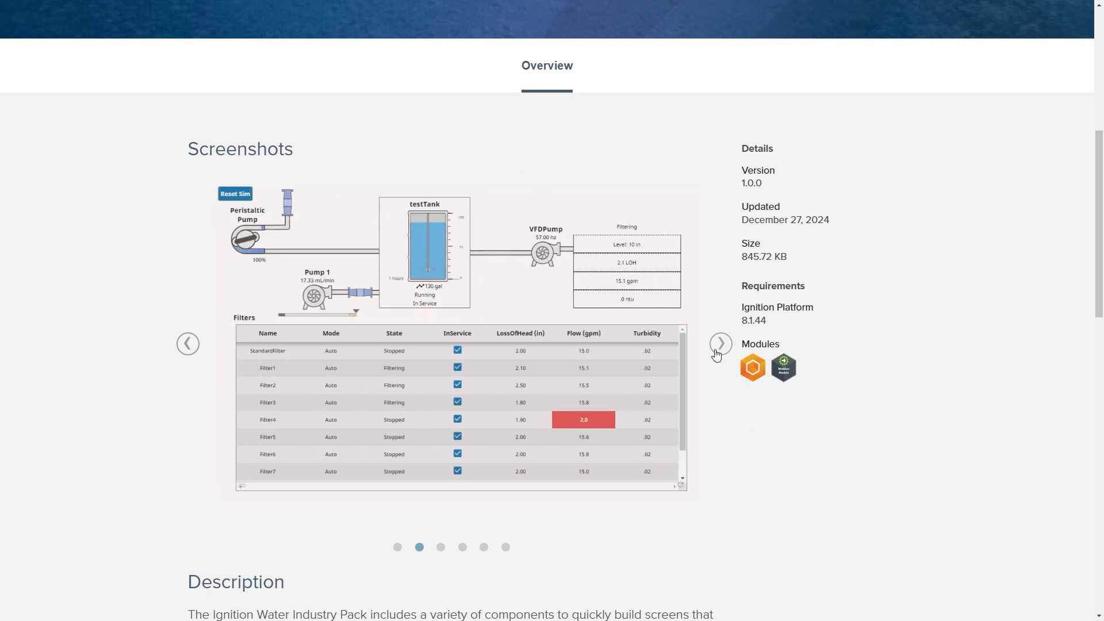
click(717, 352)
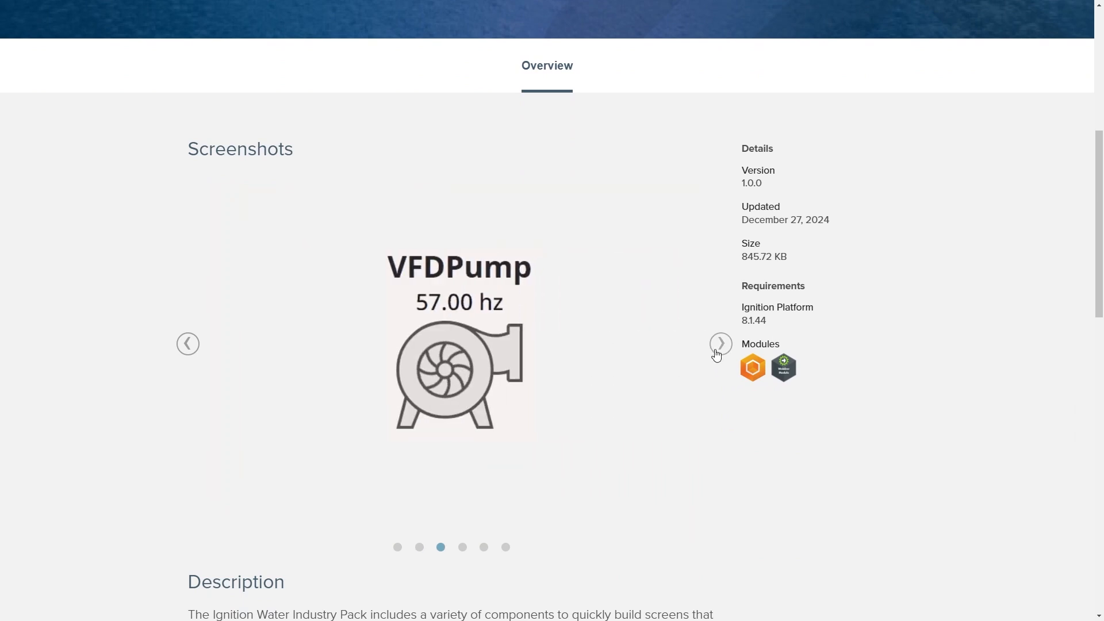
click(717, 353)
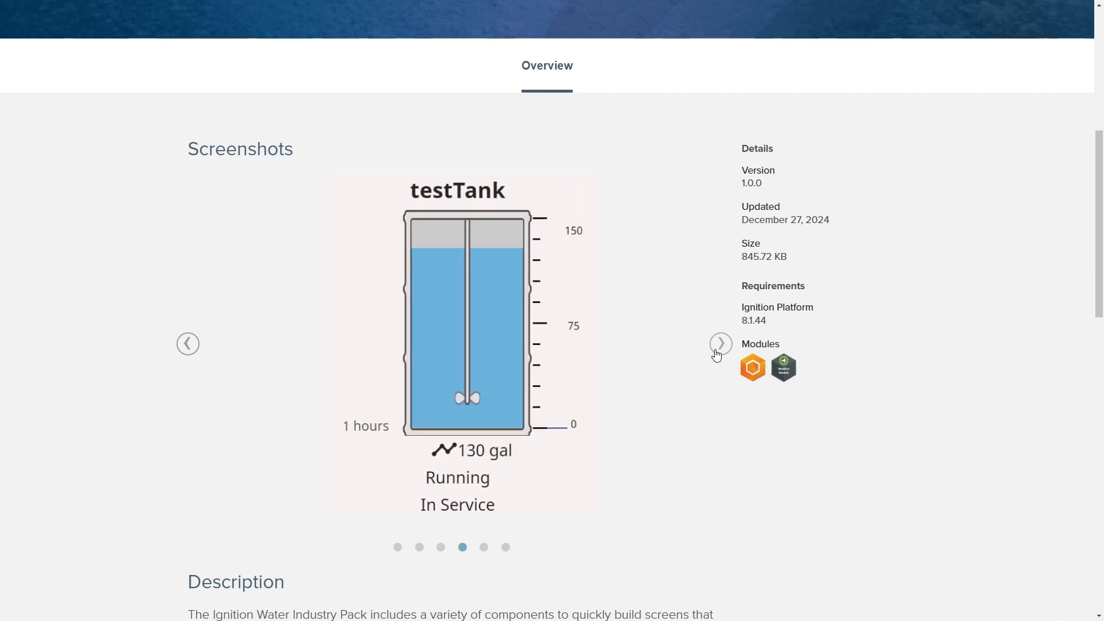
click(717, 353)
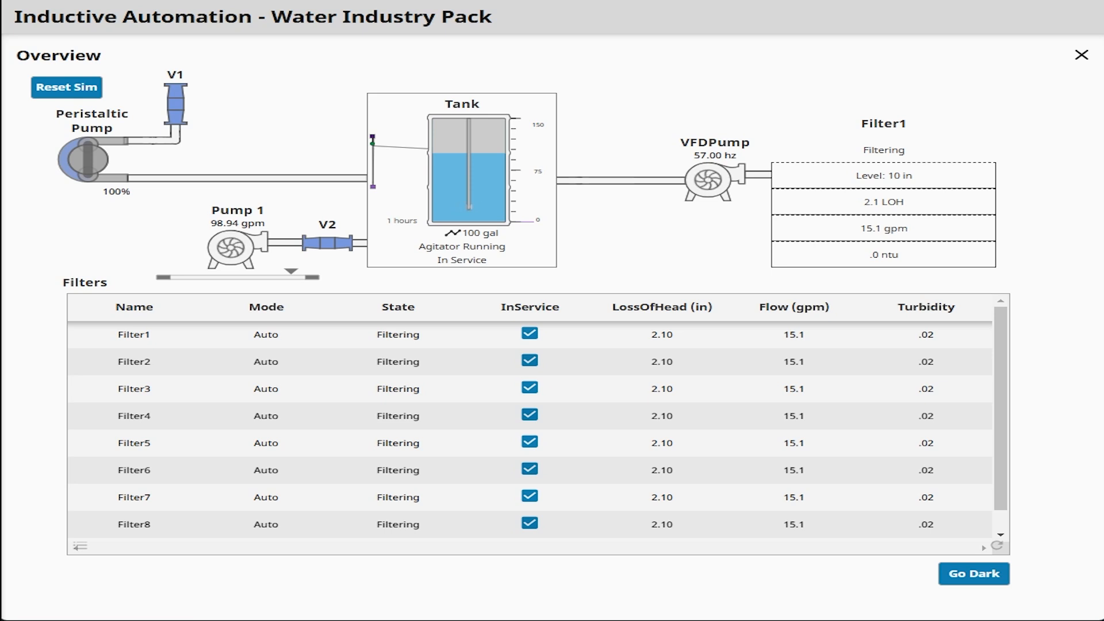
Open the Tank's control popup and its Edit Tank Setpoints dialog, then close both.
click(485, 178)
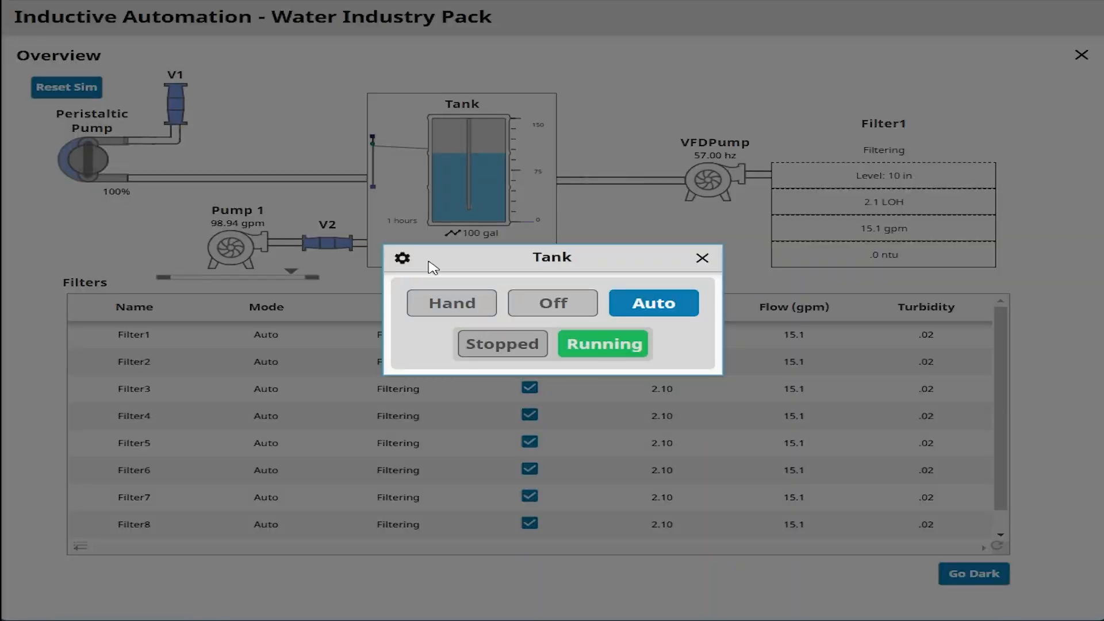
click(402, 259)
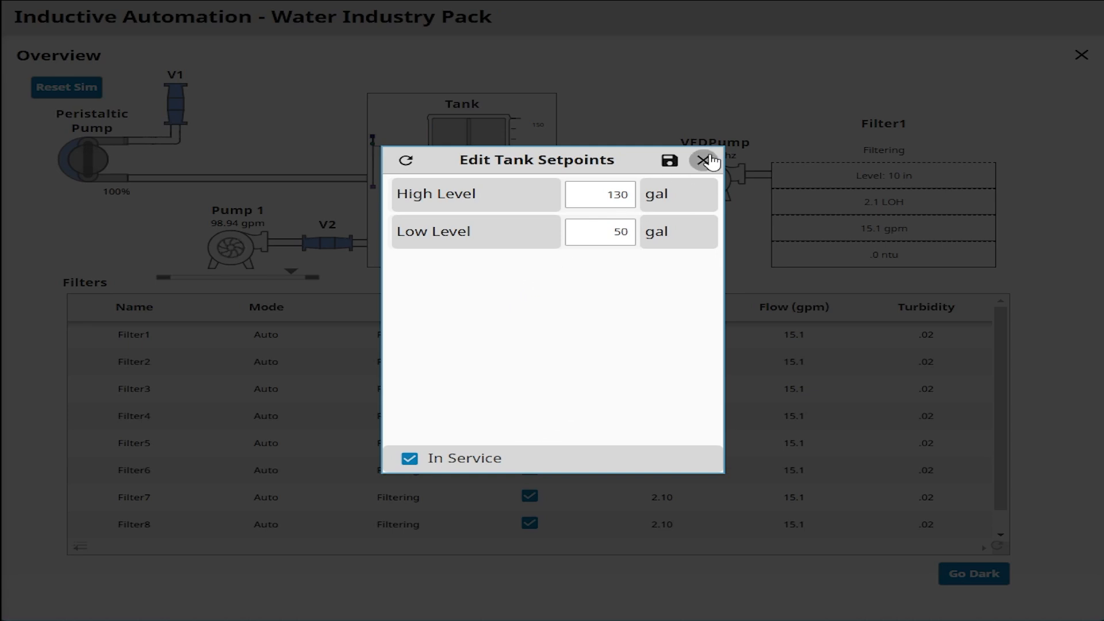
click(703, 159)
click(703, 259)
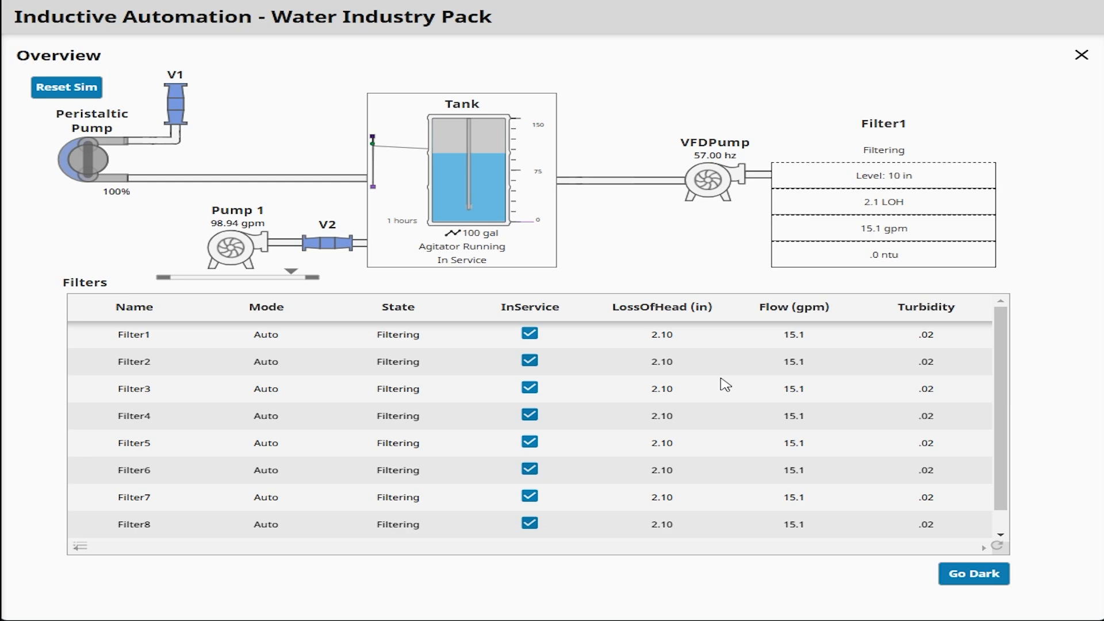
Toggle the overview screen between the dark and light display themes.
click(984, 584)
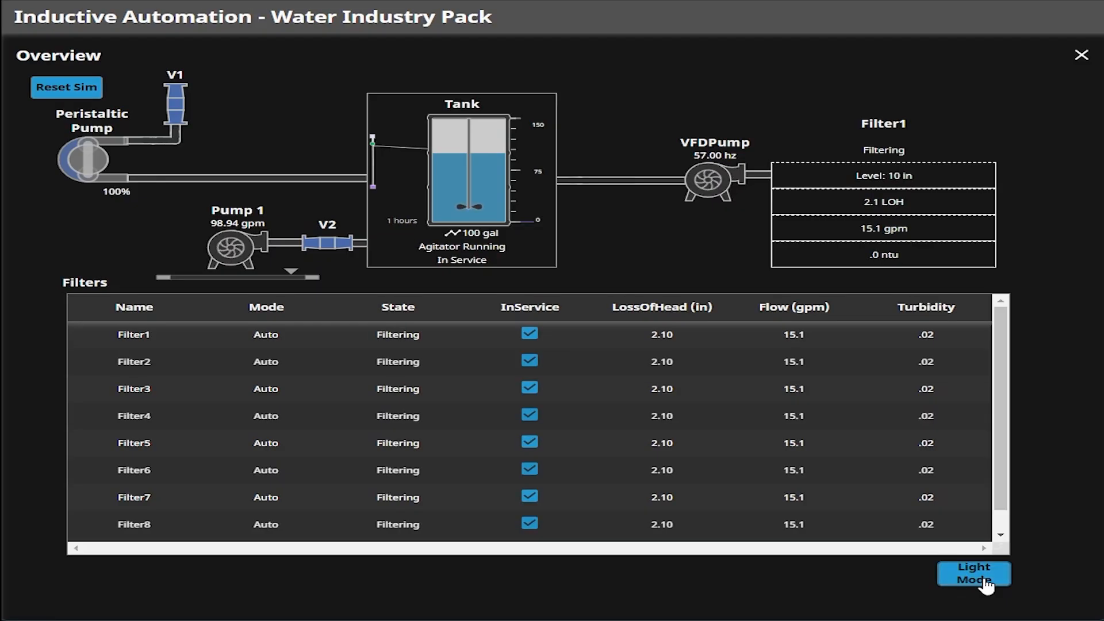
click(986, 584)
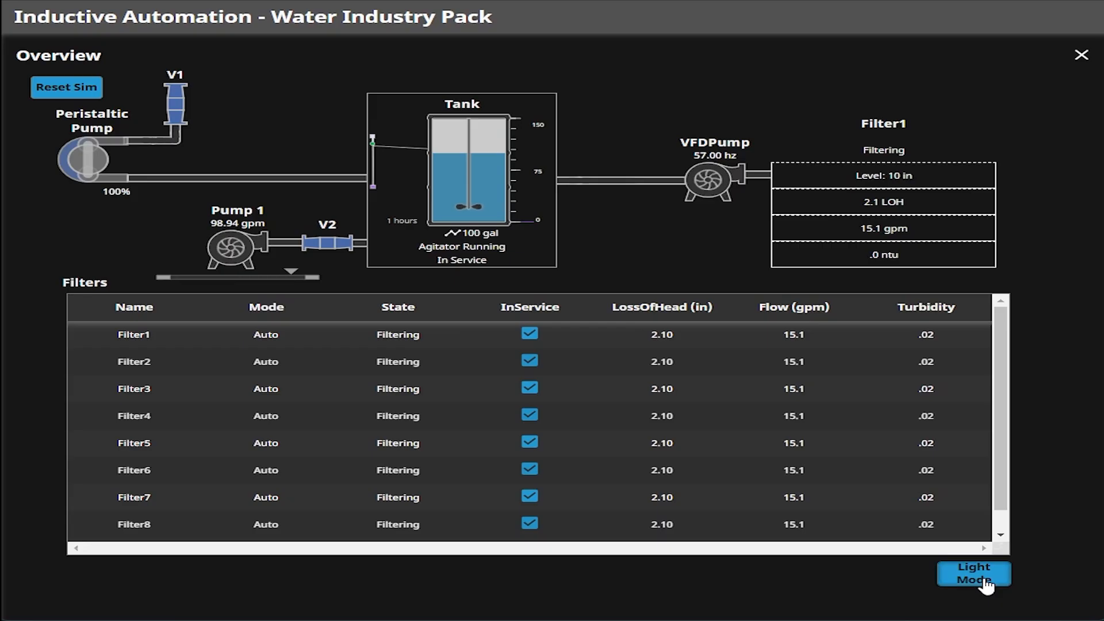
click(985, 584)
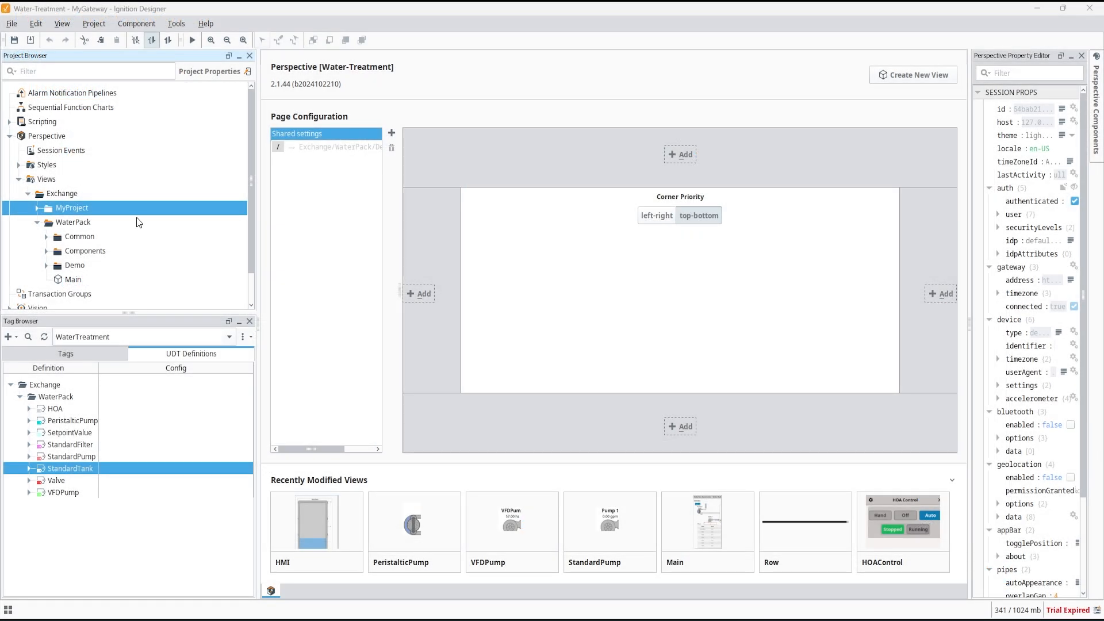
Open the StandardTank UDT definition and inspect its Capacity, InService, Level and Name members.
click(87, 222)
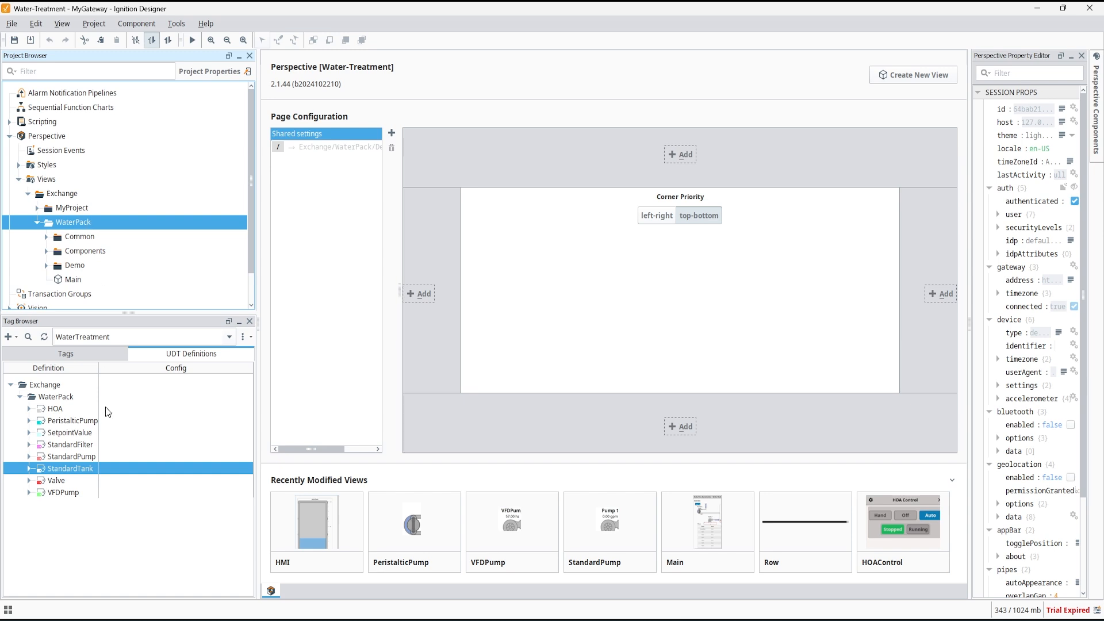
double_click(68, 473)
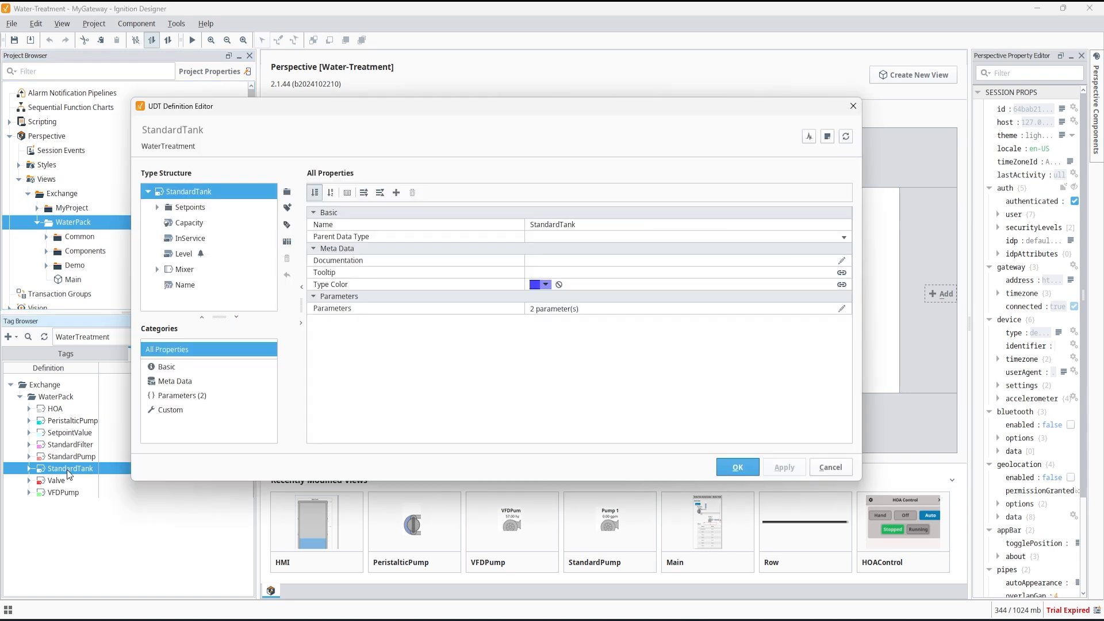
click(195, 225)
click(194, 238)
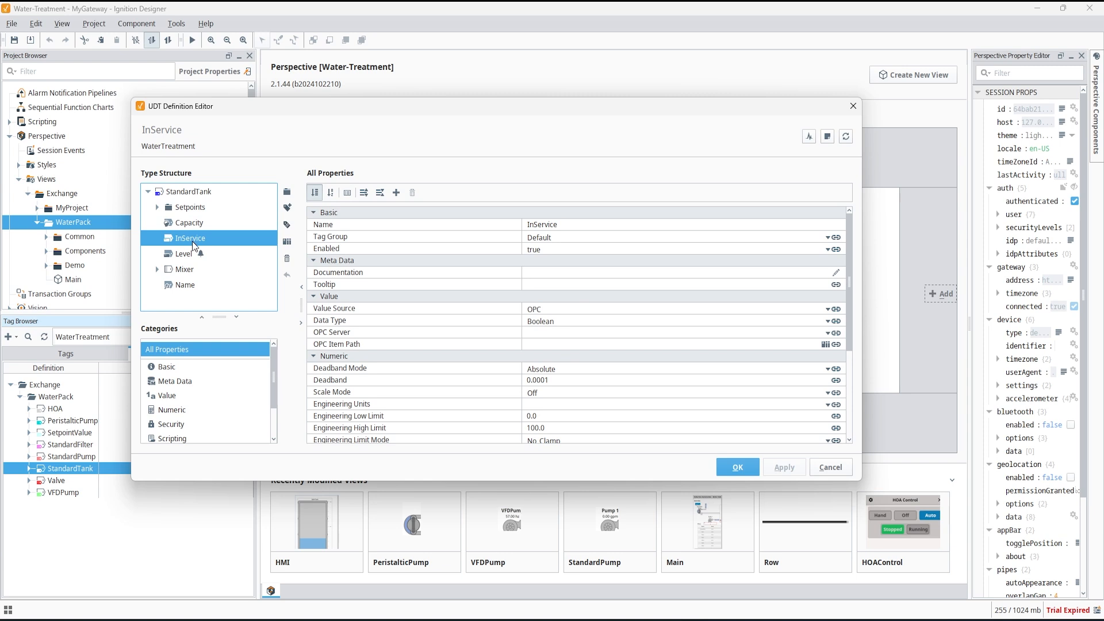
click(188, 256)
click(192, 288)
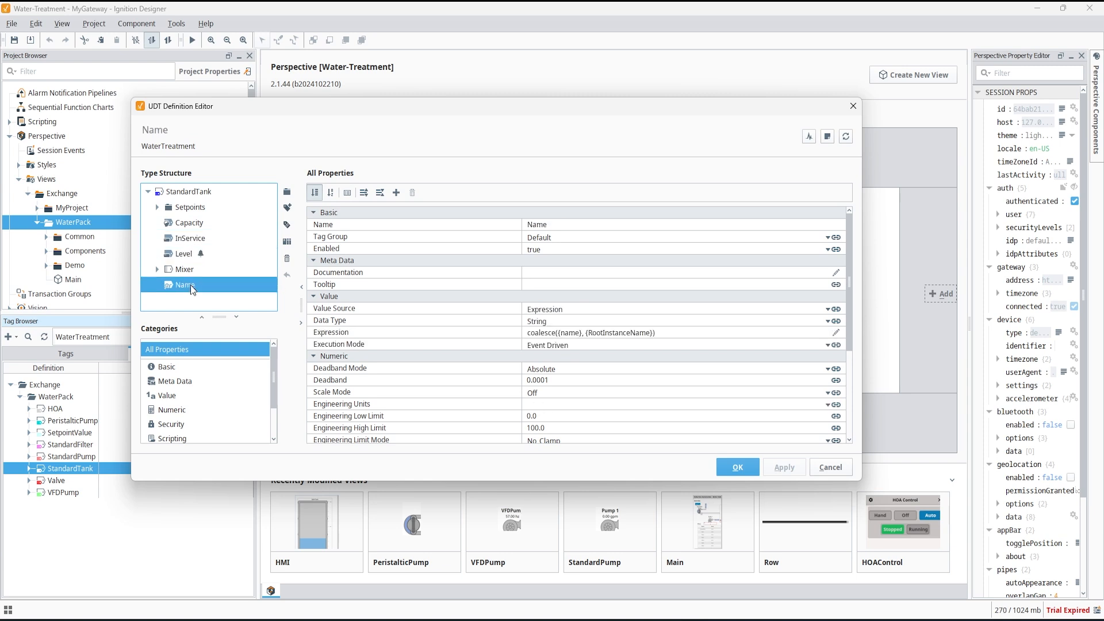
Expand the Setpoints folder of StandardTank and inspect its HighLevel and LowLevel members.
click(182, 209)
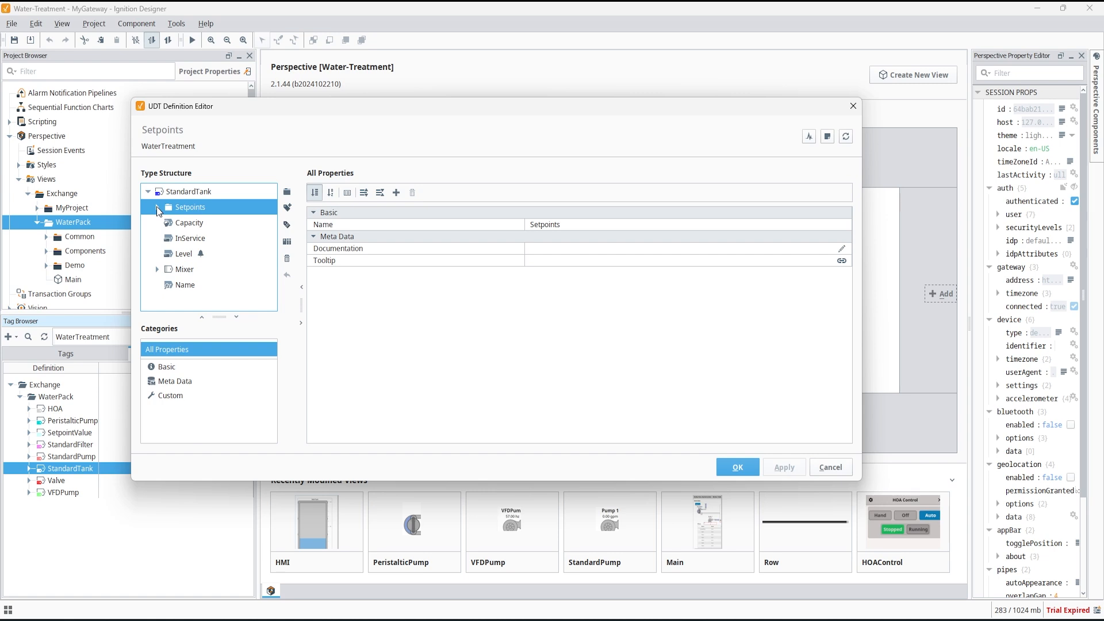
click(157, 207)
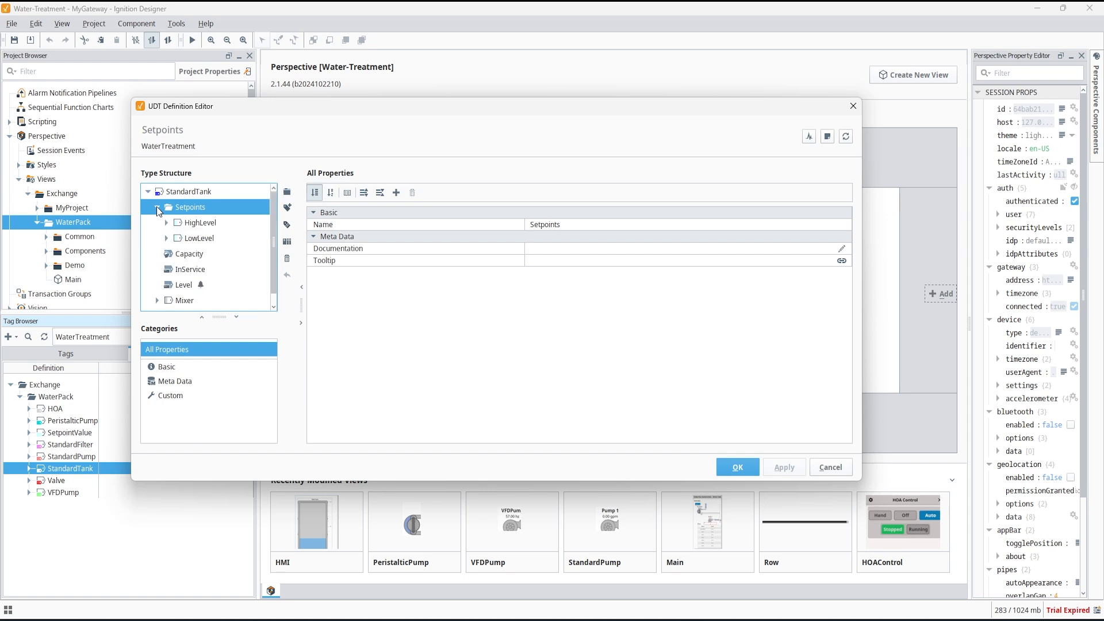
click(201, 239)
click(208, 223)
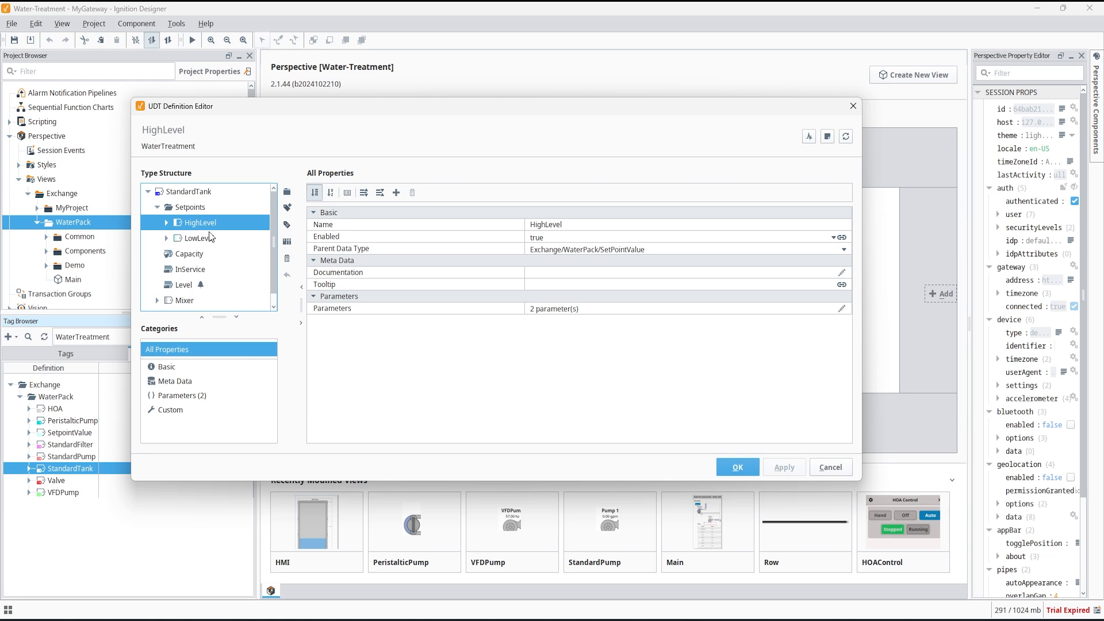
Review the Level member's alarm configuration, including the Low Level alarm properties.
click(185, 284)
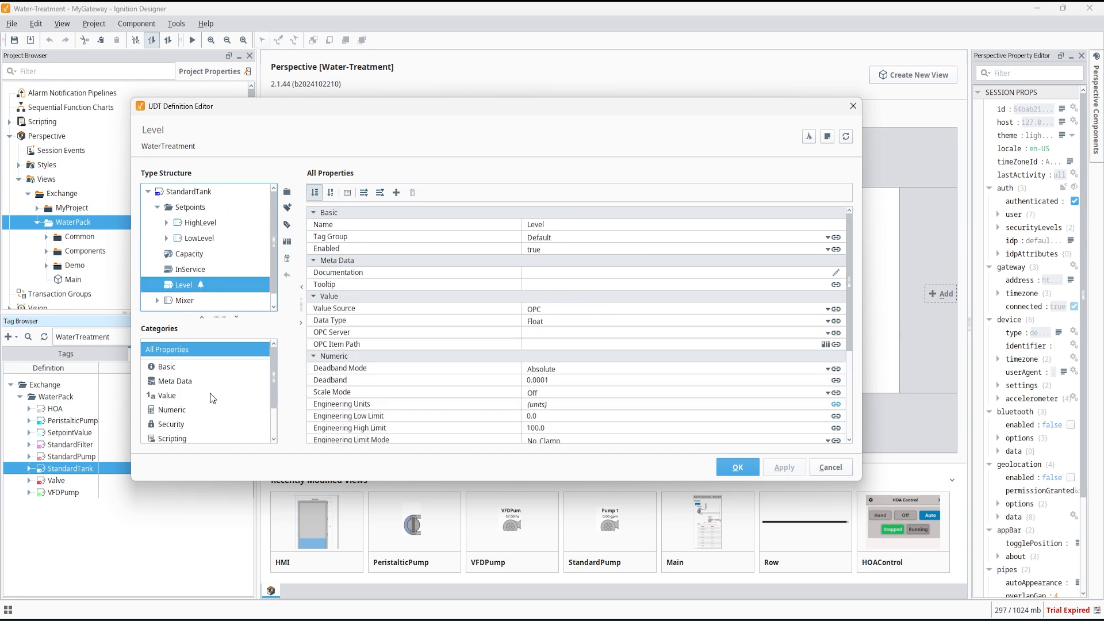
scroll(196, 402, down, 1)
click(173, 408)
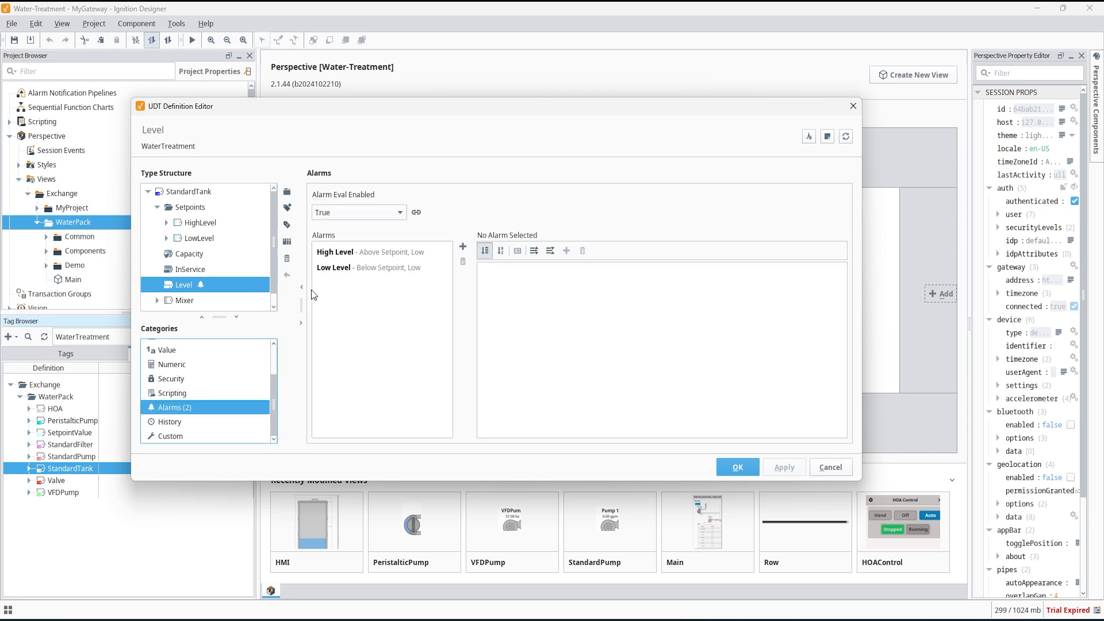
click(336, 268)
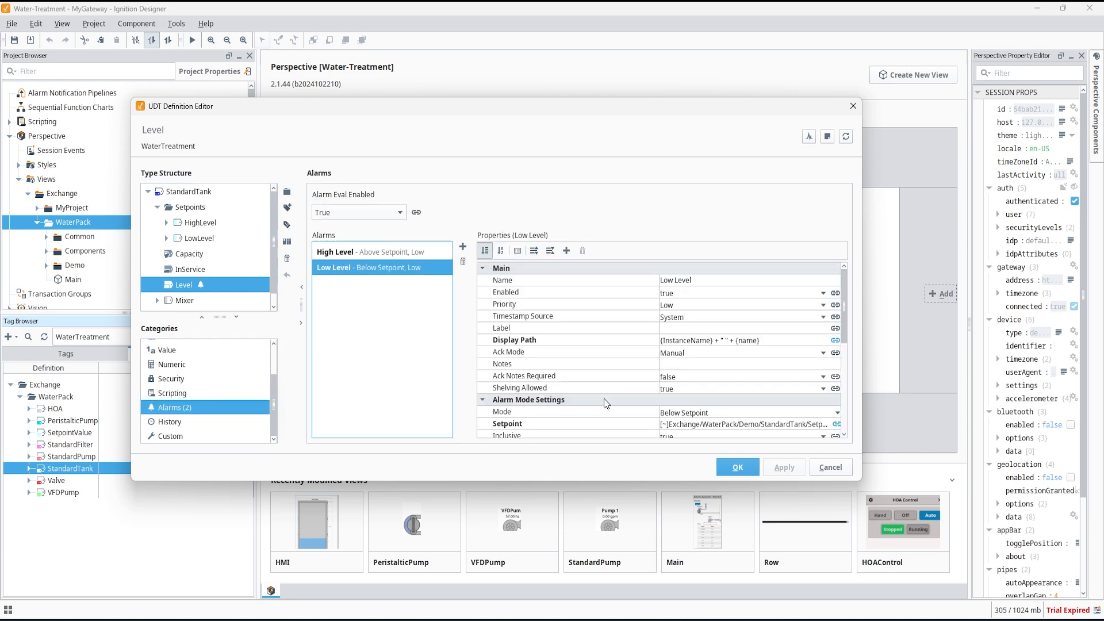
scroll(605, 404, down, 1)
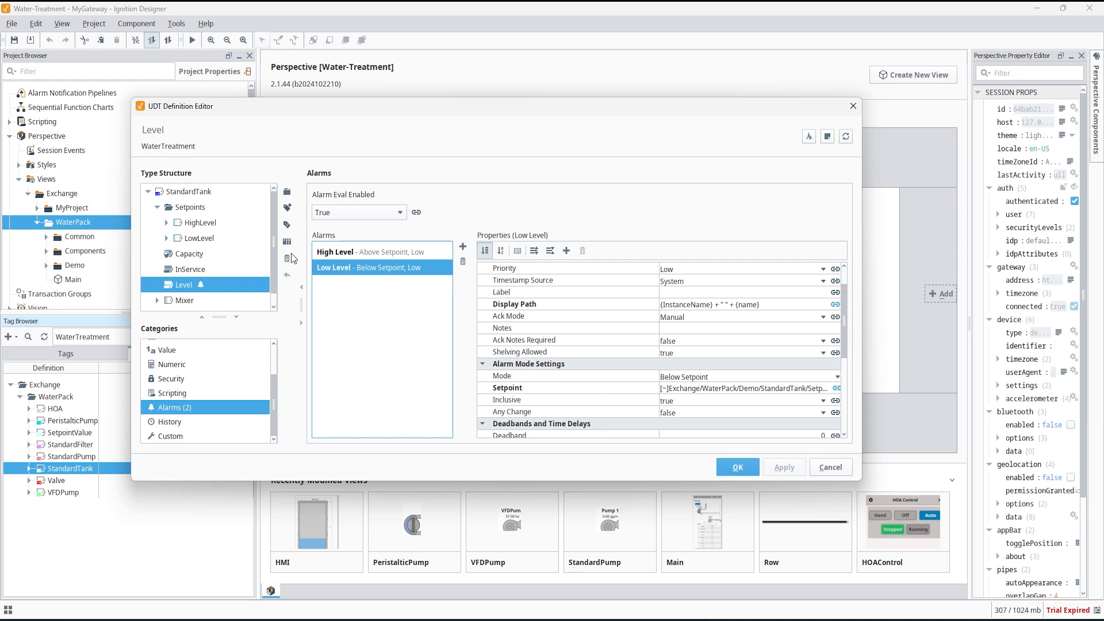
Inspect the Mixer member and return to the StandardTank root of the type structure.
click(178, 300)
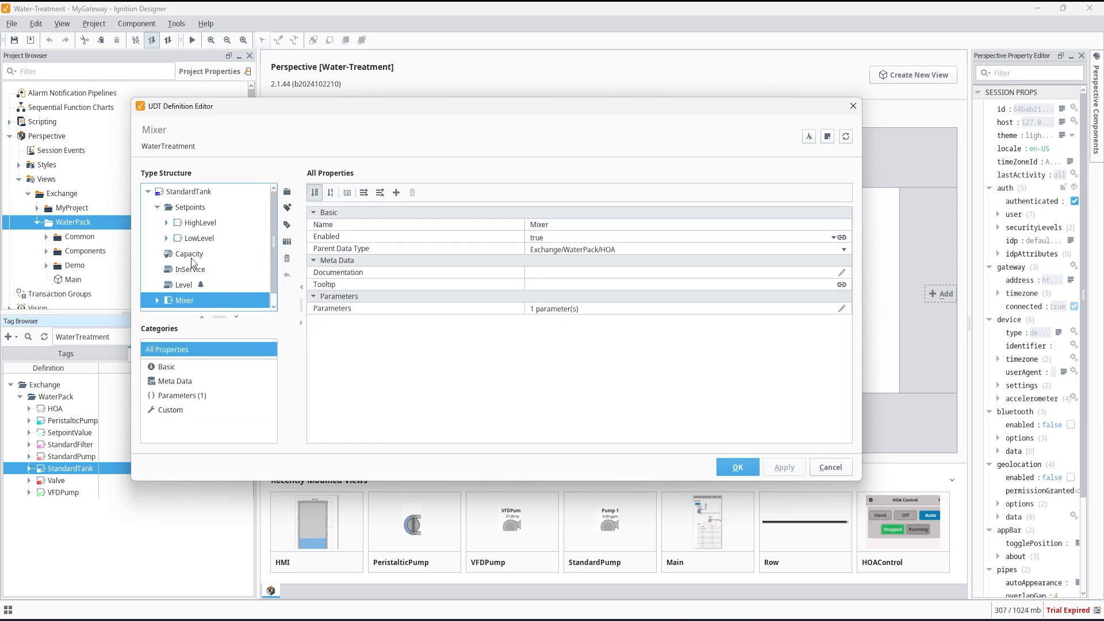
scroll(193, 239, down, 1)
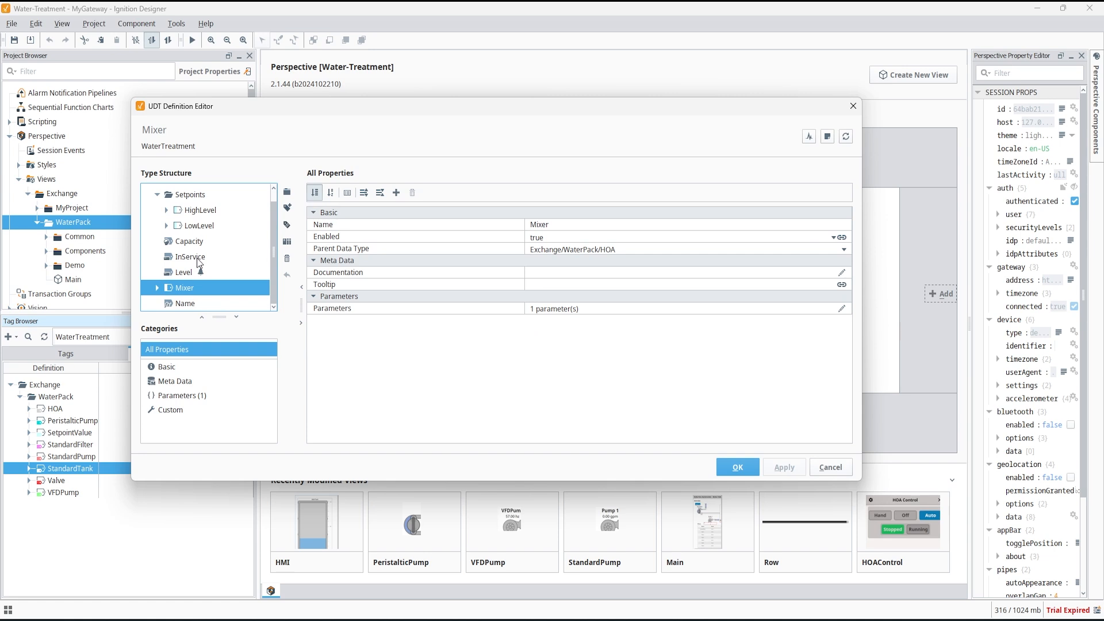
scroll(200, 263, up, 1)
click(198, 193)
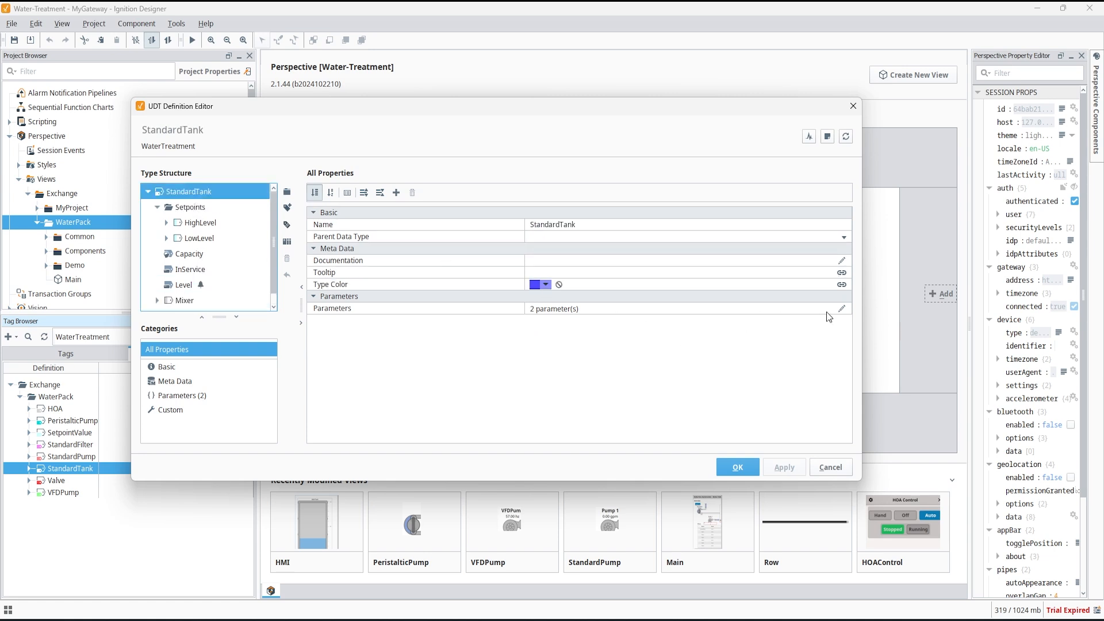
Review the StandardTank parameters name and units, then close the UDT Definition Editor.
click(843, 309)
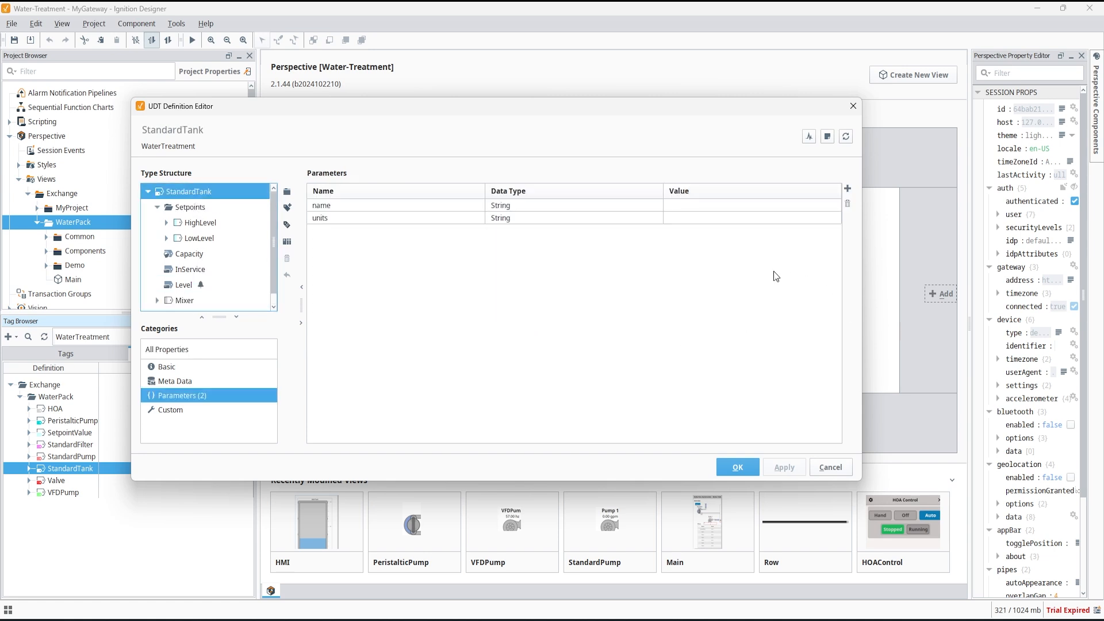
click(747, 205)
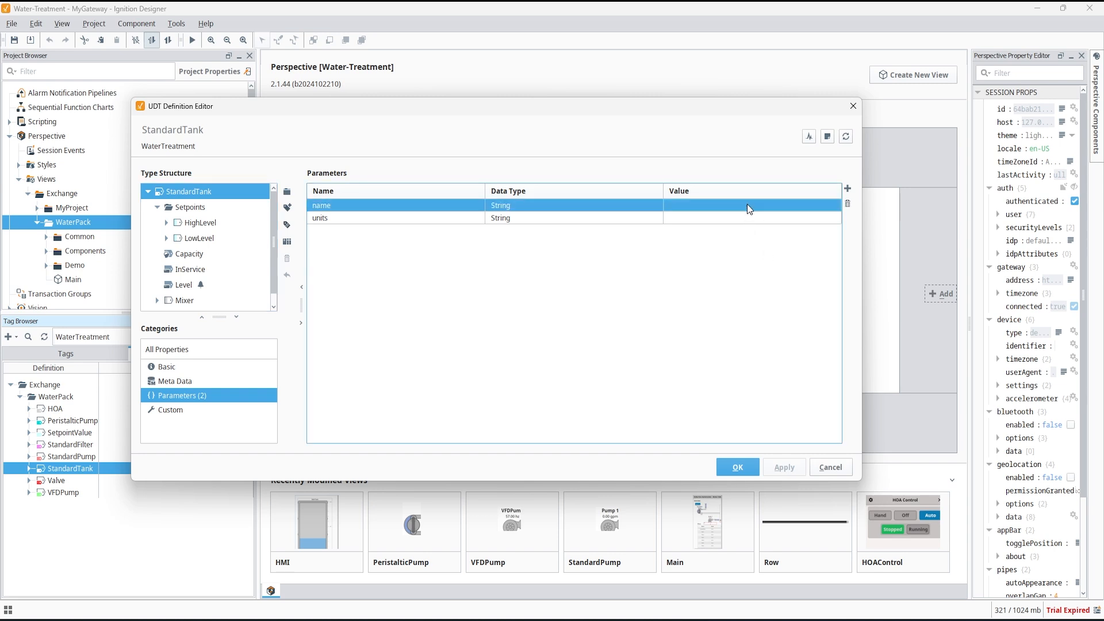
click(747, 218)
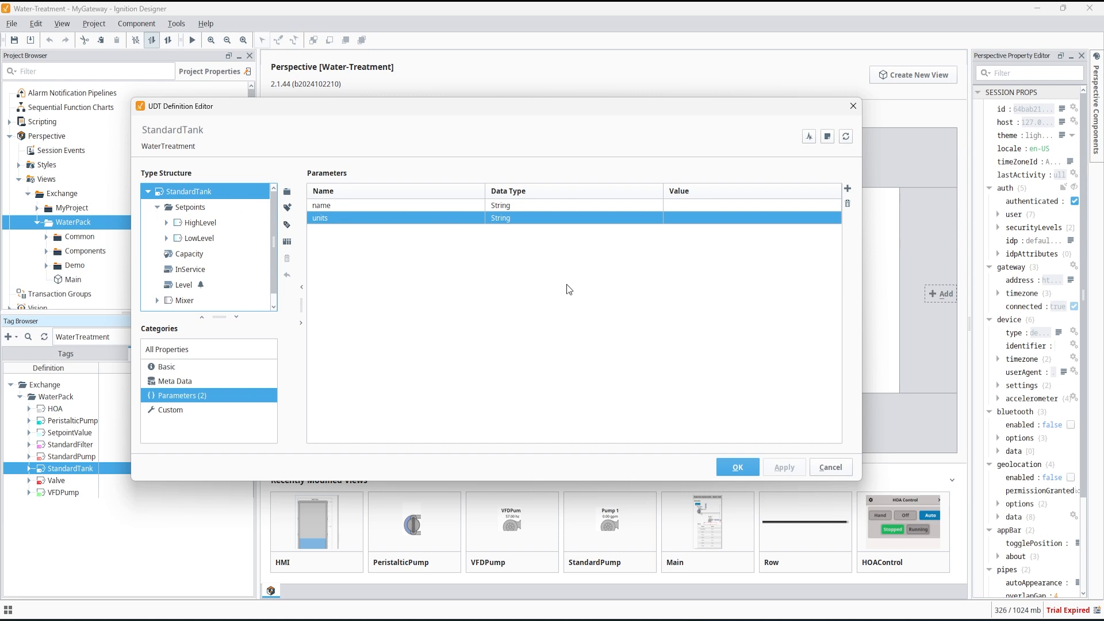
click(736, 467)
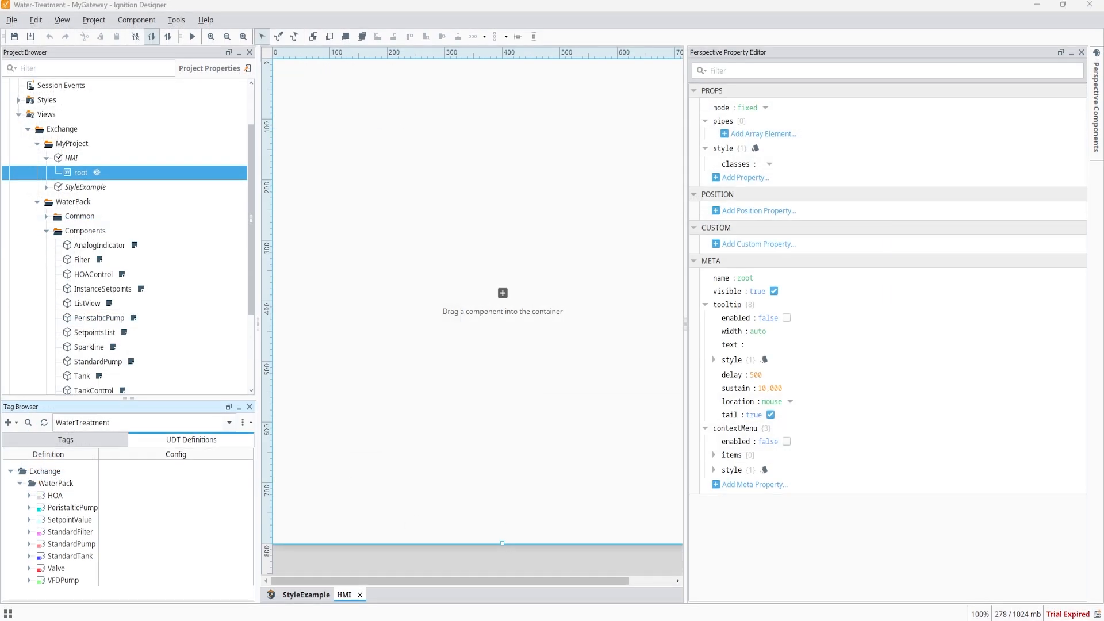
Create a new StandardTank data type instance inside the Tanks tag folder.
click(99, 441)
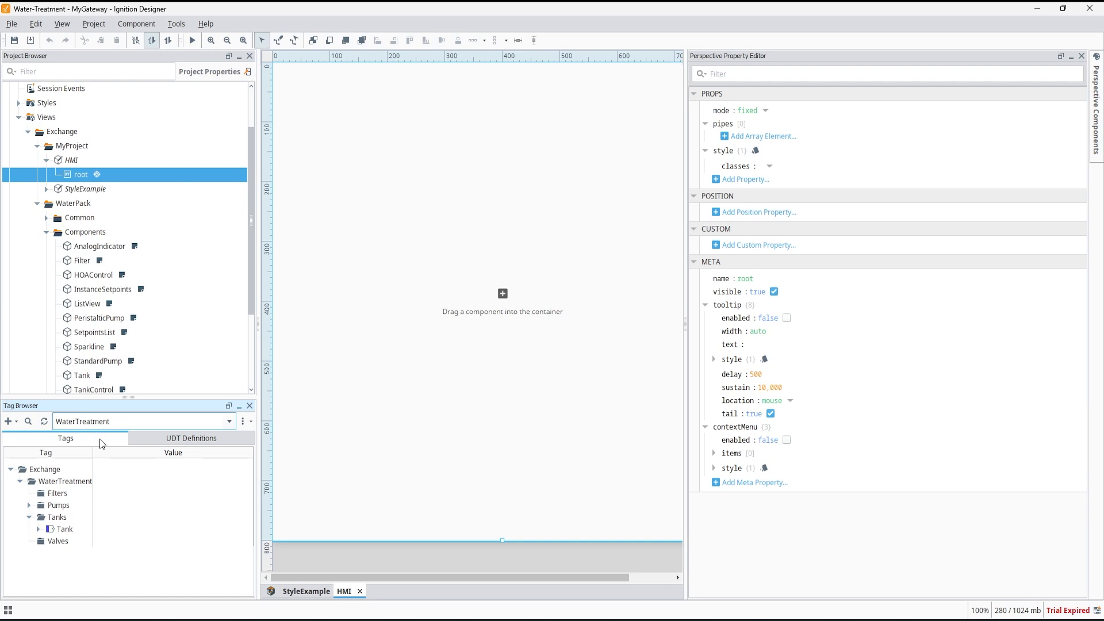
click(64, 520)
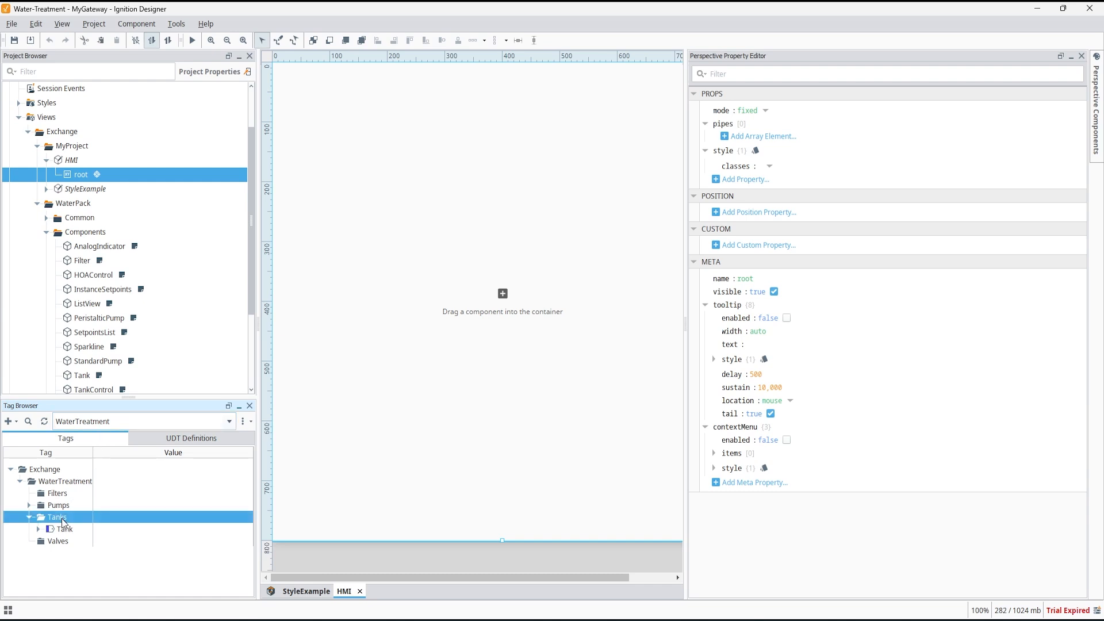
right_click(63, 521)
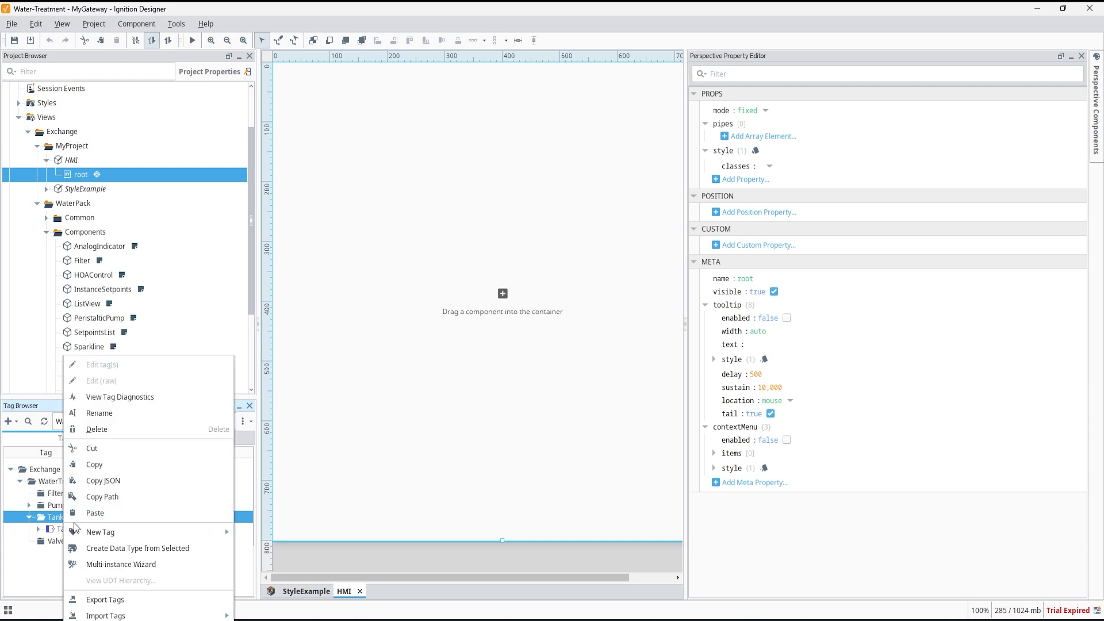
mouse_move(100, 530)
mouse_move(282, 550)
mouse_move(375, 549)
mouse_move(427, 550)
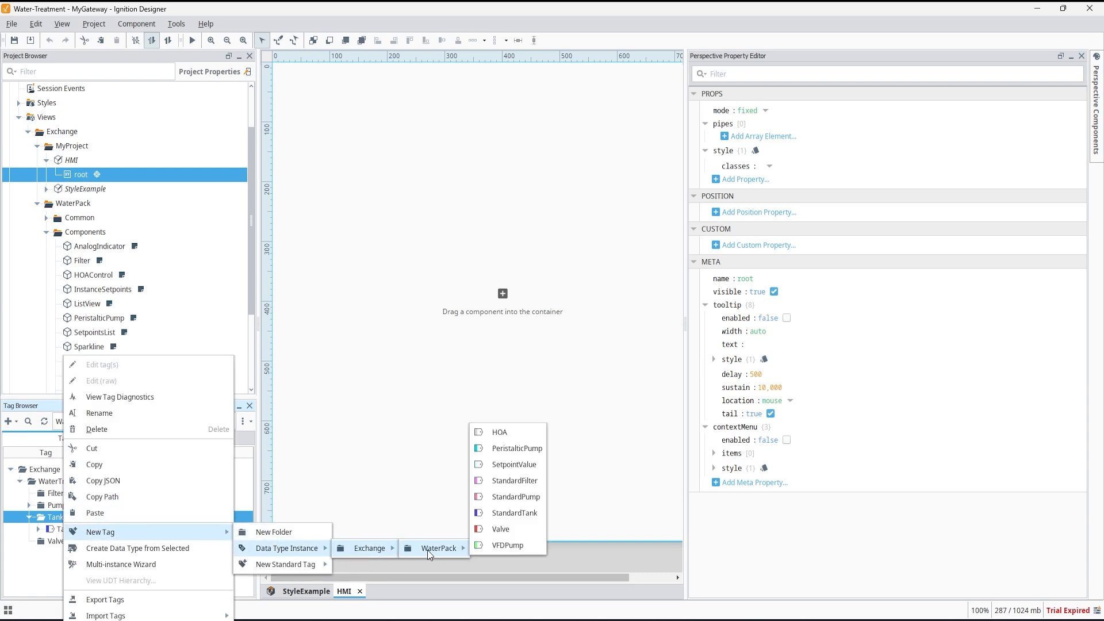
click(514, 512)
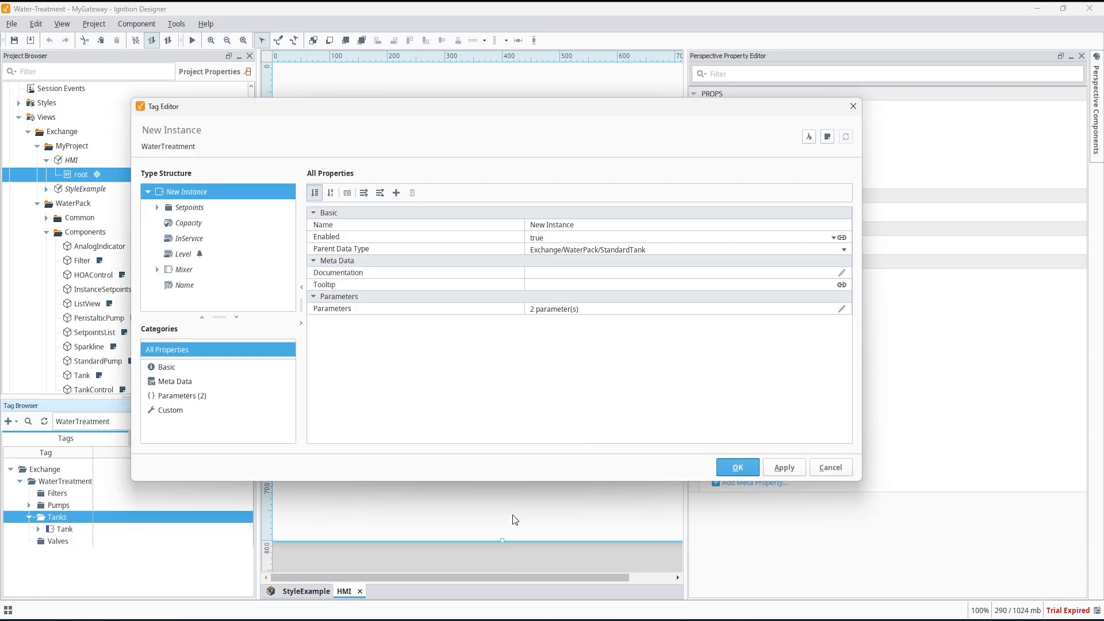
Name the new tank instance BT1.
click(619, 223)
text(BT1)
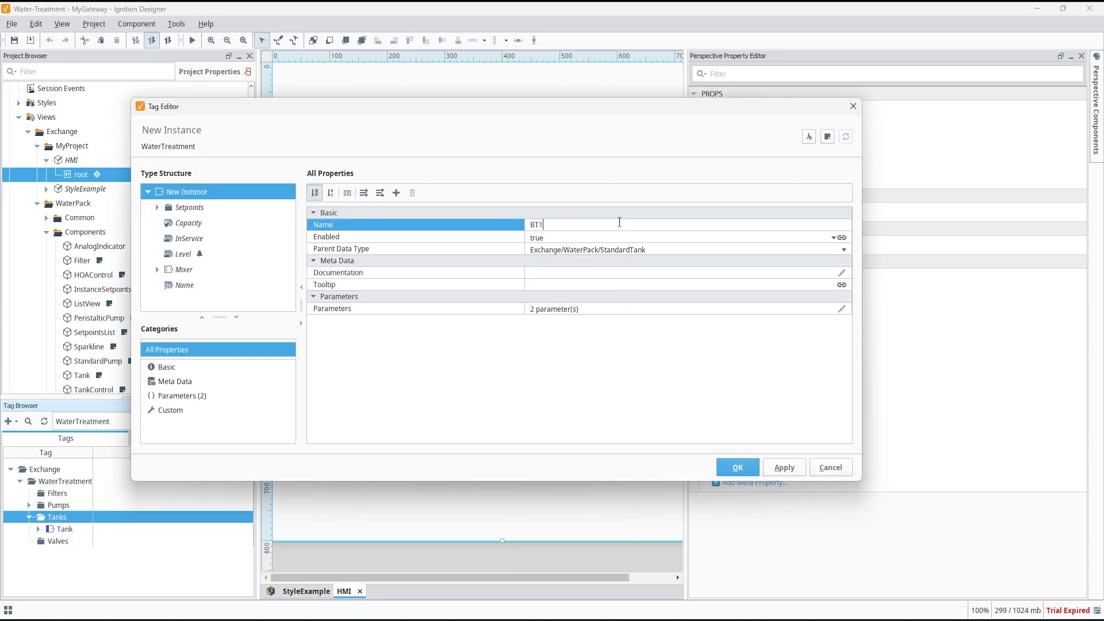
key(Return)
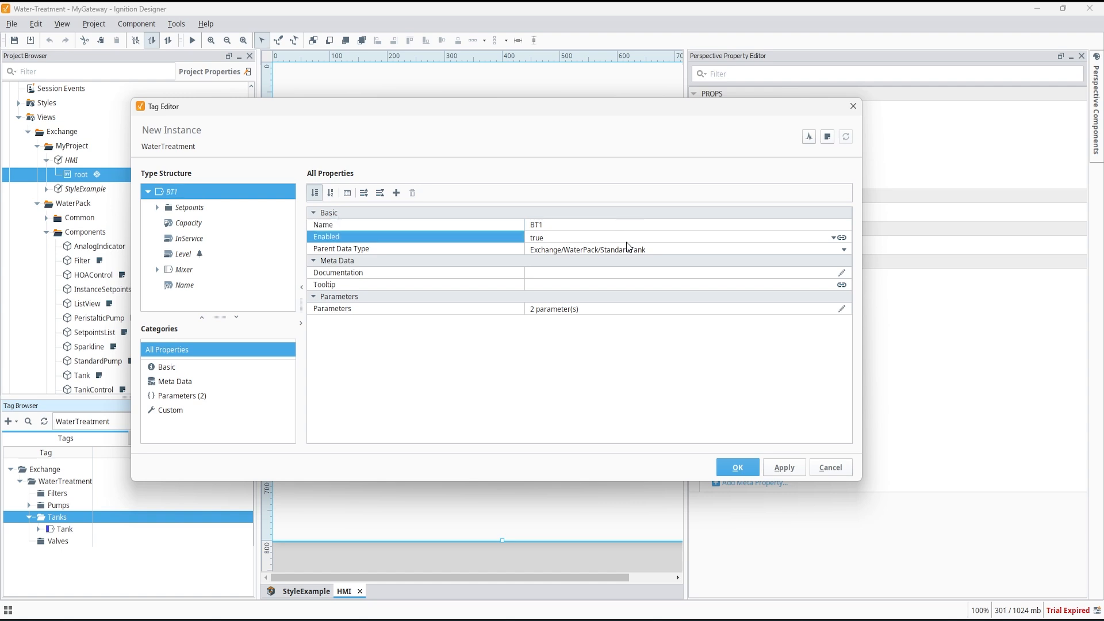
Set the BT1 instance parameters: name to Bulk Tank 1 and units to gal.
click(841, 309)
click(723, 205)
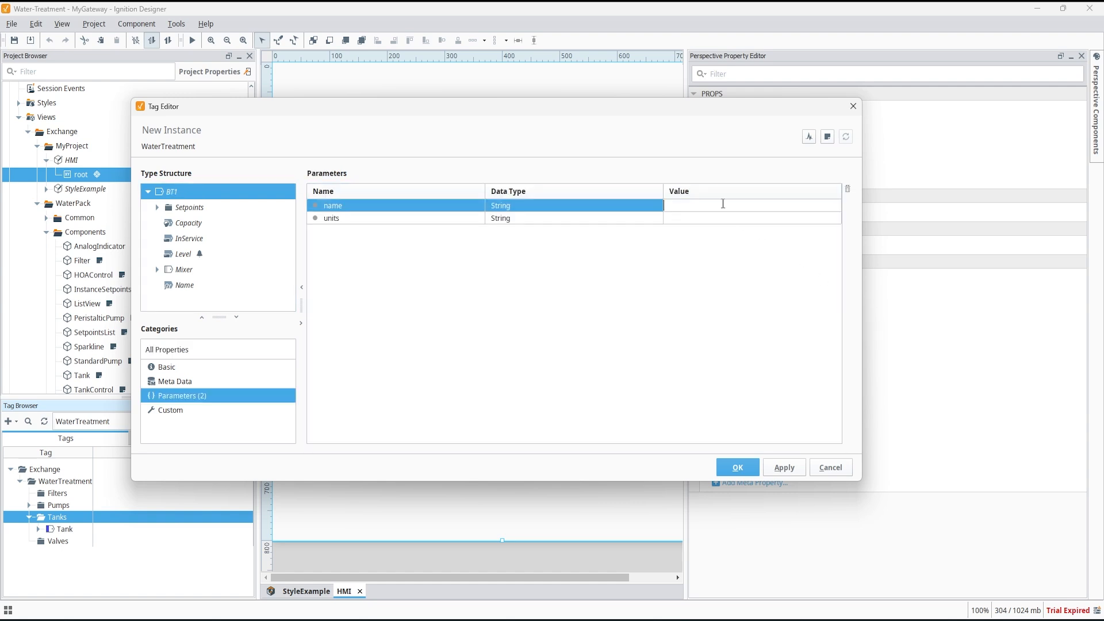
text(Bulk)
text(Tank 1)
click(711, 217)
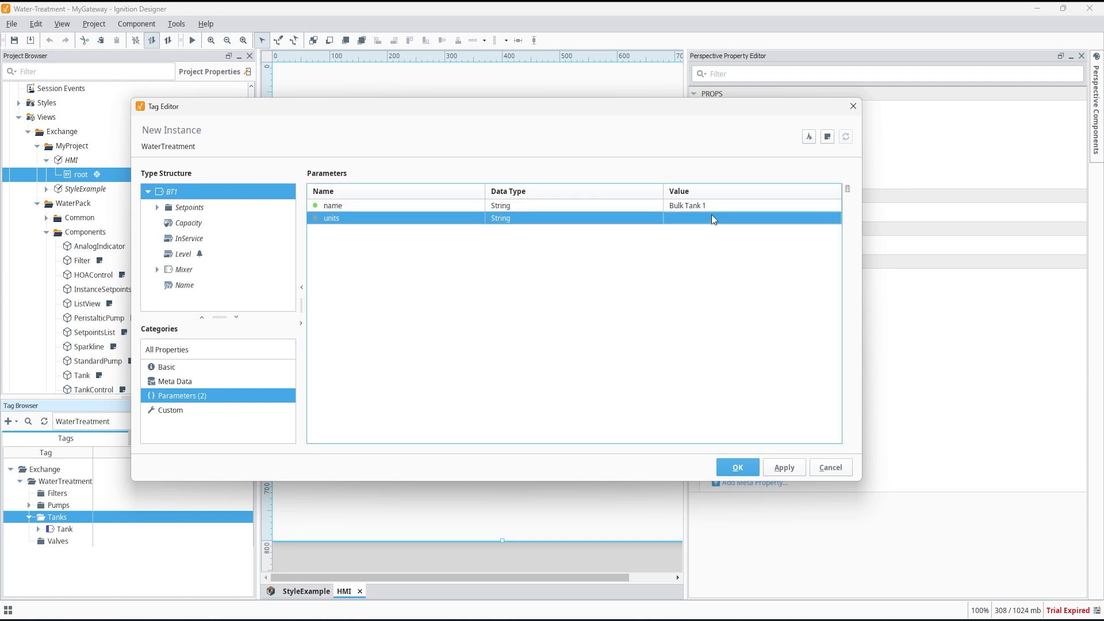
text(gal)
key(Return)
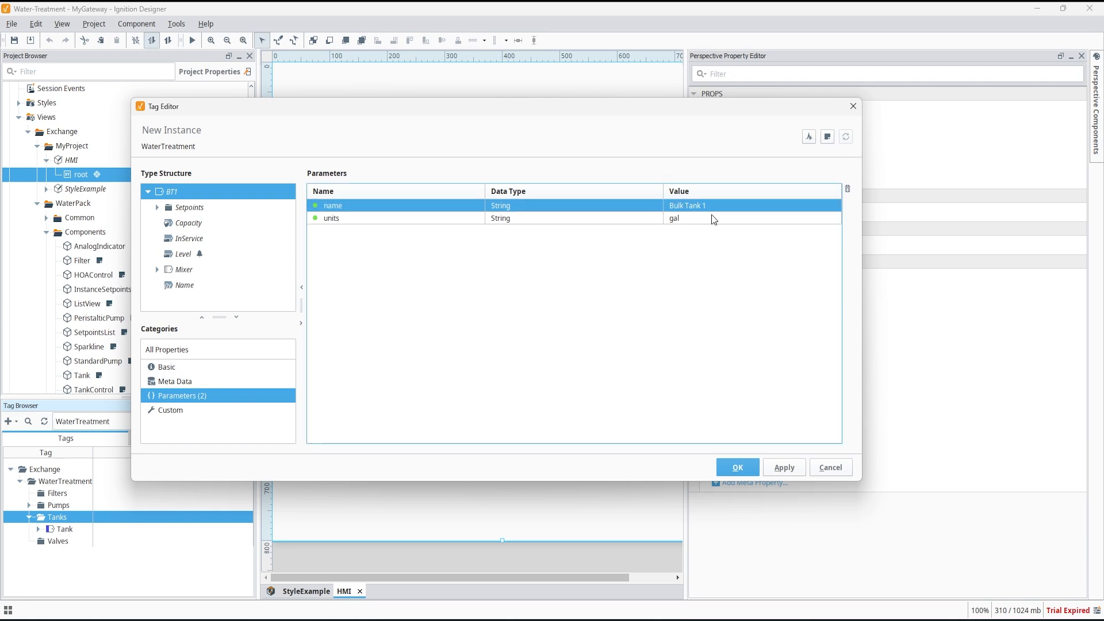
Set the HighLevel setpoint's Value under Setpoints to 9000.
click(157, 208)
click(165, 223)
click(191, 238)
click(565, 333)
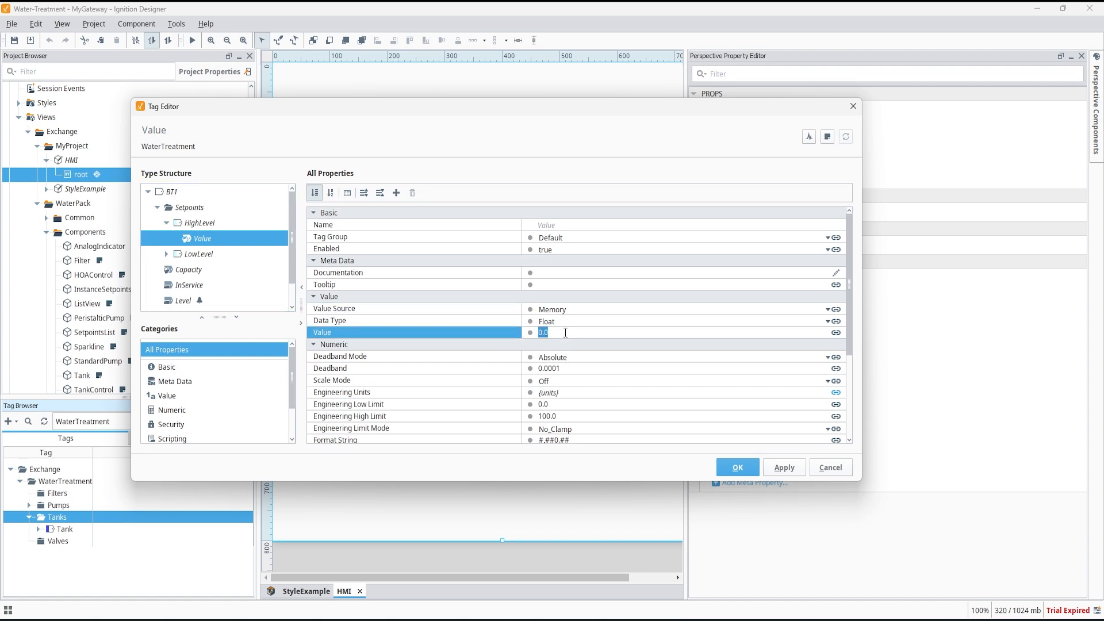
text(9000)
key(Return)
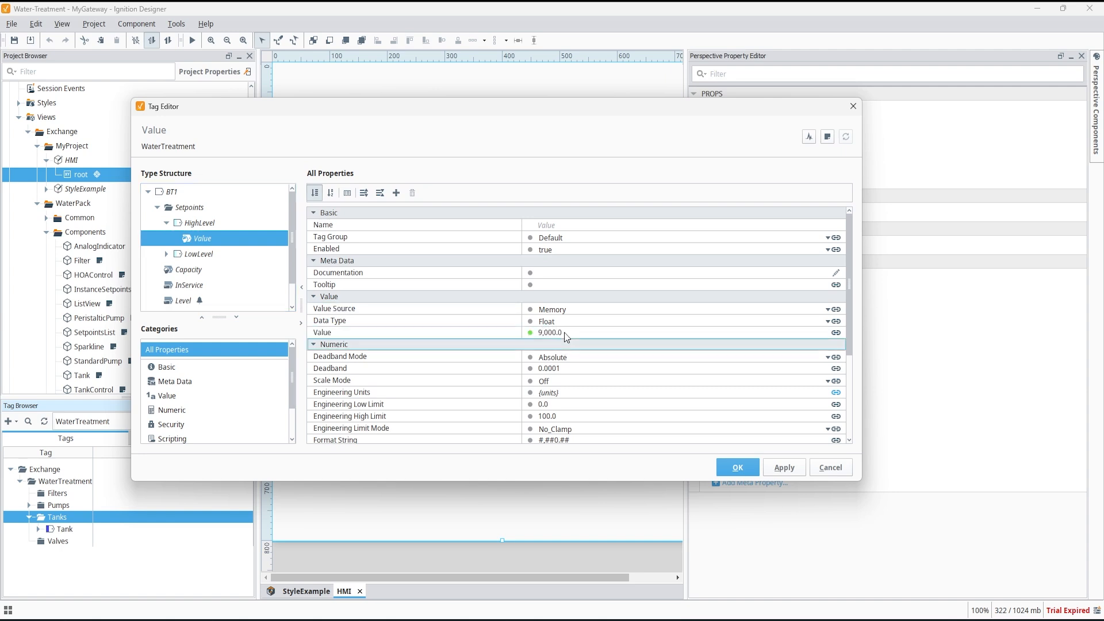
Set the LowLevel setpoint's Value to 3000.
click(167, 254)
click(199, 269)
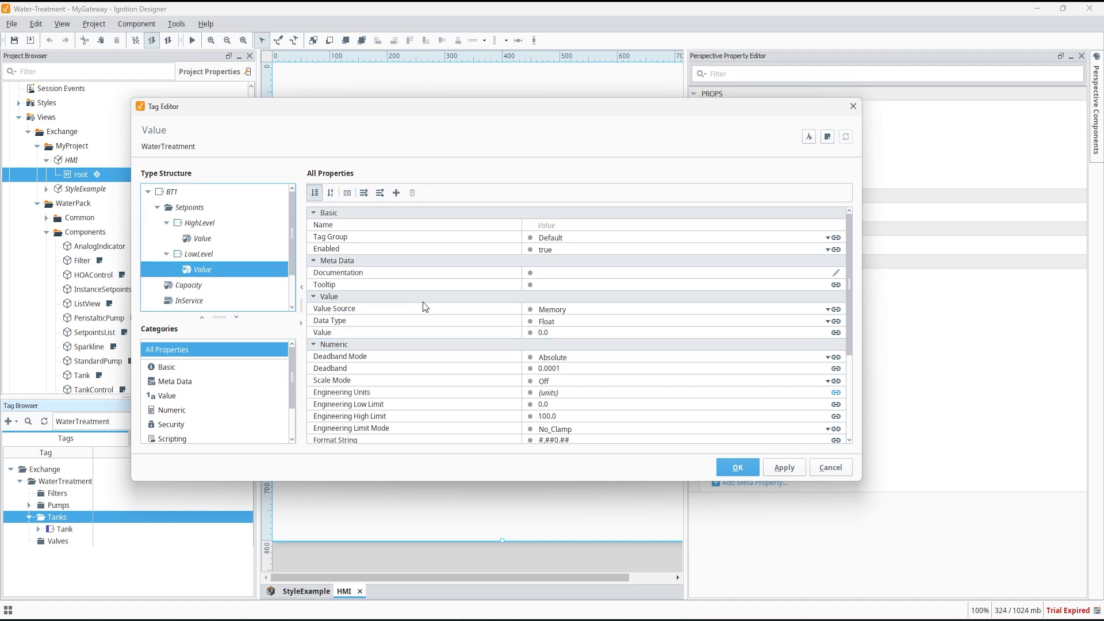
click(599, 332)
text(3000)
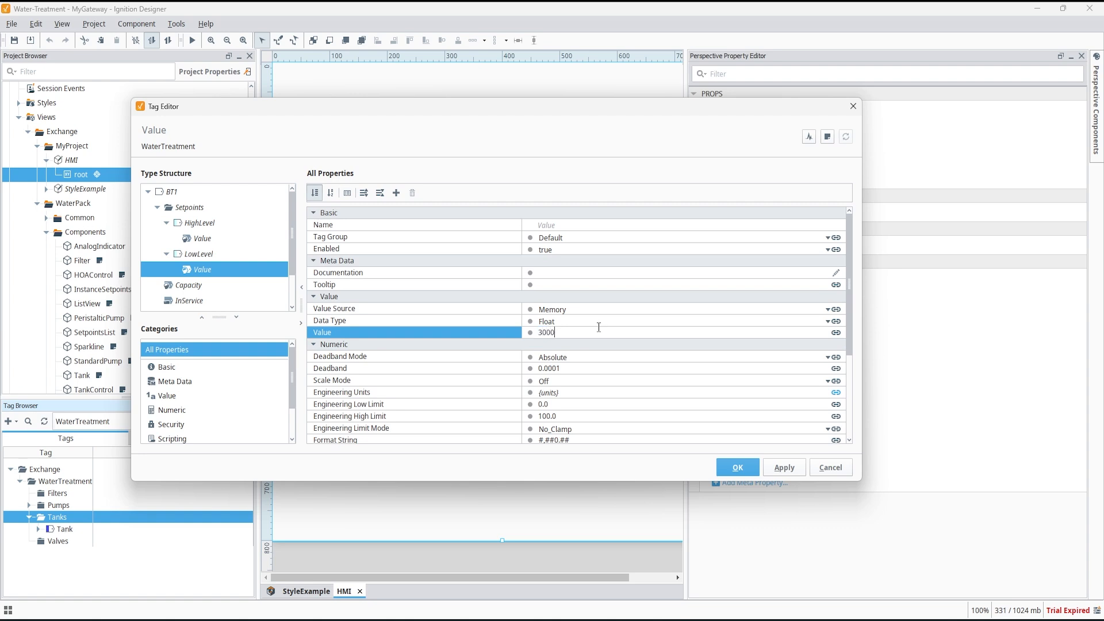
key(Return)
Set the Capacity member's value to 12000.
scroll(217, 279, down, 1)
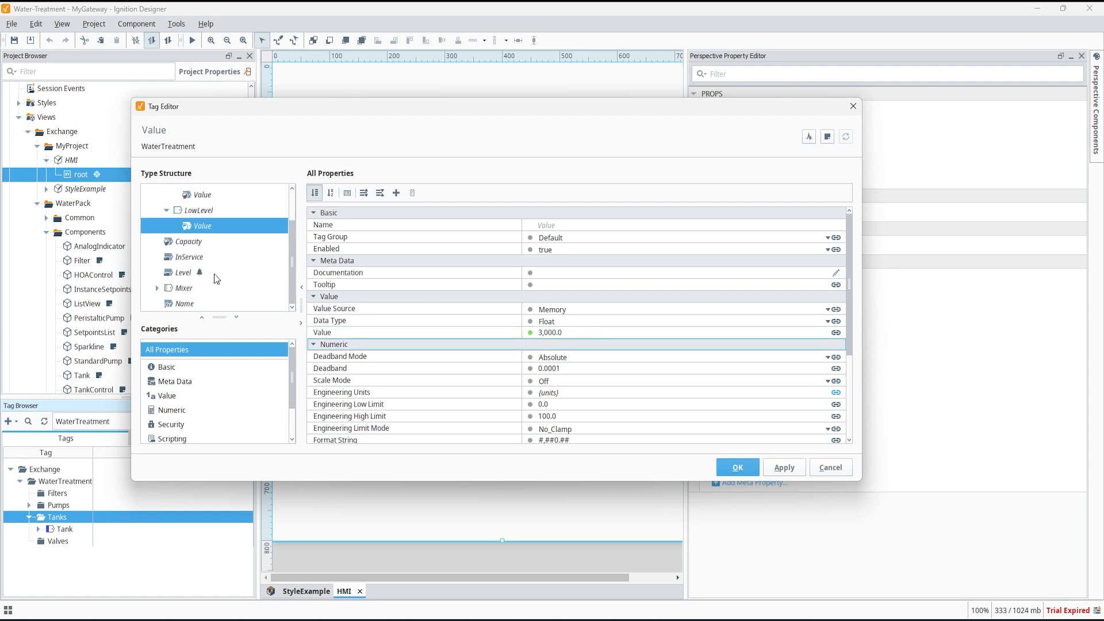
click(199, 243)
click(558, 332)
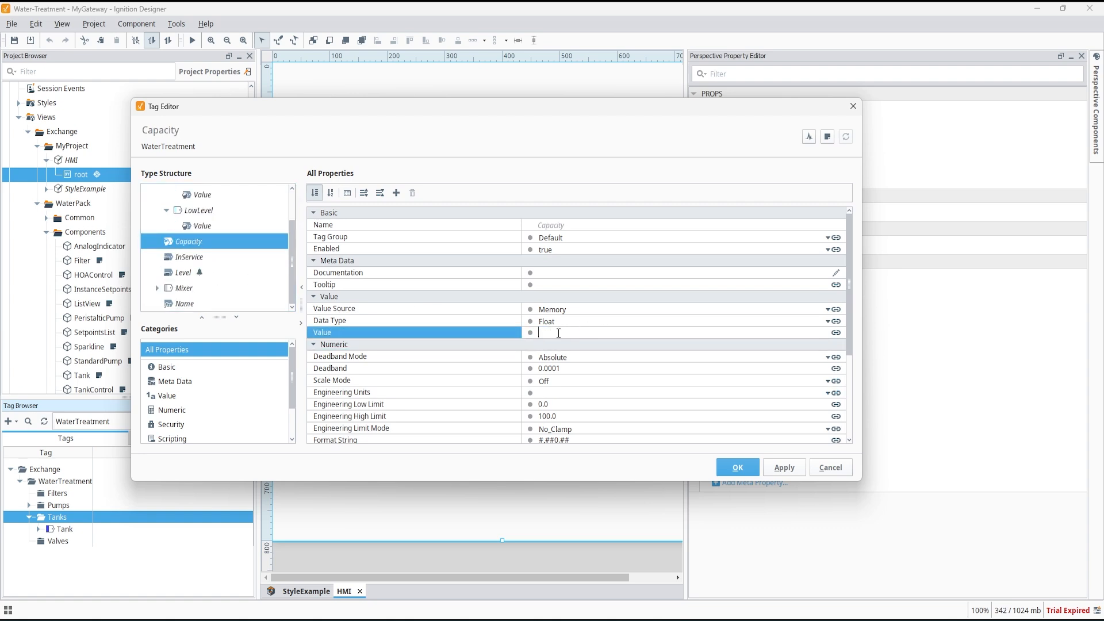
text(12000)
key(Return)
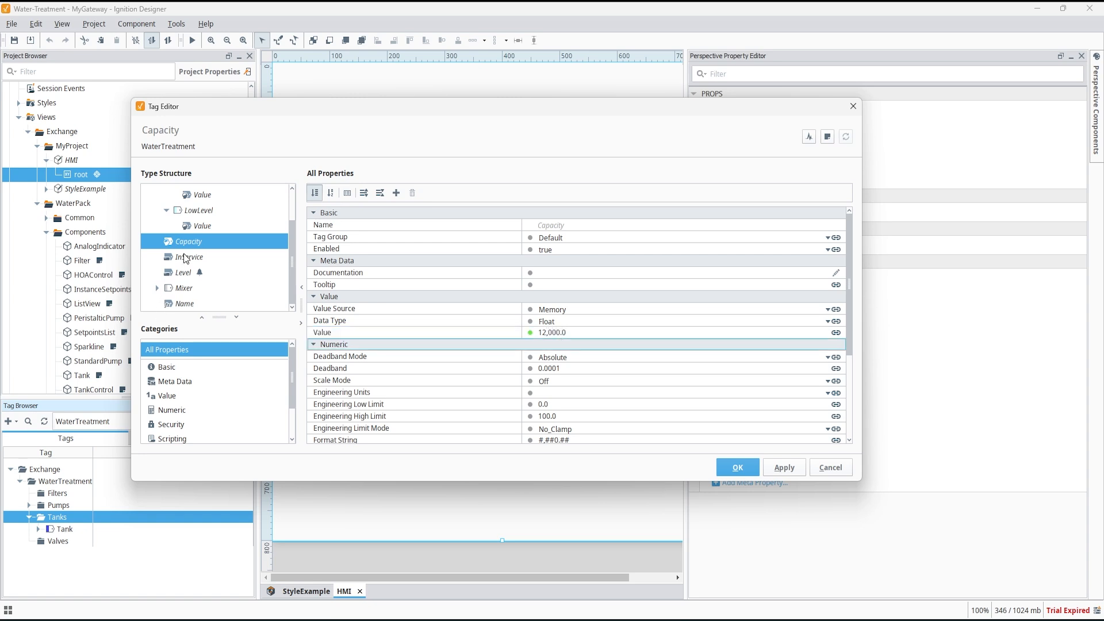
Point the InService member to Ignition OPC UA Server and the [water-sim] Tanks/BulkTank1/InService item path.
click(186, 259)
click(828, 334)
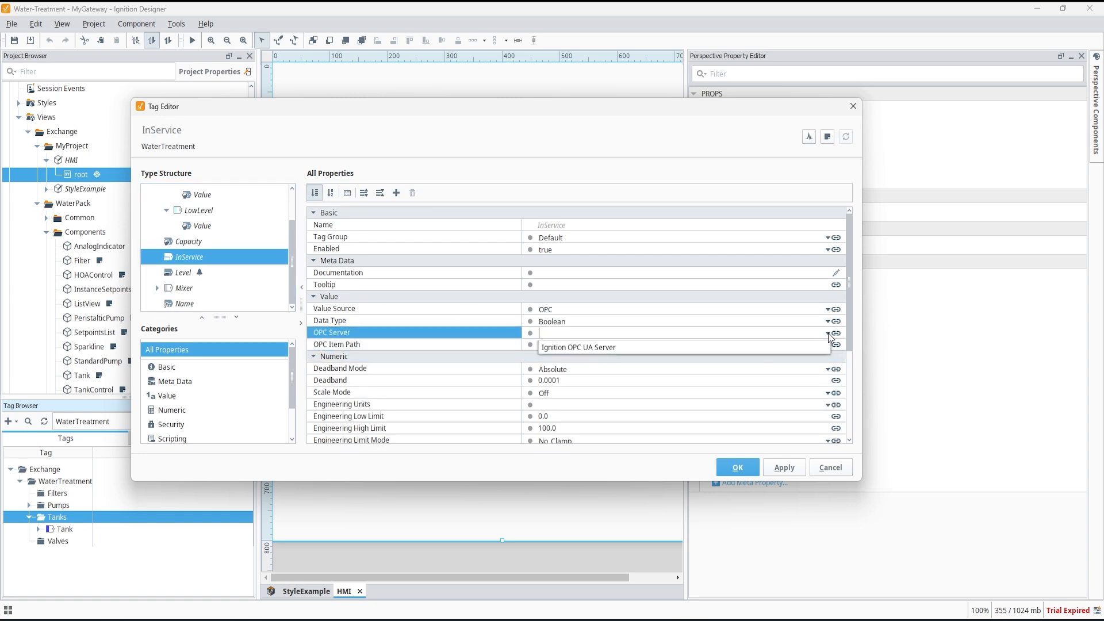
click(671, 347)
click(829, 345)
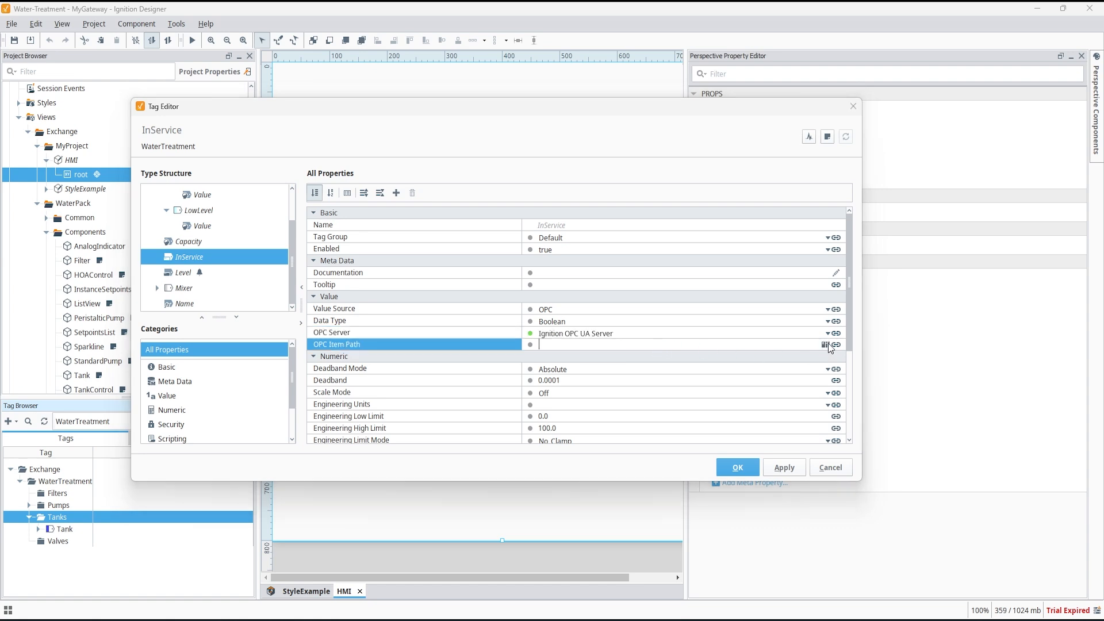
click(826, 345)
click(667, 378)
double_click(686, 390)
click(685, 399)
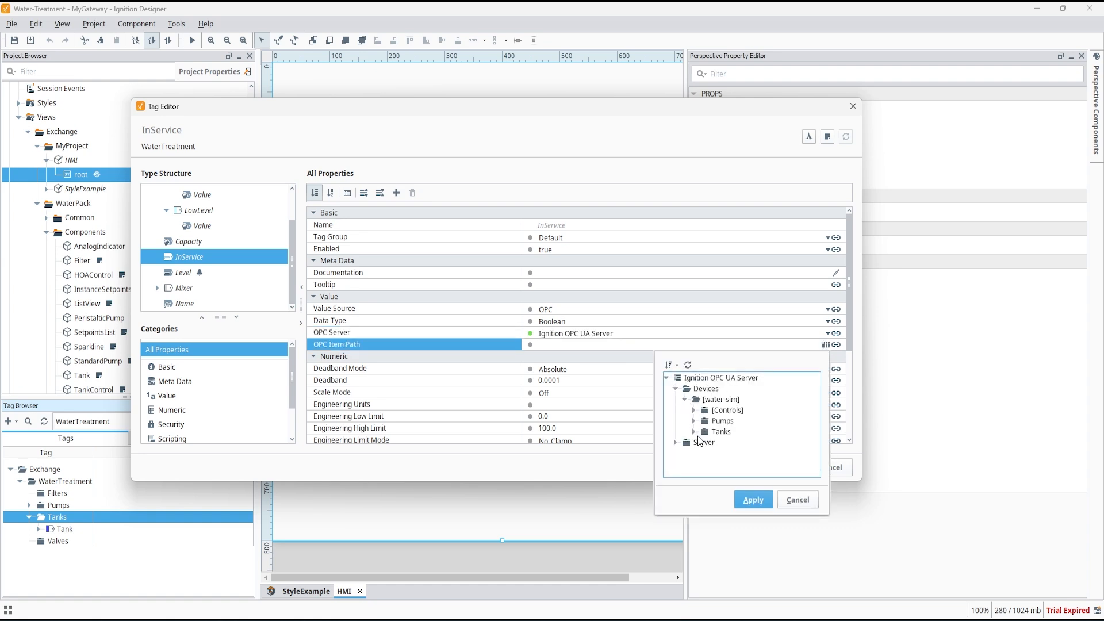
click(694, 432)
click(702, 442)
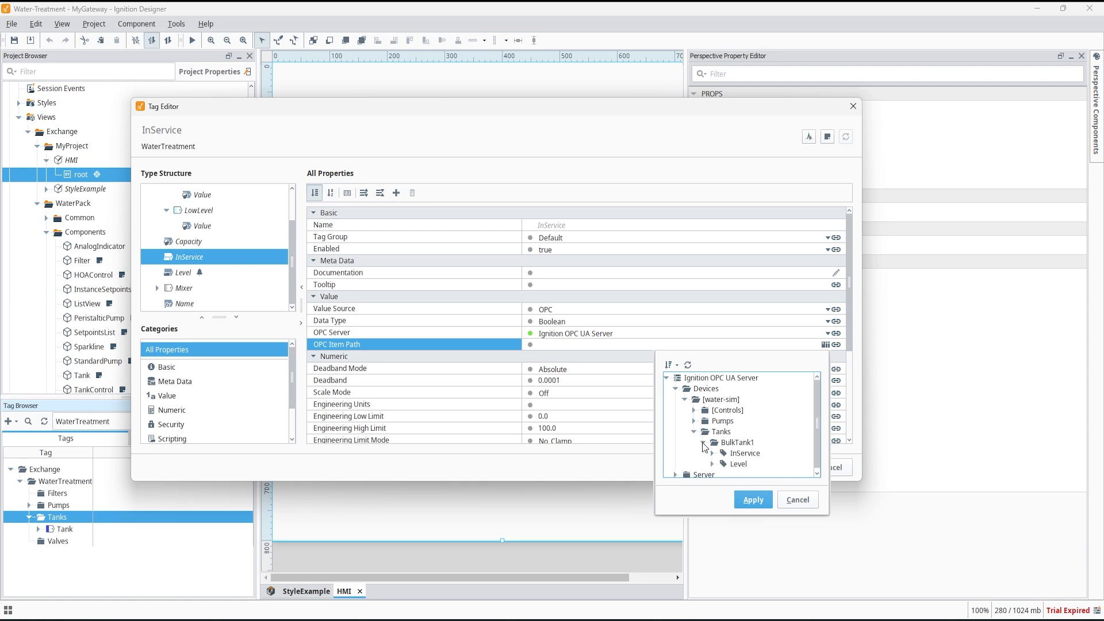
click(742, 457)
click(743, 498)
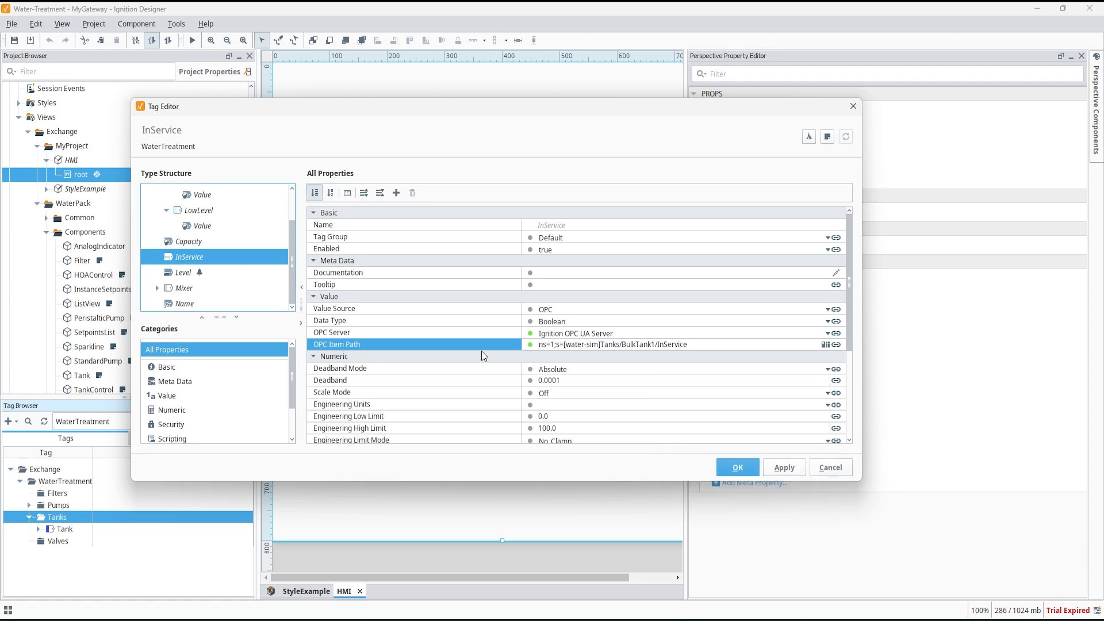
Point the Level member to Ignition OPC UA Server and the [water-sim] Tanks/BulkTank1/Level item path.
click(187, 274)
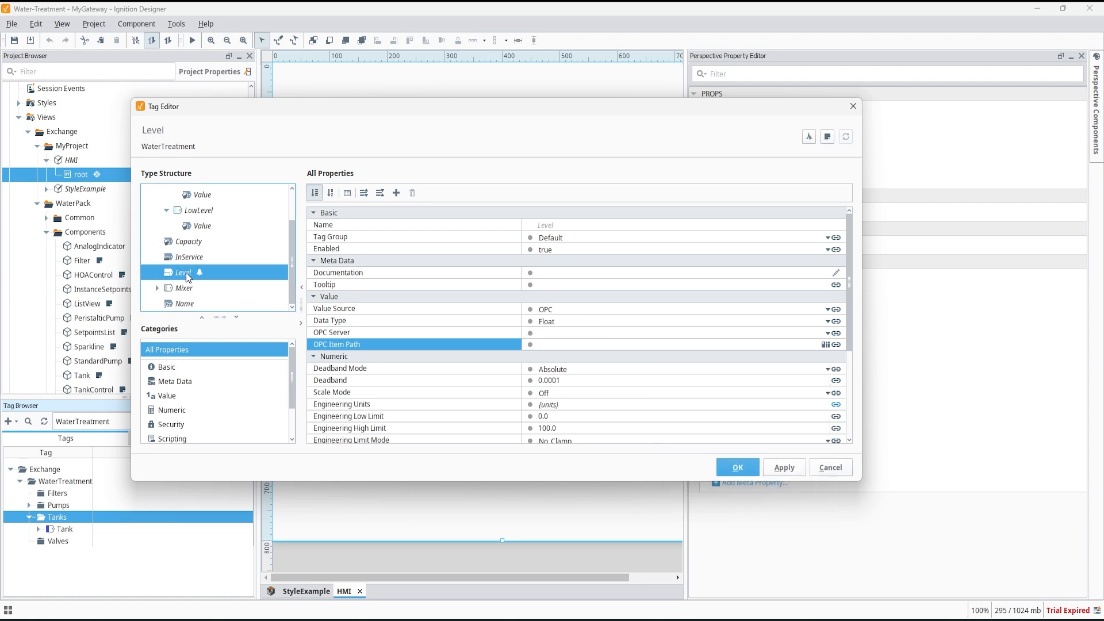
click(828, 333)
click(670, 349)
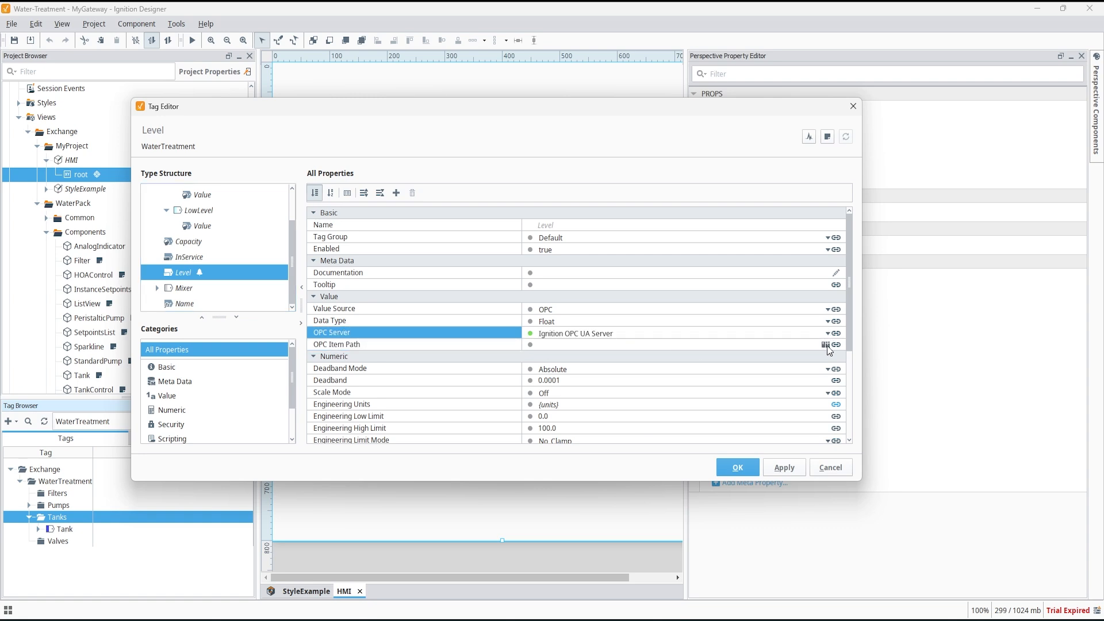
click(825, 344)
click(665, 378)
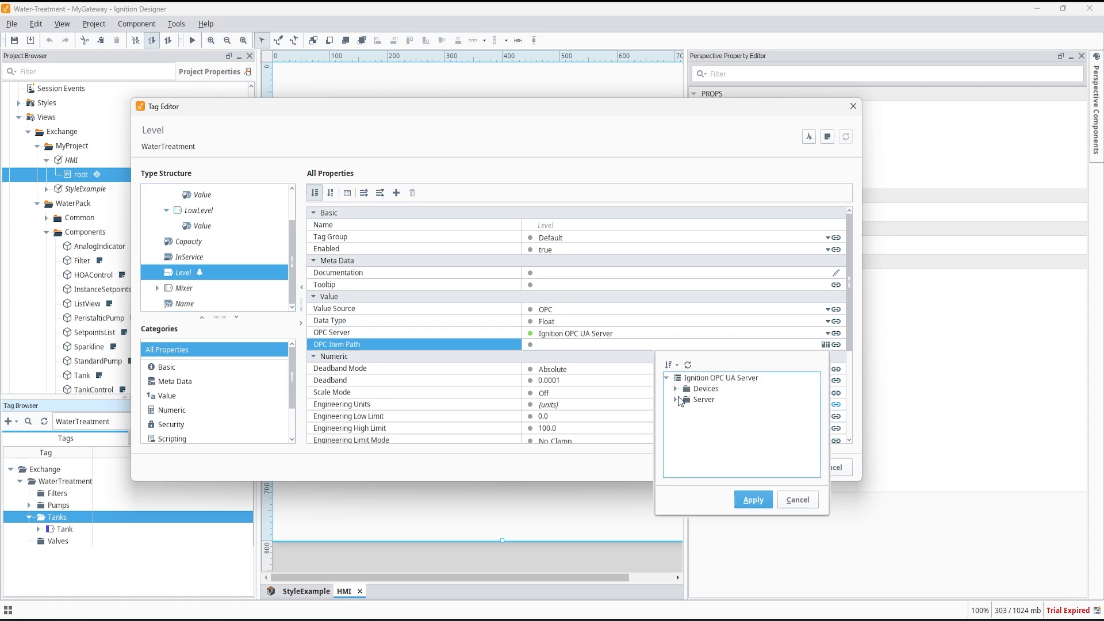
click(676, 390)
click(685, 400)
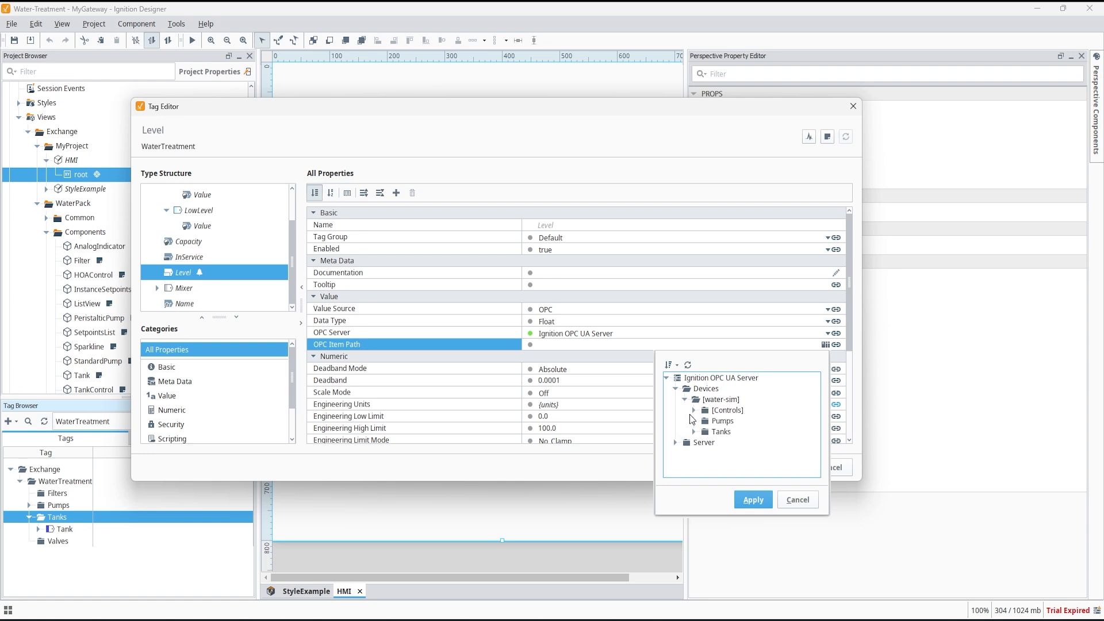
click(694, 432)
click(703, 442)
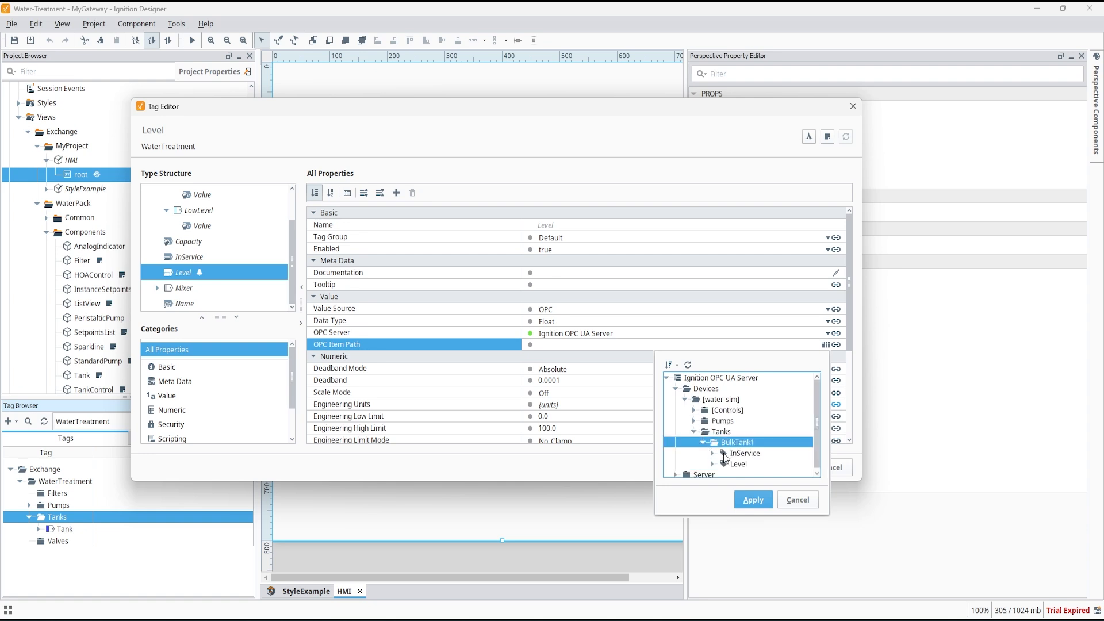
click(736, 465)
click(751, 499)
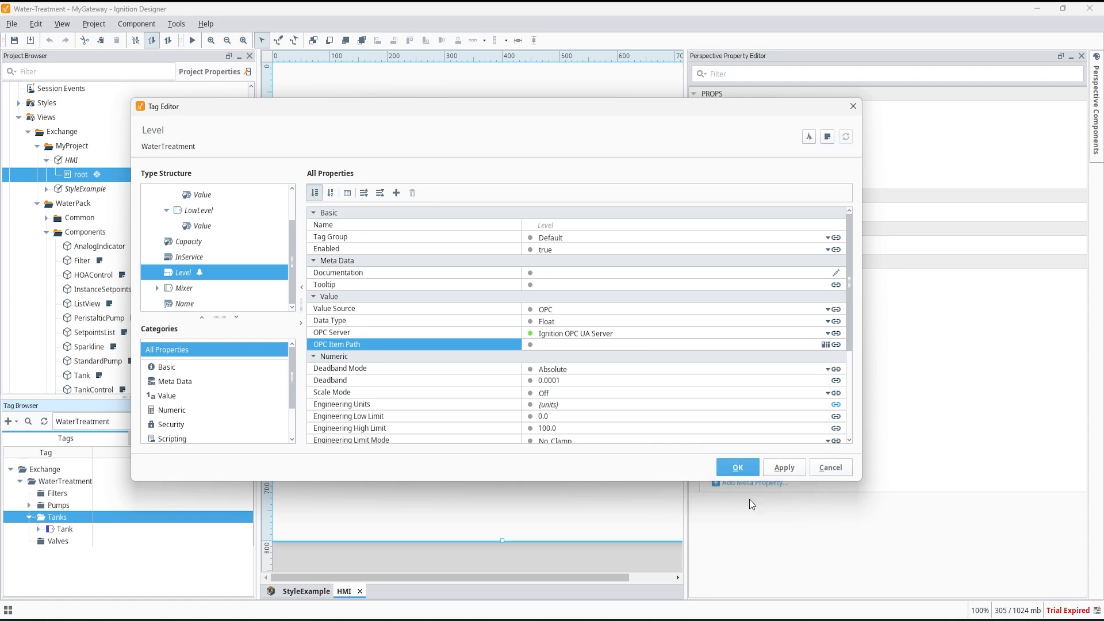
Expand the Mixer member and switch its Mode tag's value source to Memory.
click(187, 289)
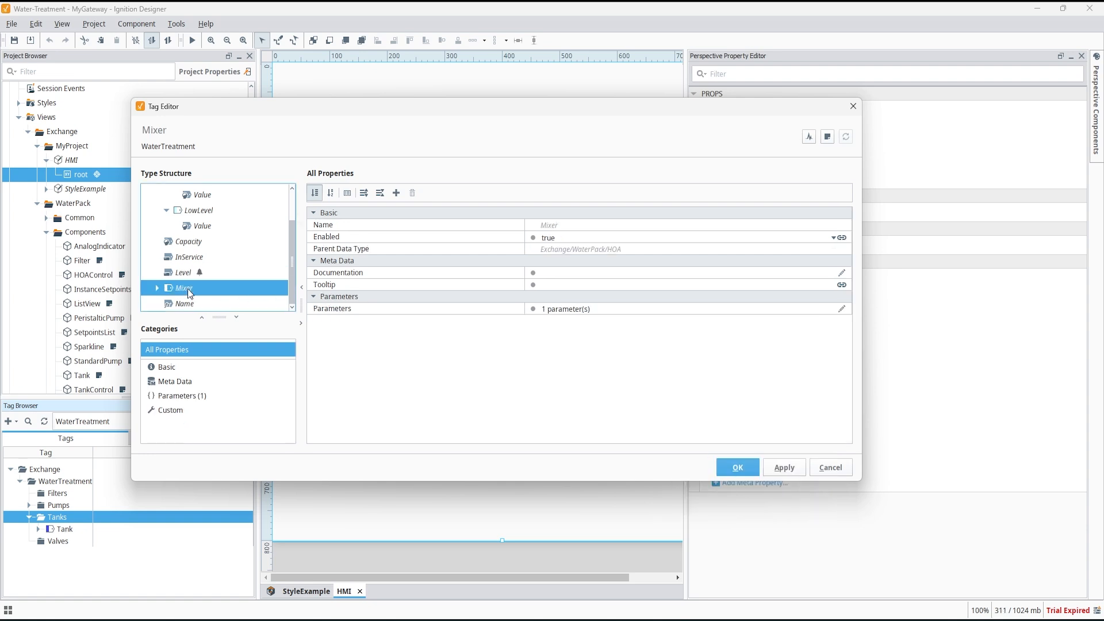
click(156, 288)
click(185, 242)
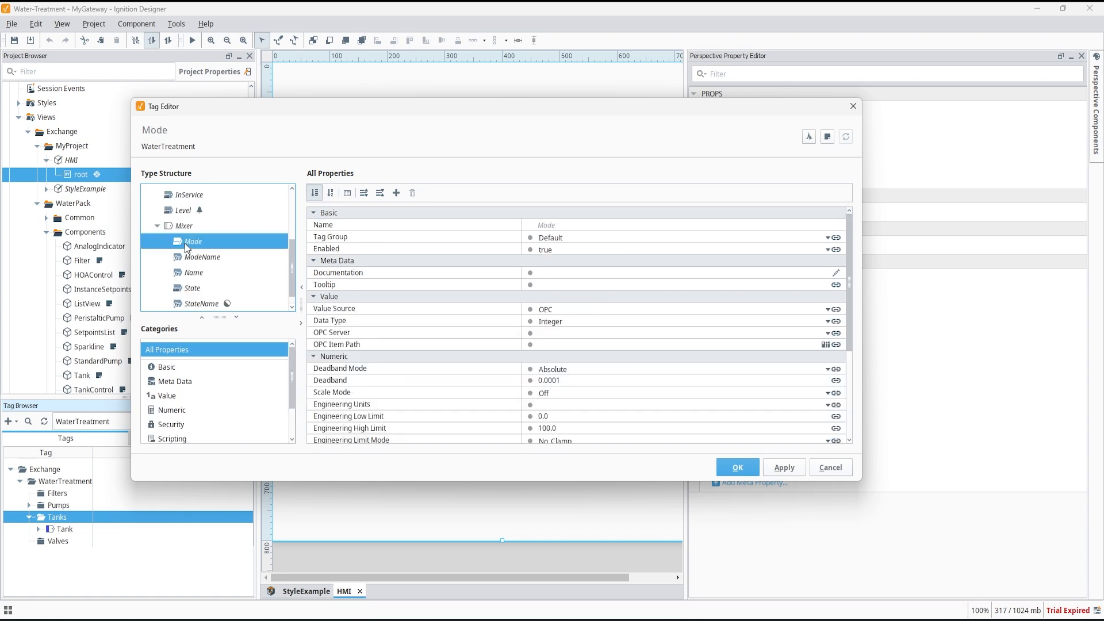
click(564, 311)
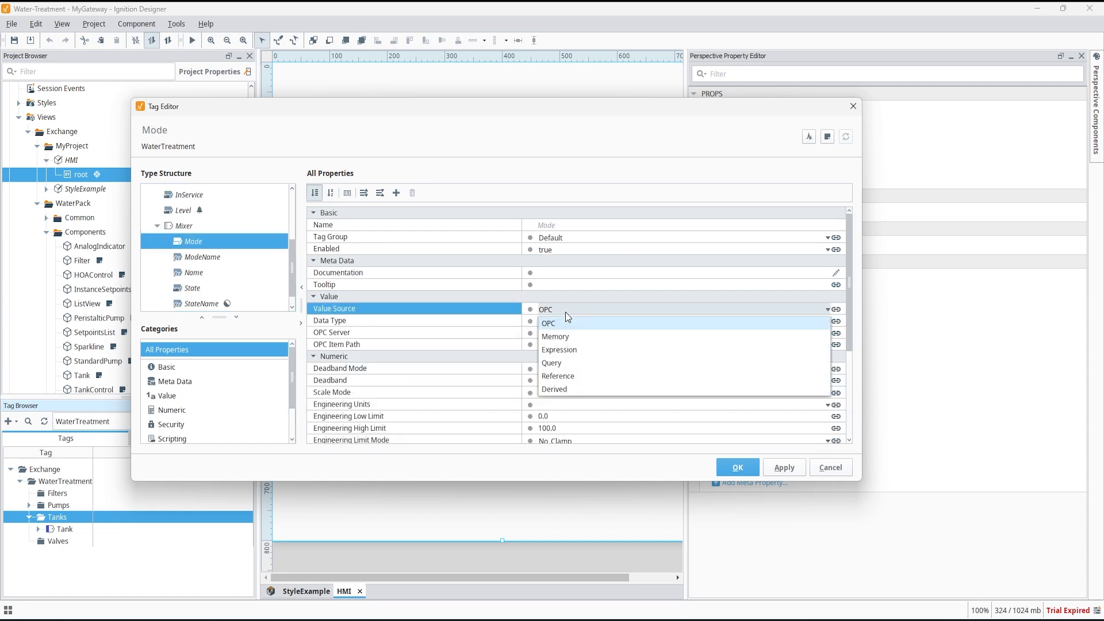
click(563, 336)
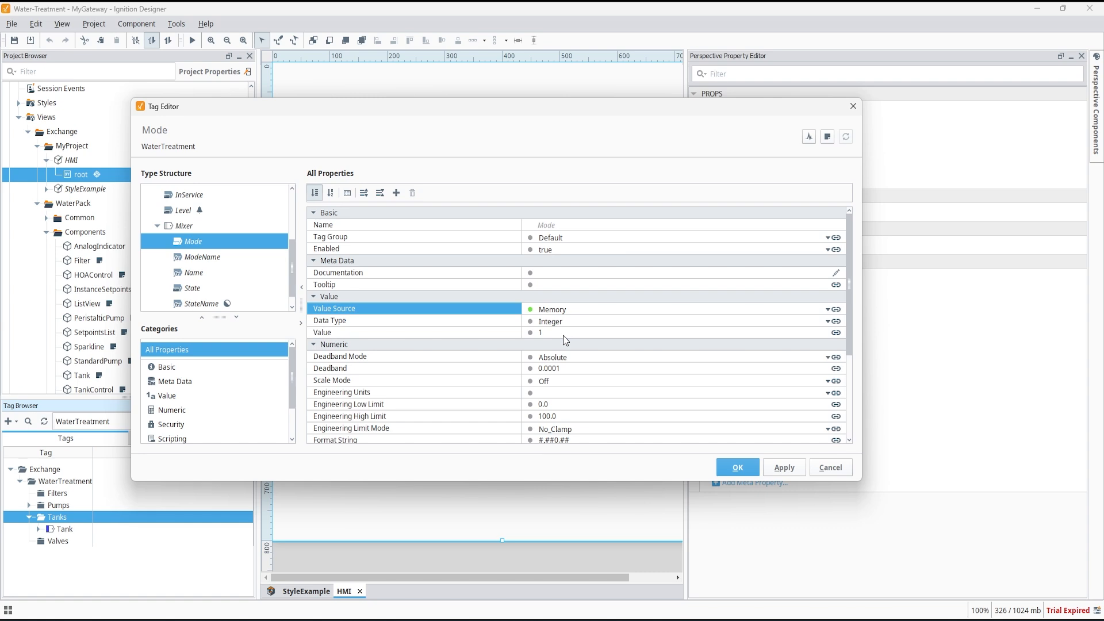
Switch the Mixer's State tag value source to Memory.
click(193, 288)
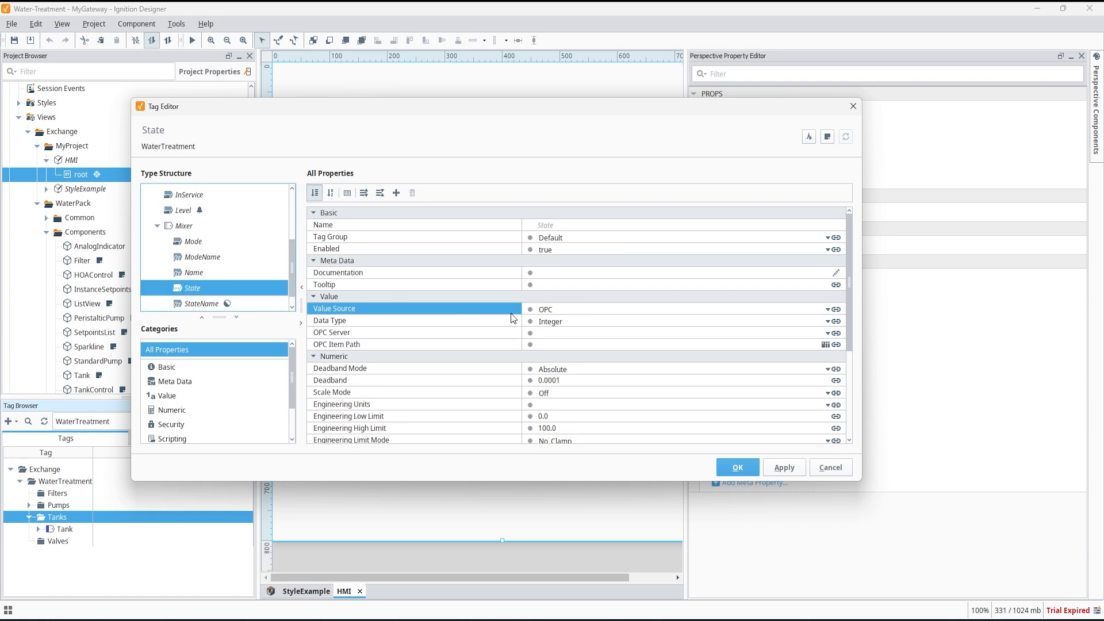
click(570, 309)
click(570, 333)
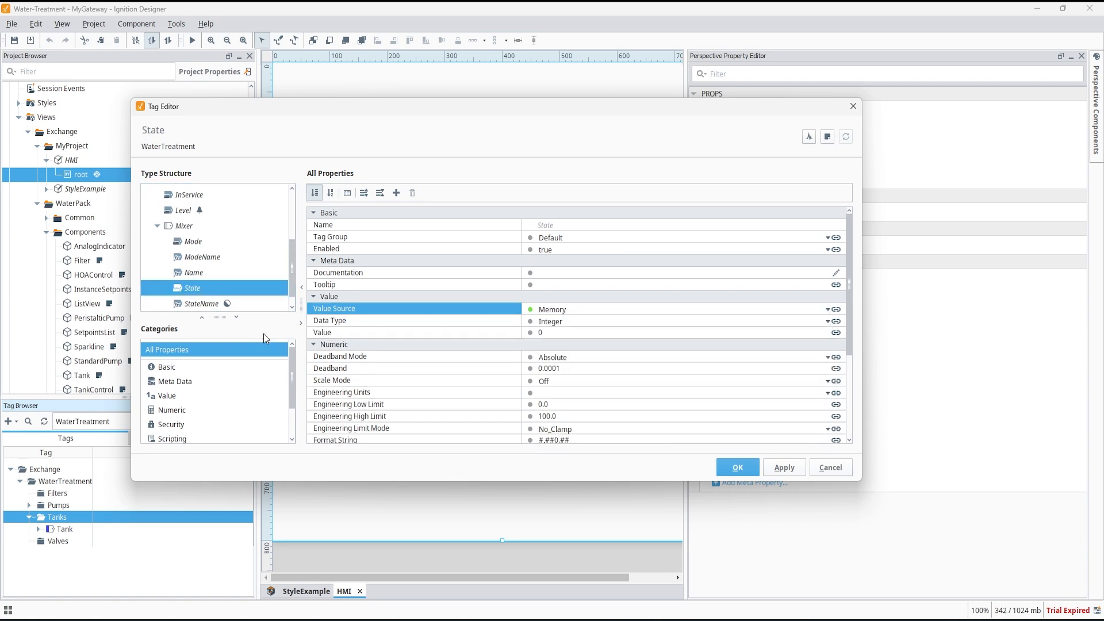
Inspect the Name member's expression, then commit the new BT1 instance.
scroll(168, 244, down, 1)
click(159, 211)
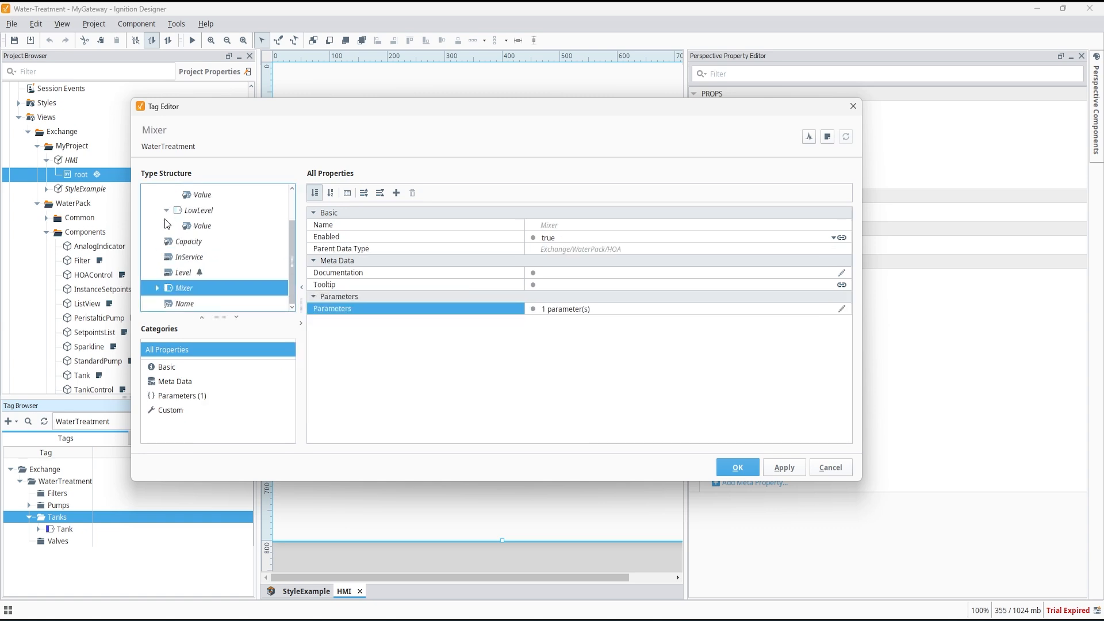
click(185, 305)
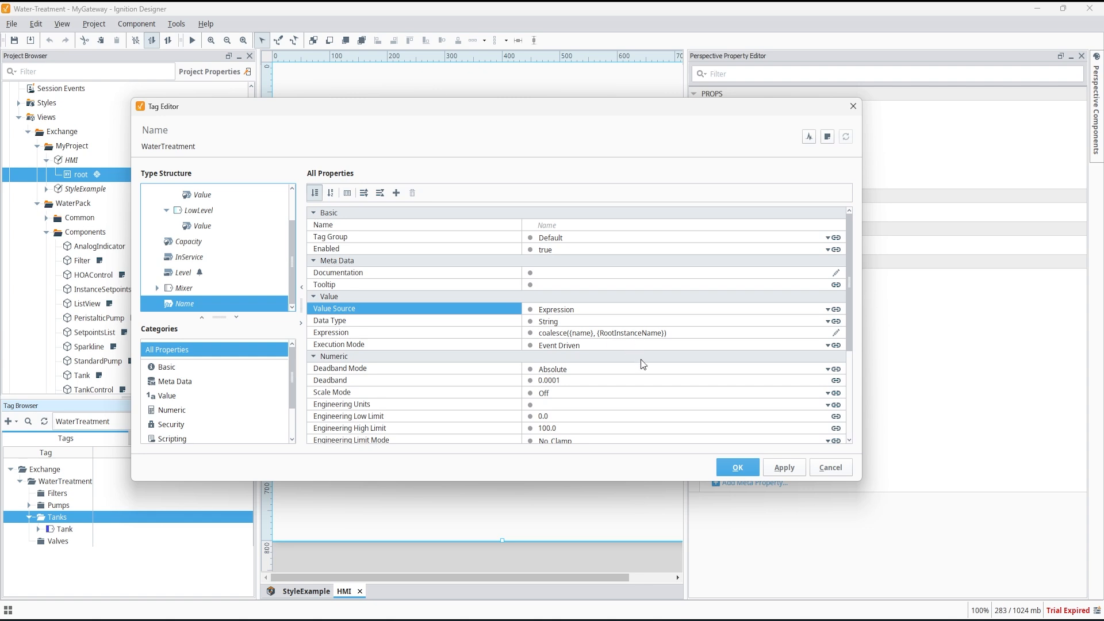
click(724, 468)
Expand BT1 in the tag browser to review its members and save the project.
click(39, 529)
scroll(64, 552, down, 2)
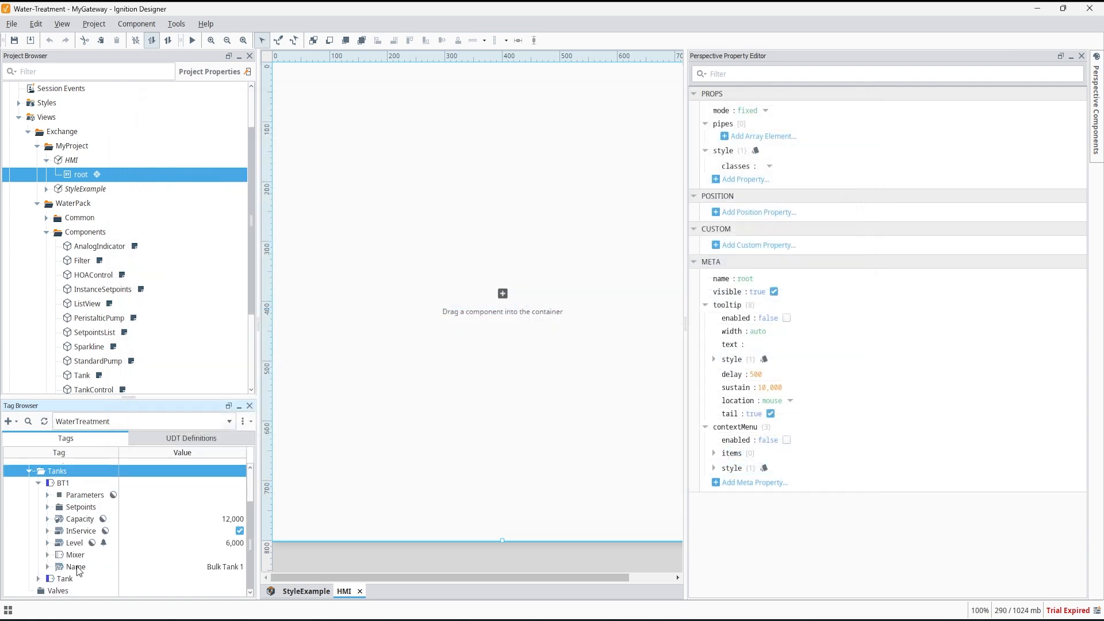
key(ctrl+s)
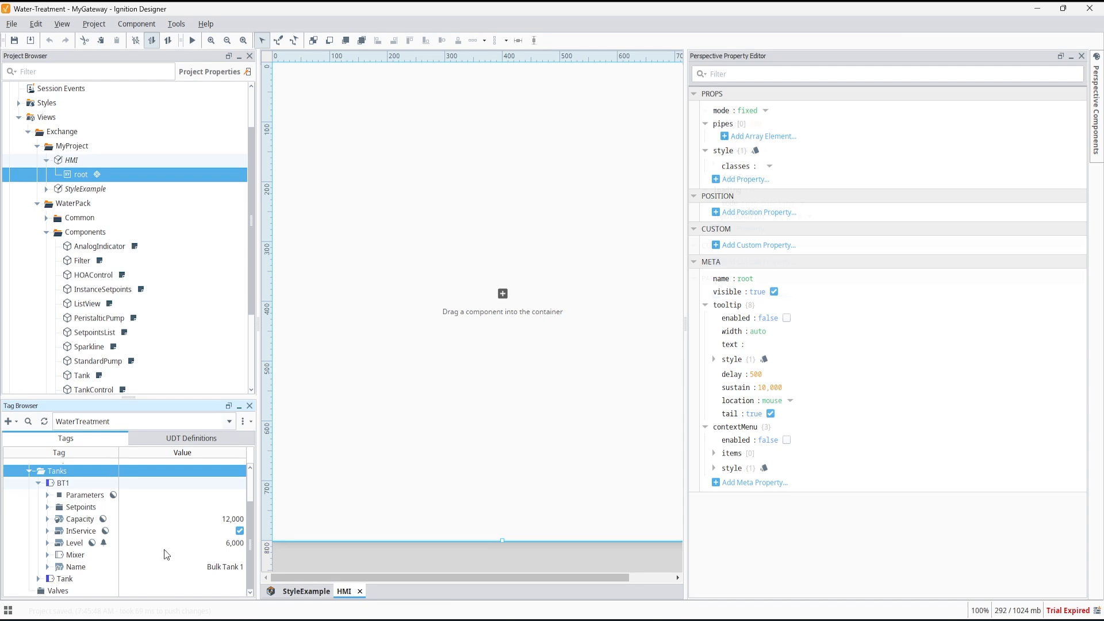
Add the WaterPack Tank component onto the HMI view canvas.
click(74, 162)
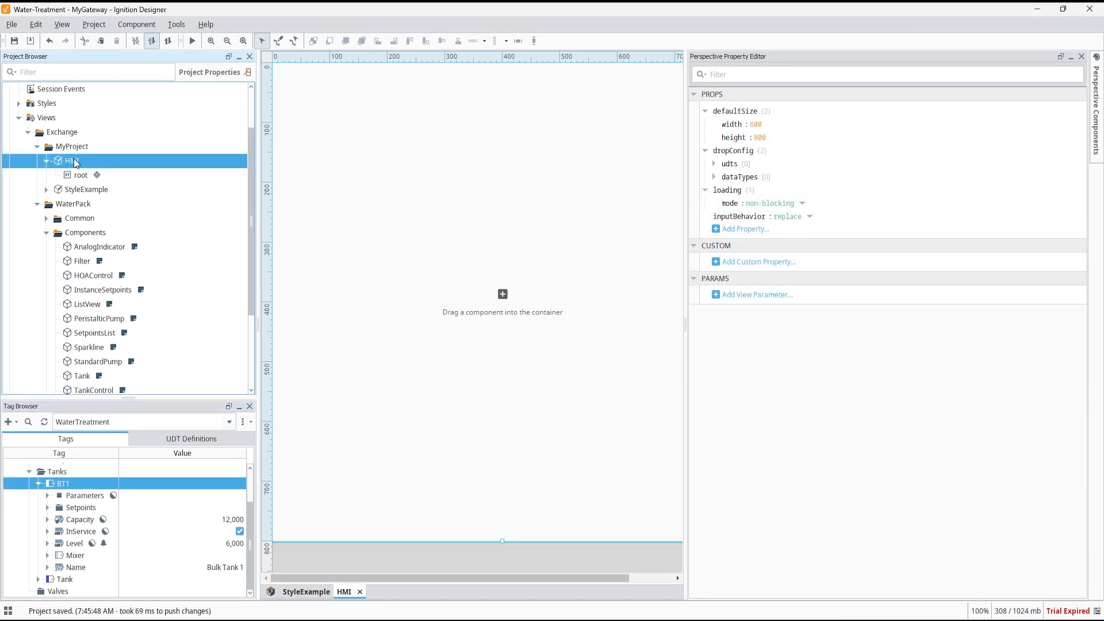
drag(81, 378, 329, 112)
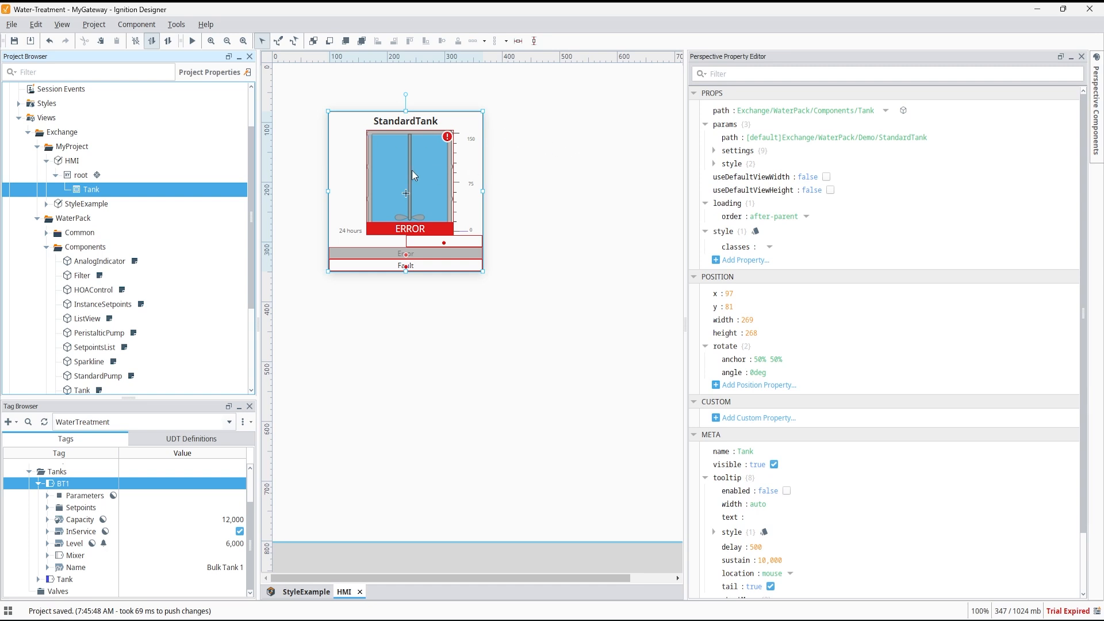
Set the Tank component's params path to [WaterTreatment]Exchange/WaterTreatment/Tanks/BT1.
click(799, 138)
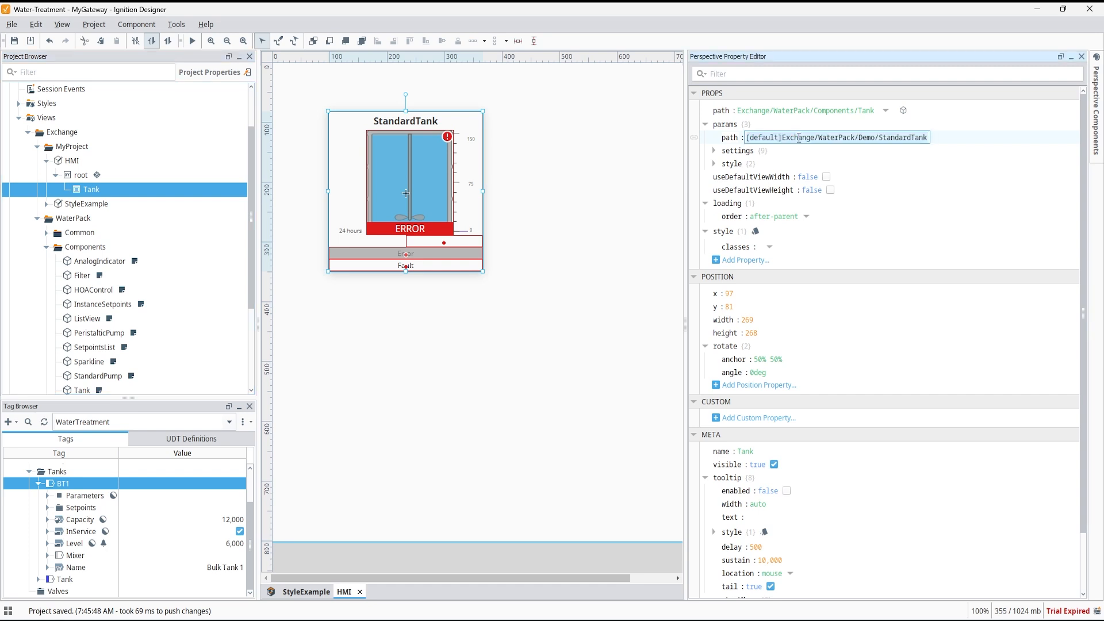
key(ctrl+a)
text([WaterTreatment]Exchange/WaterTreatment/Tanks/BT1)
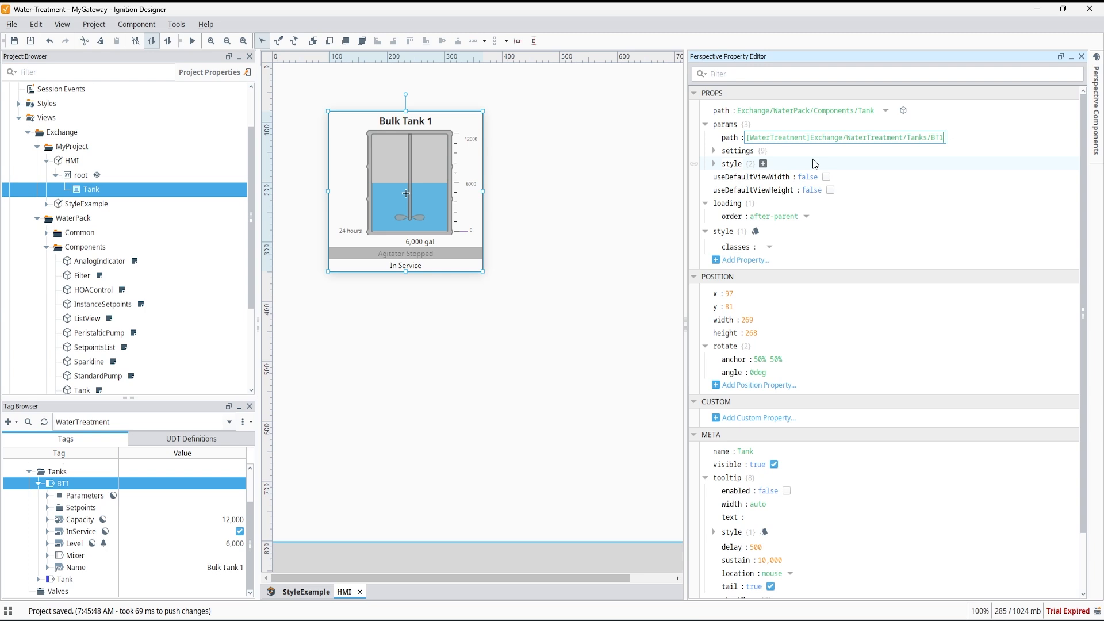
Try switching the Tank's appearance setting to mimic, then set it back to auto.
click(712, 151)
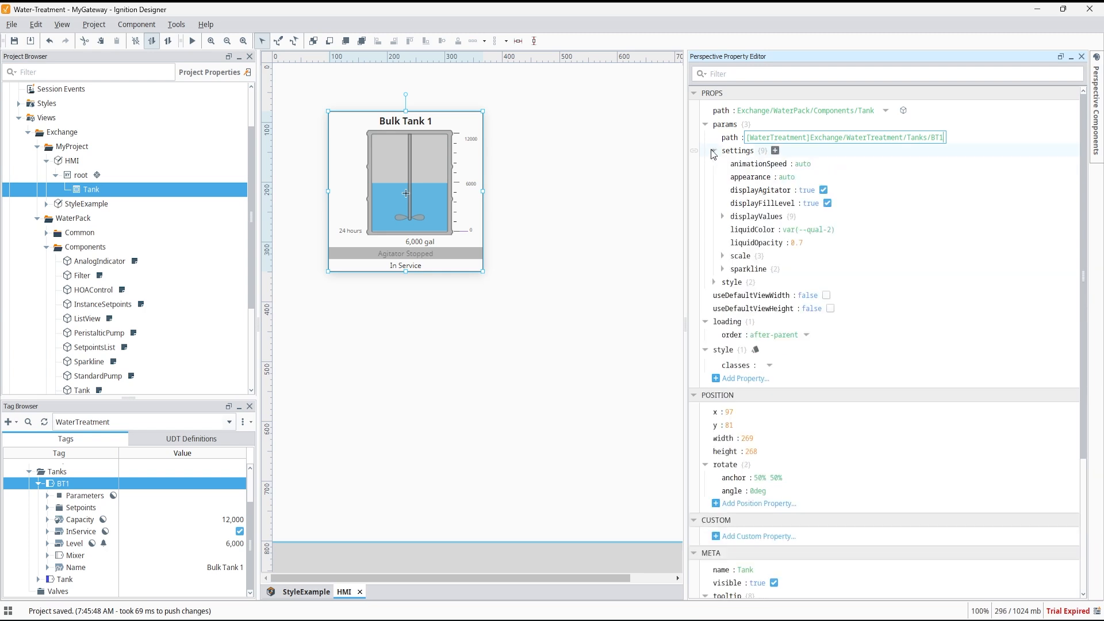
click(787, 178)
text(mimic)
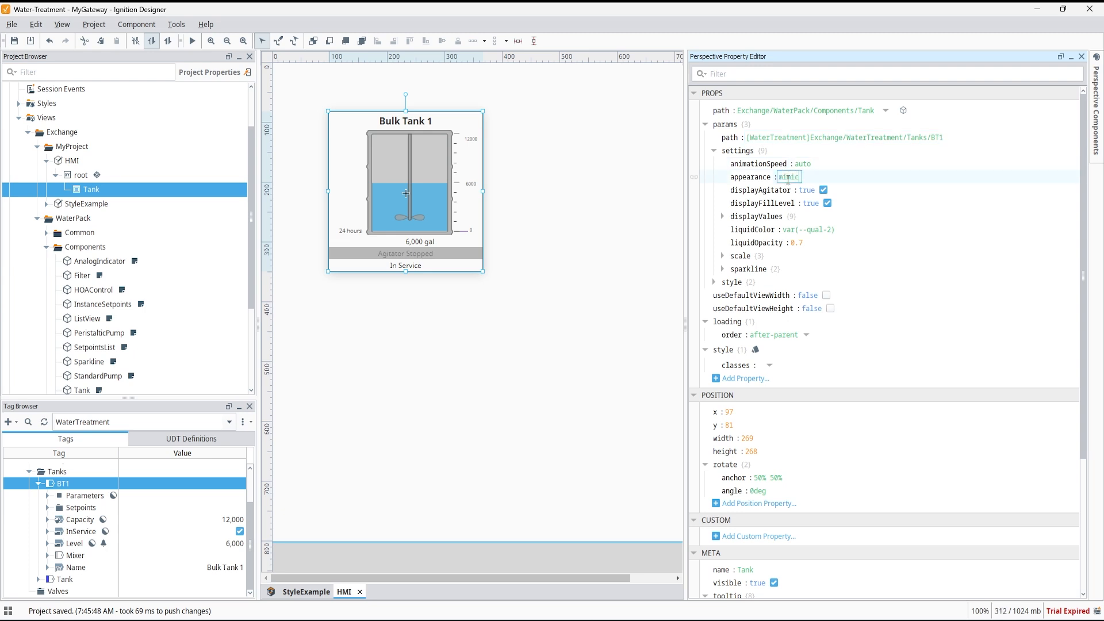
key(BackSpace)
key(BackSpace)
key(BackSpace)
key(BackSpace)
key(BackSpace)
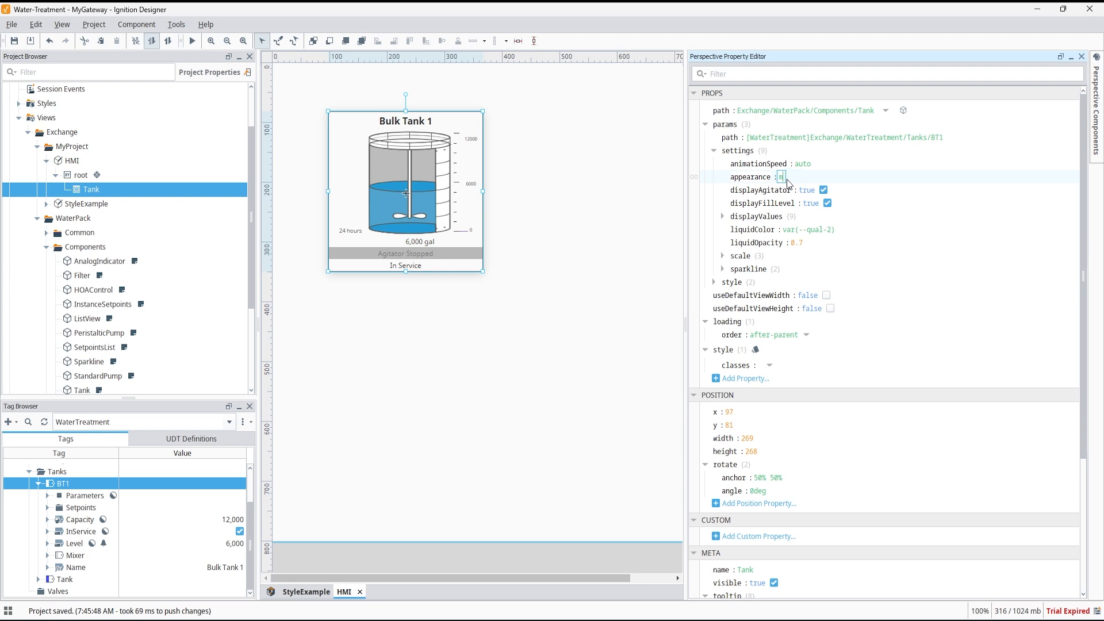
text(auto)
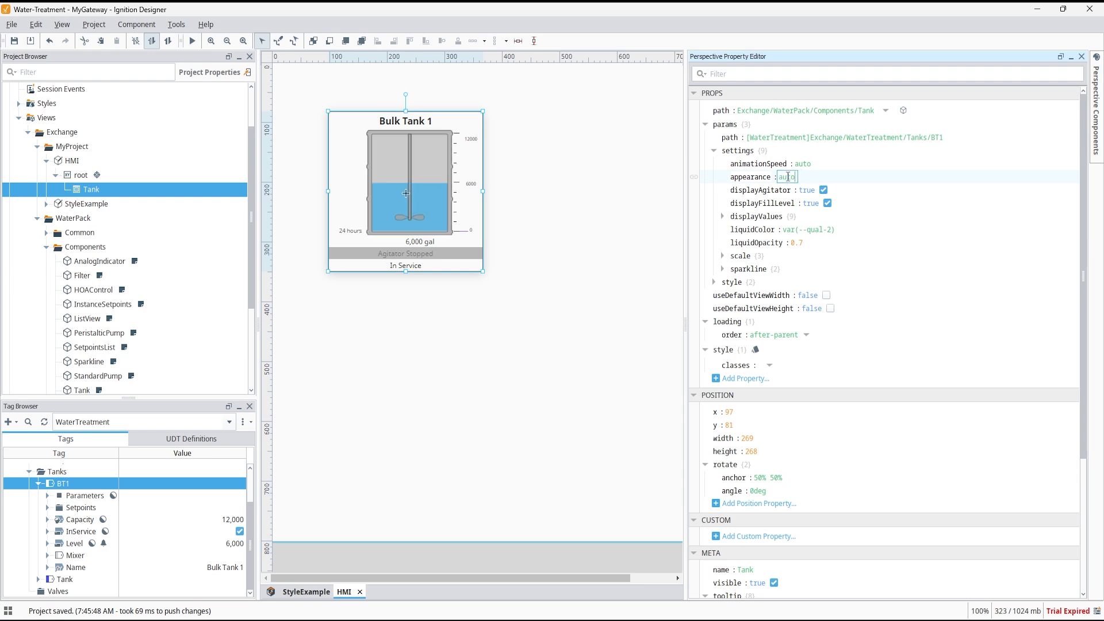
Turn off the Tank's agitator display and its sparkline.
click(824, 190)
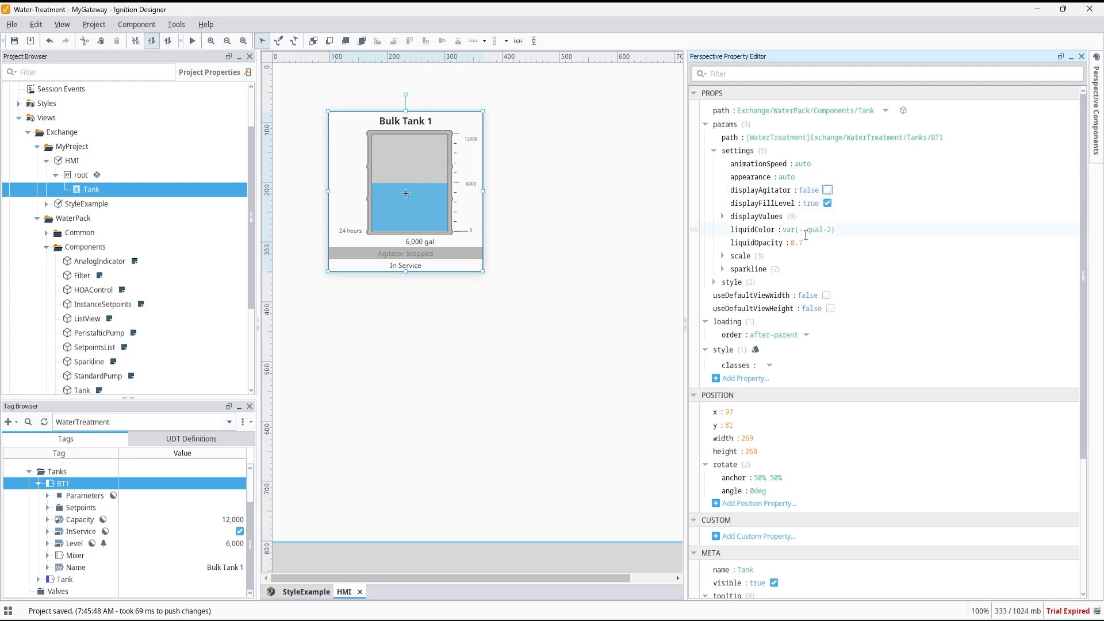
click(724, 269)
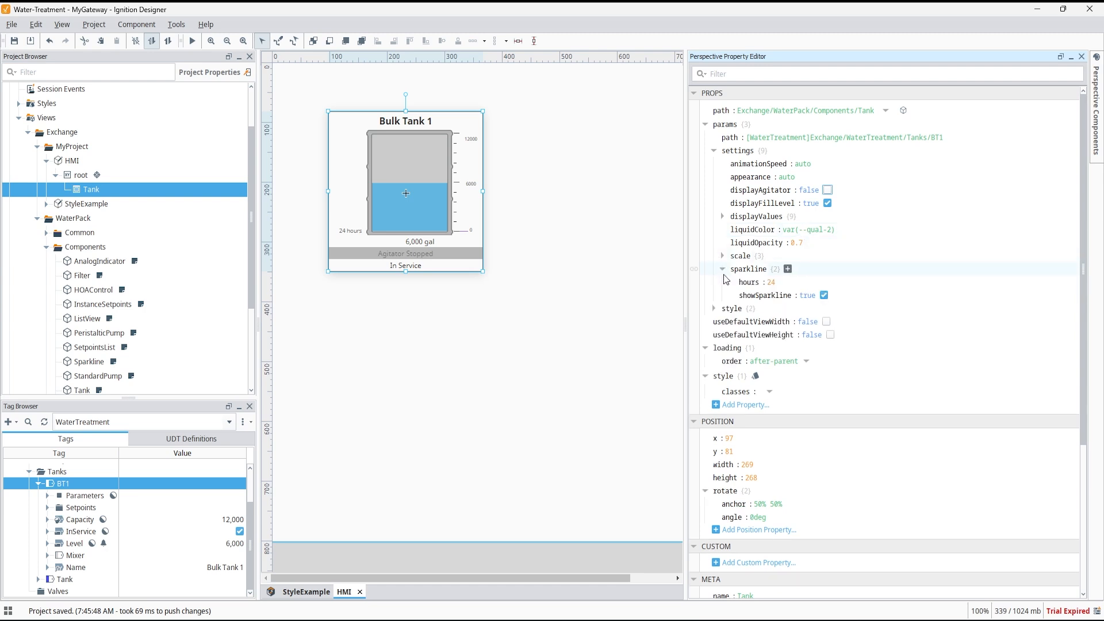
click(825, 296)
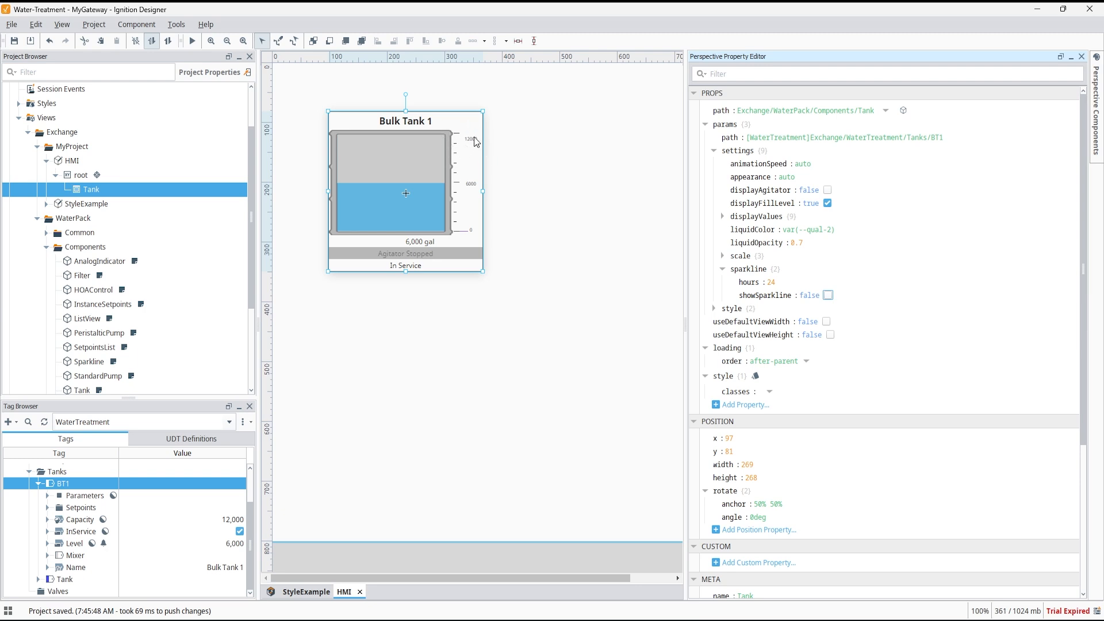
Resize the Tank component to about 185 wide by 327 high.
drag(483, 272, 436, 308)
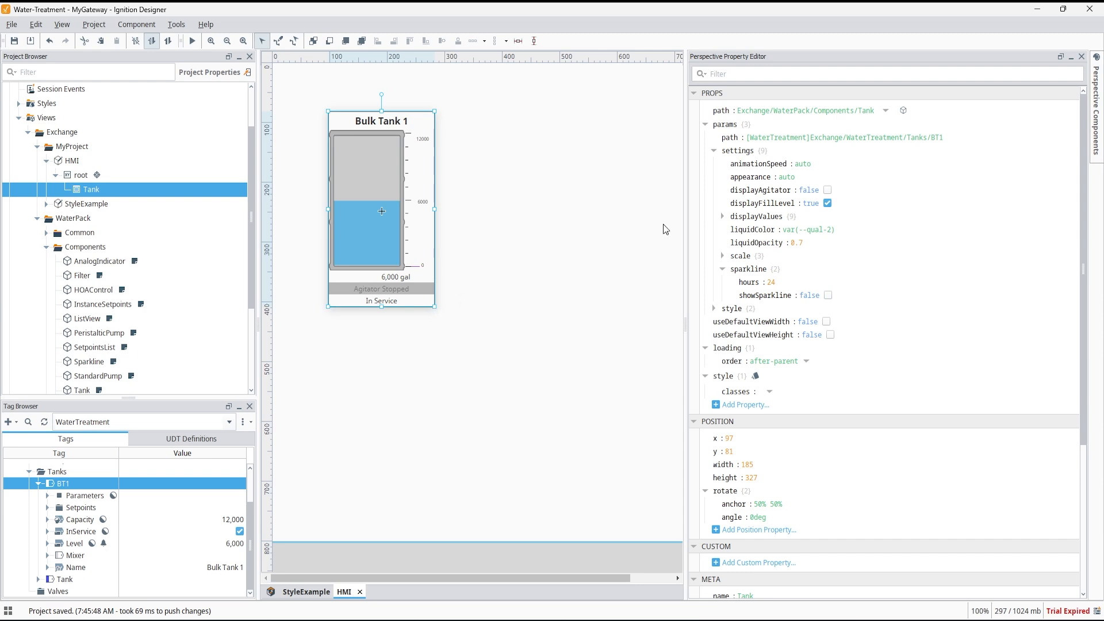
click(723, 216)
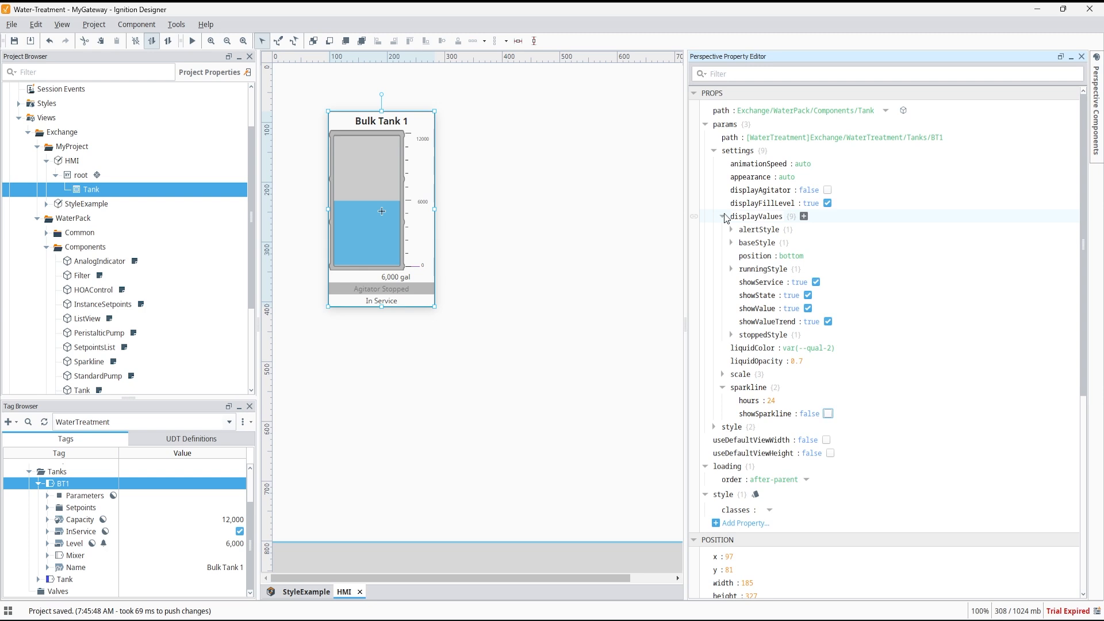
Try setting the Tank's display values position to top, then return it to bottom.
click(792, 256)
text(top)
key(BackSpace)
key(BackSpace)
key(BackSpace)
text(bo)
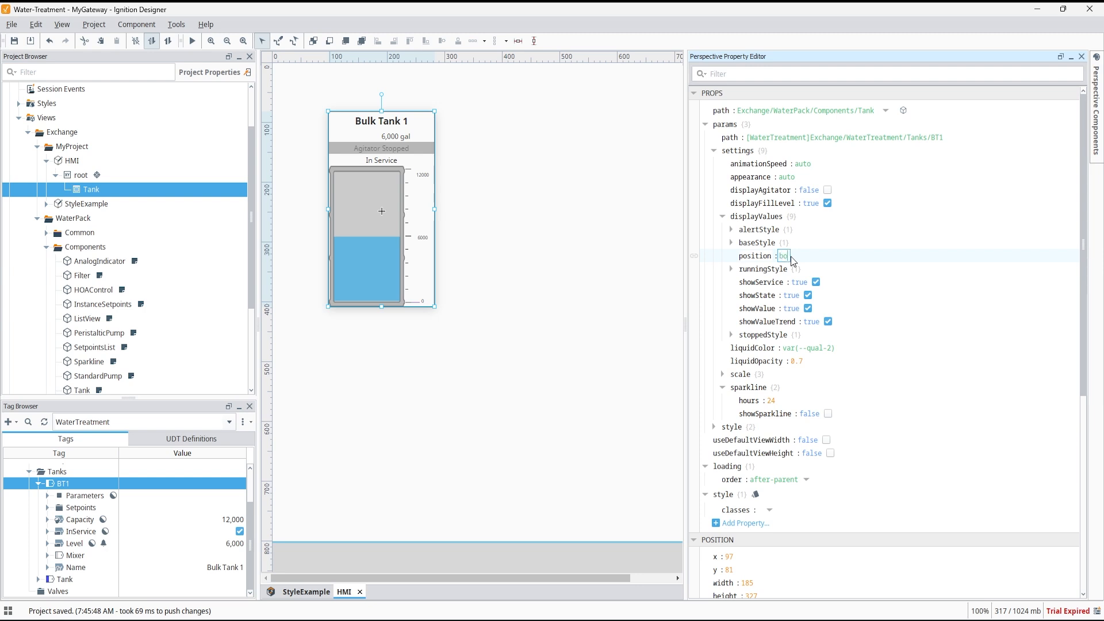
text(ttom)
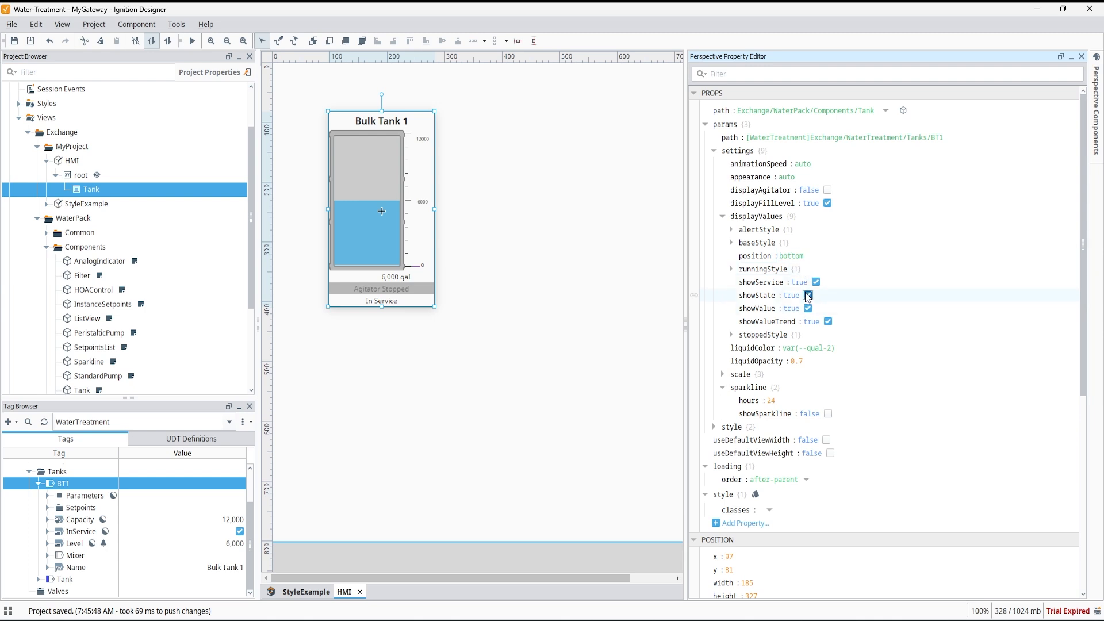
Hide the state and the value trend in the Tank's display values.
click(808, 296)
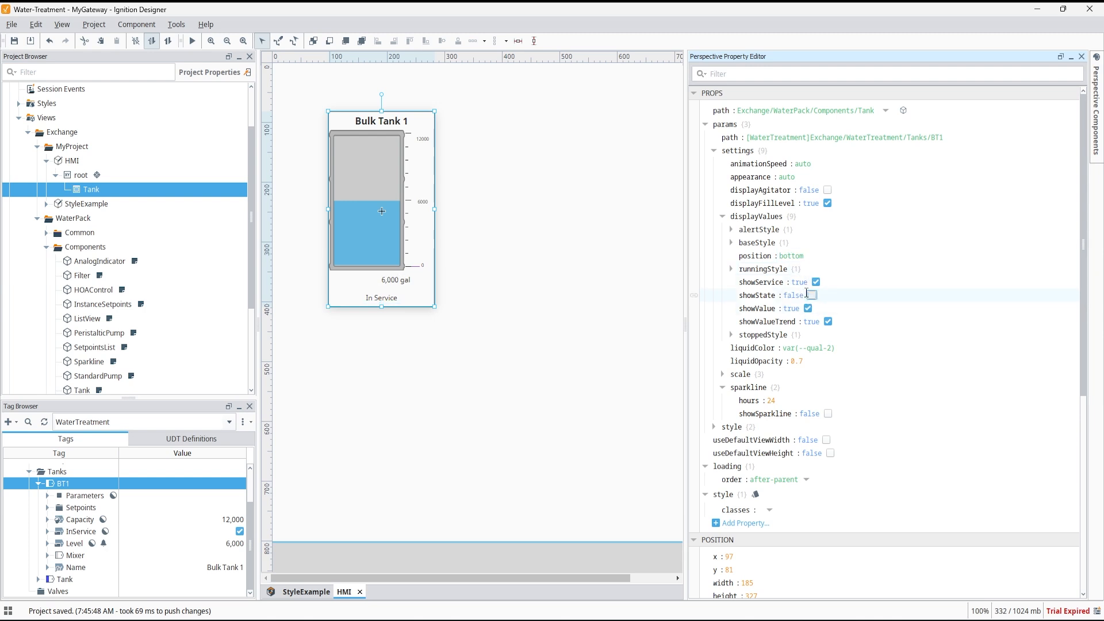
click(828, 323)
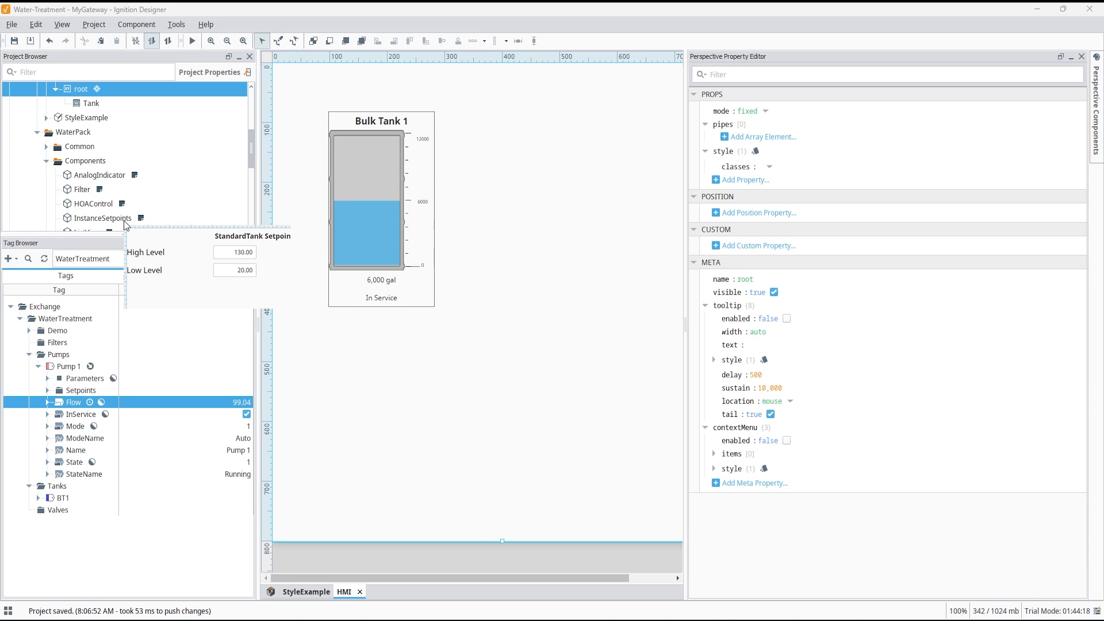
Add the WaterPack StandardPump component onto the view below the tank.
mouse_move(100, 193)
scroll(100, 190, down, 1)
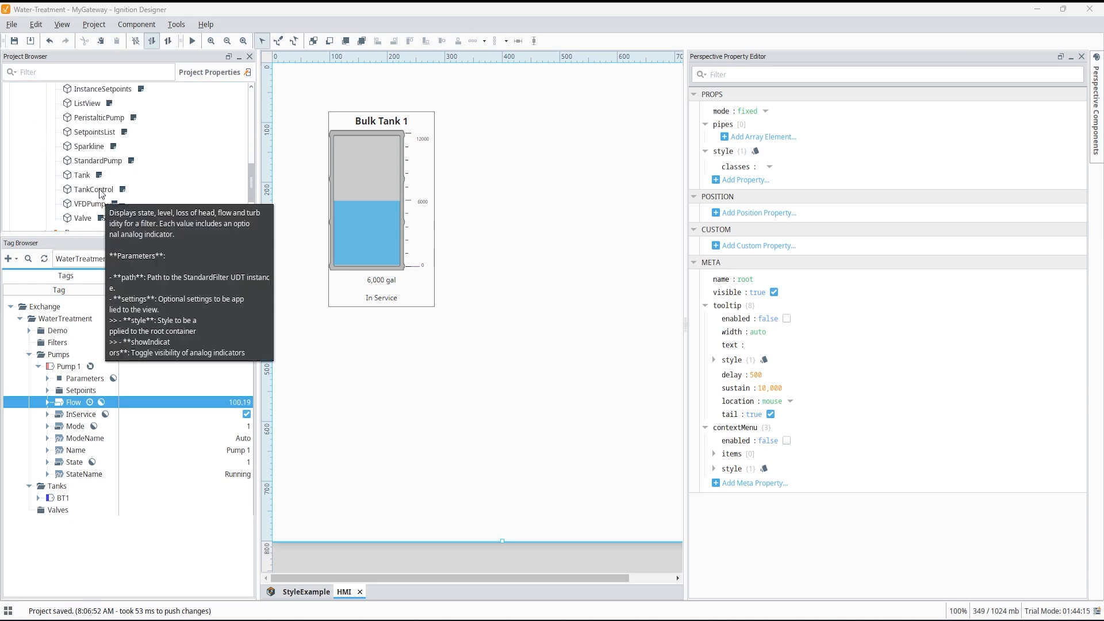
drag(92, 160, 342, 331)
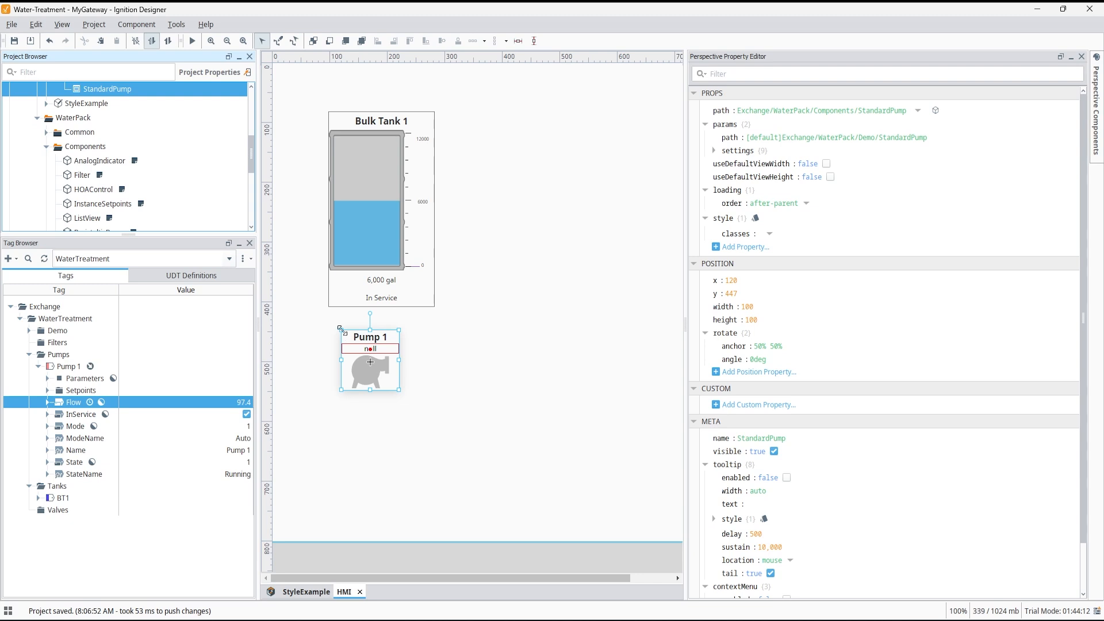
Set the pump's params path to [WaterTreatment]Exchange/WaterTreatment/Pumps/Pump 1.
click(811, 139)
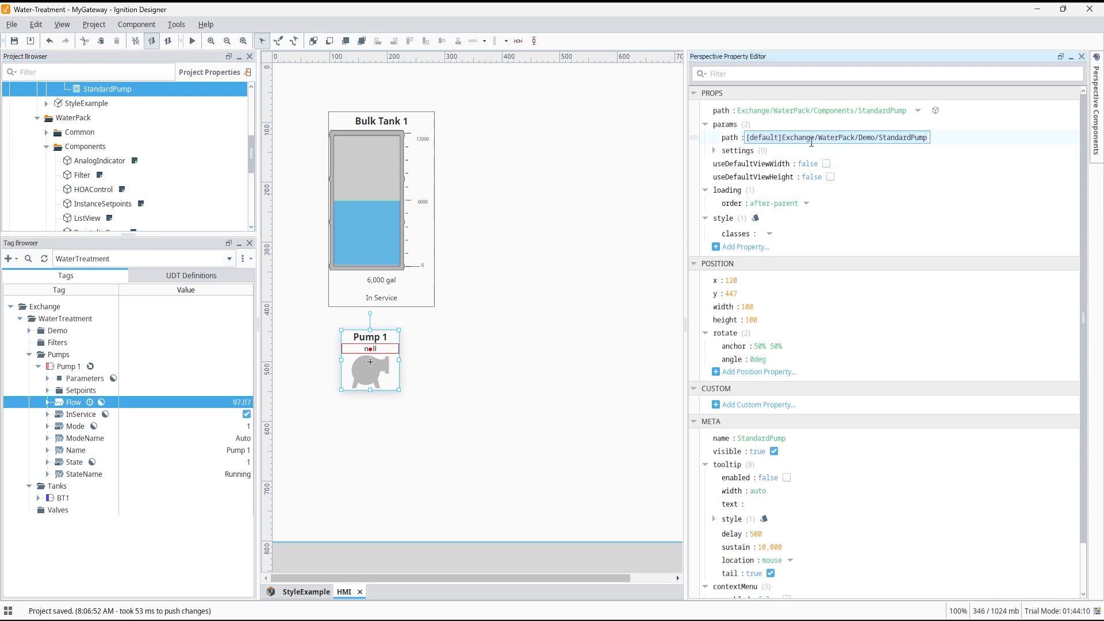
key(ctrl+a)
text([WaterTreatment]Exchange/WaterTreatment/Pumps/Pump 1)
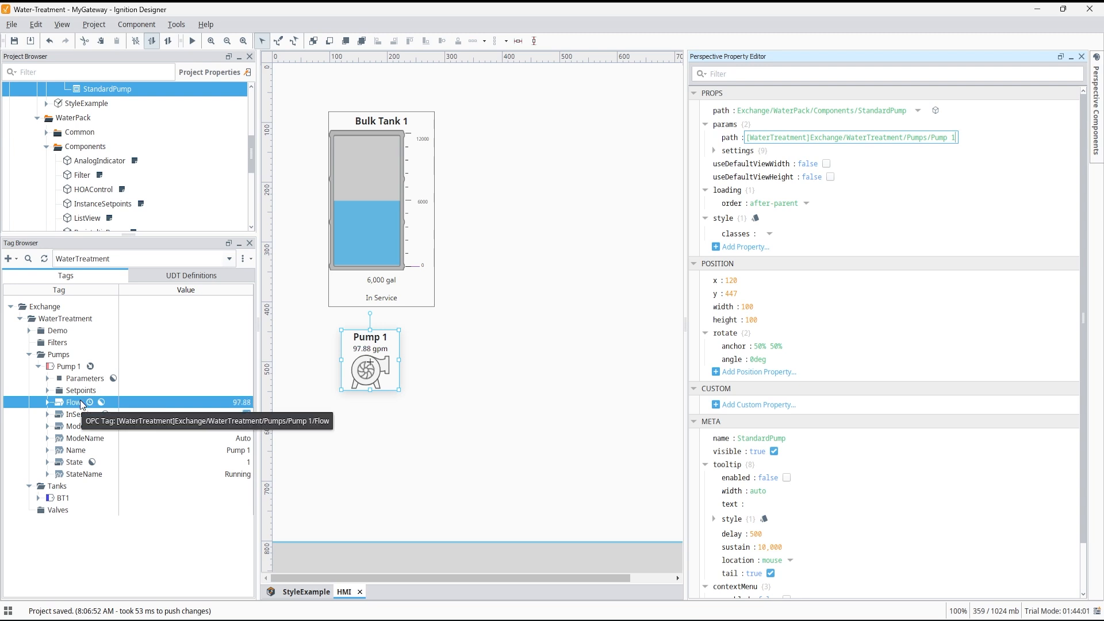
click(715, 150)
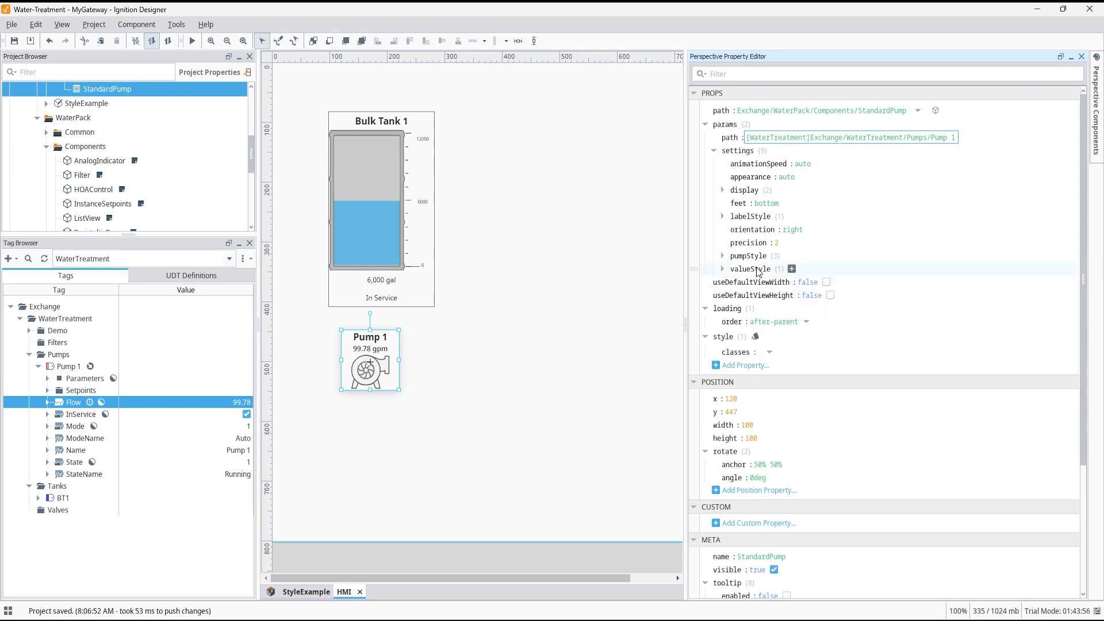
Add the WaterPack AnalogIndicator component onto the view below the pump.
click(95, 162)
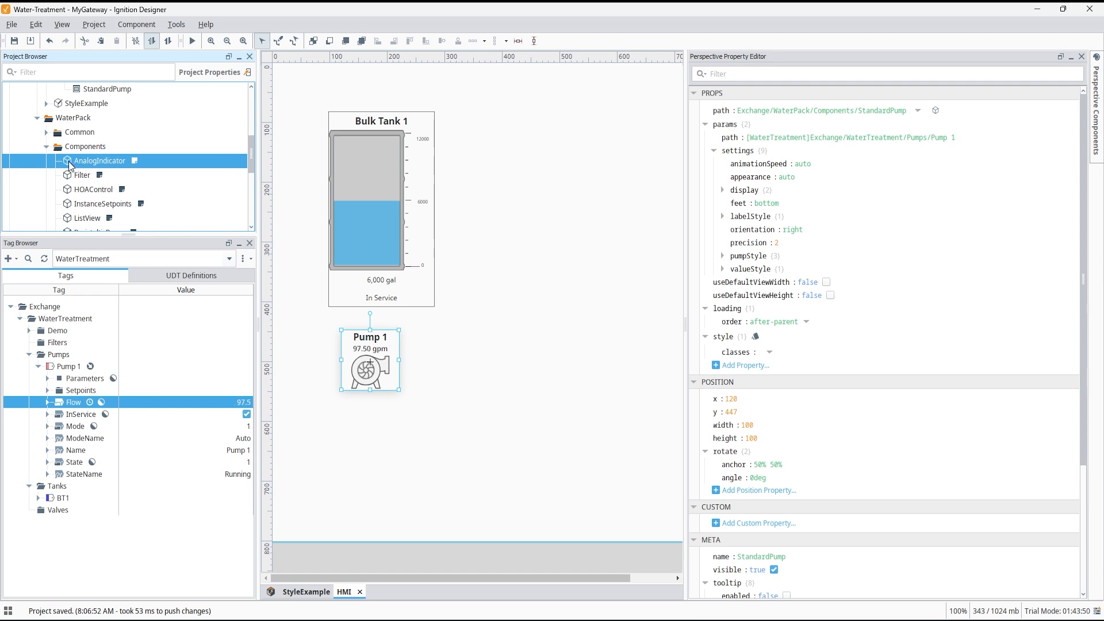
drag(71, 165, 295, 376)
drag(341, 406, 341, 407)
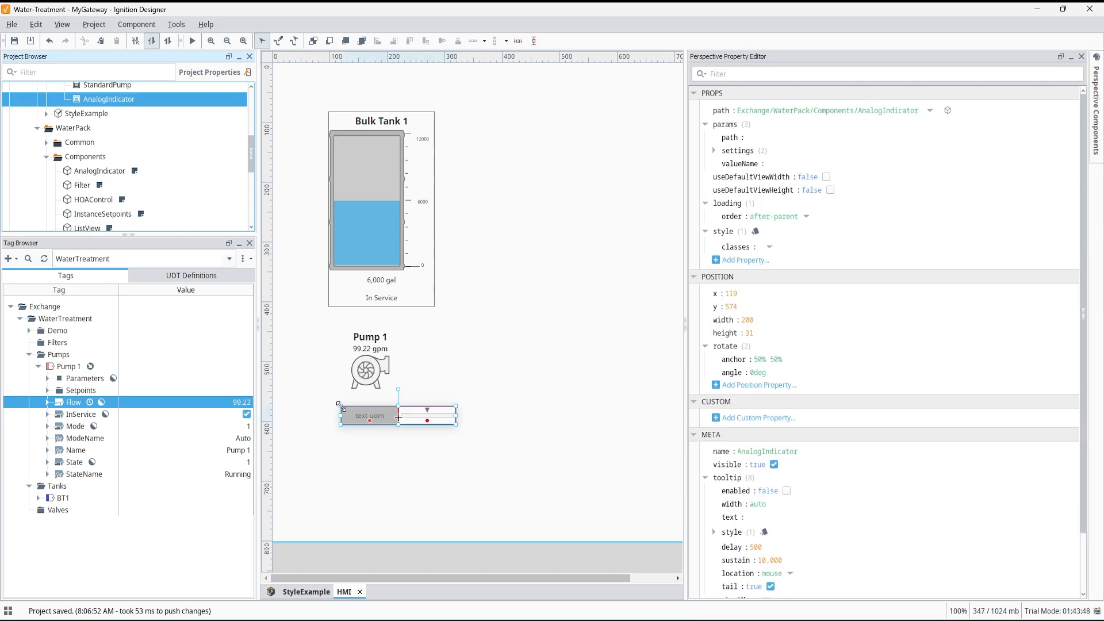
Set the AnalogIndicator's params path to the Pump 1 tag path and its valueName to Flow.
click(753, 137)
text([WaterTreatment]Exchange/WaterTreatment/Pumps/Pump 1)
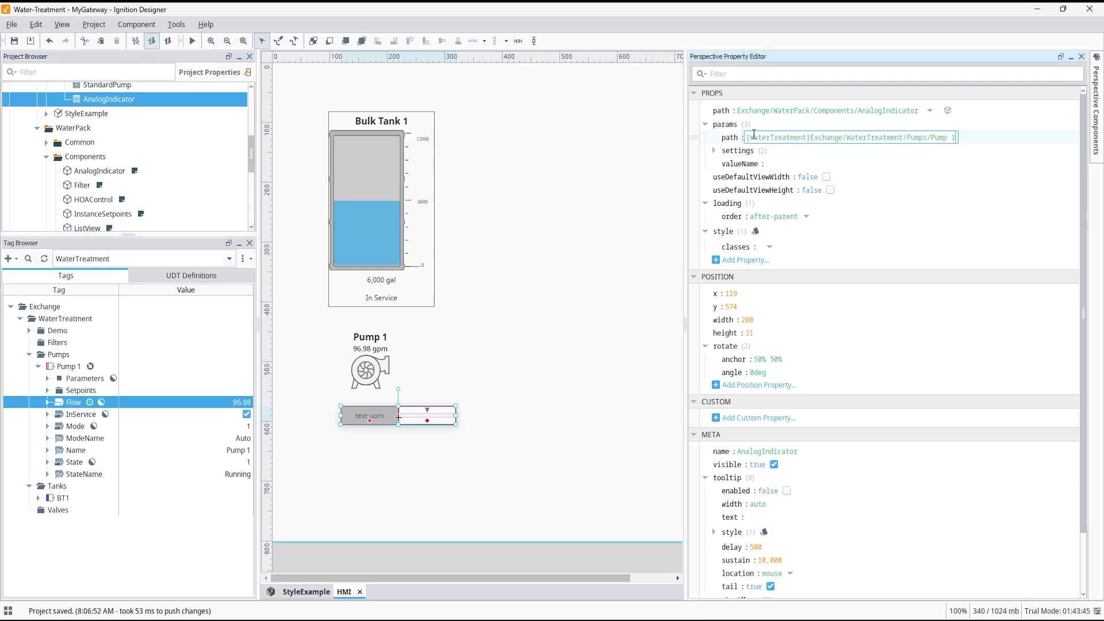
click(775, 165)
text(Fl)
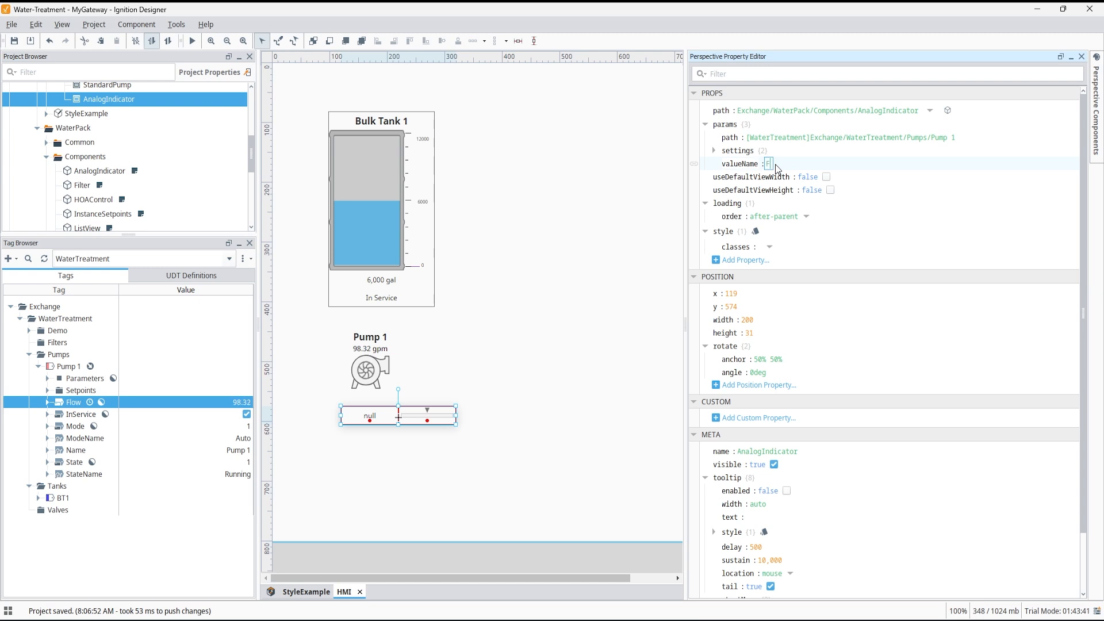
text(ow)
key(Return)
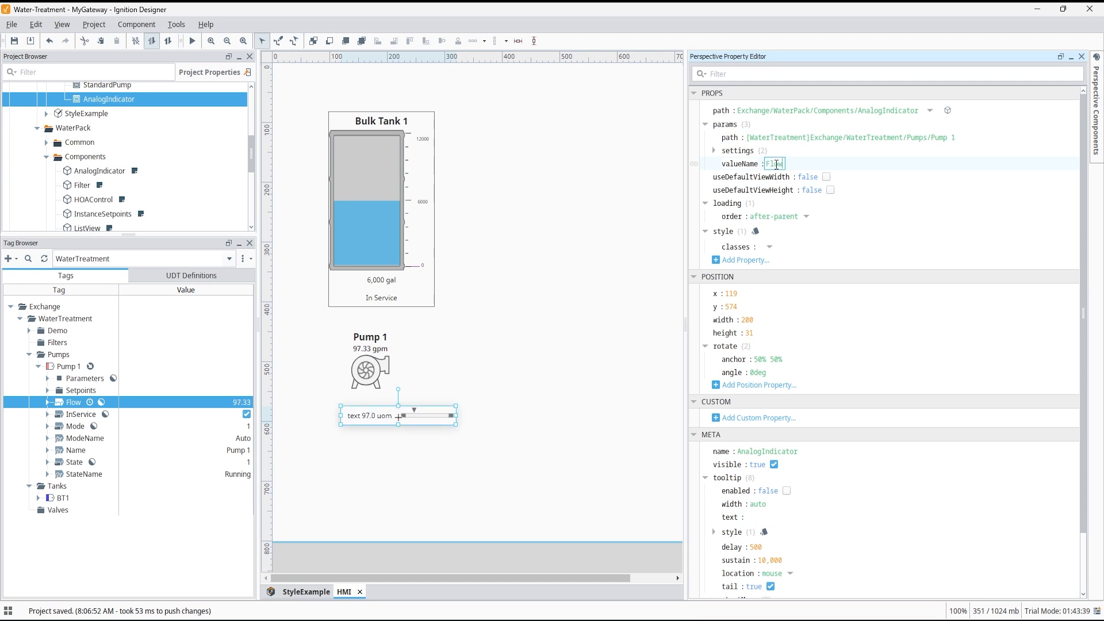
Turn off the AnalogIndicator's indicator bar.
click(714, 151)
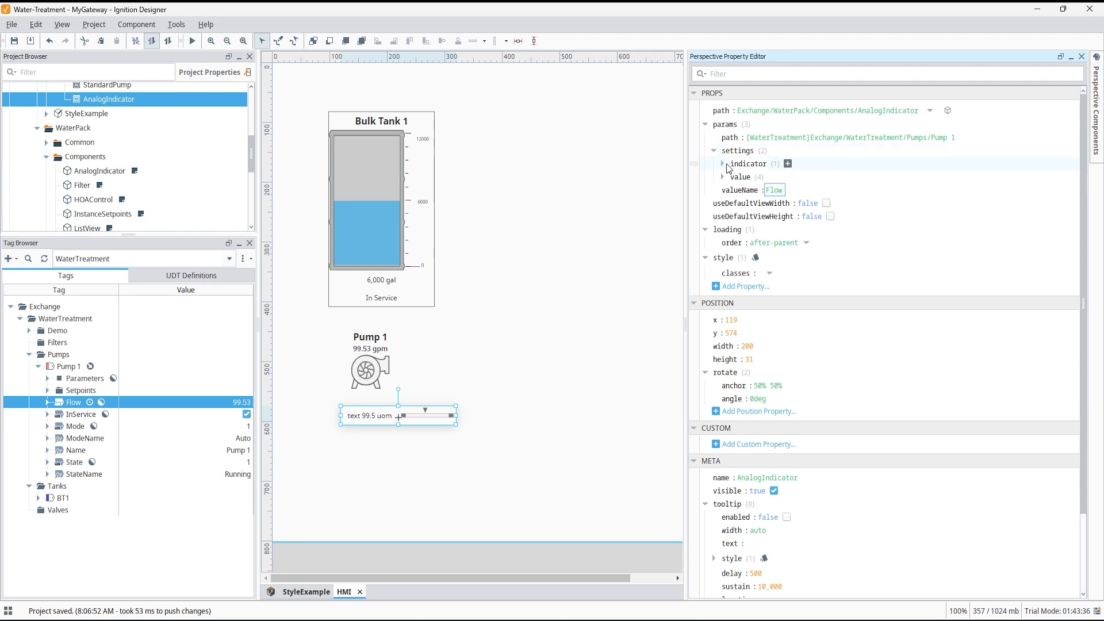
click(723, 164)
click(723, 190)
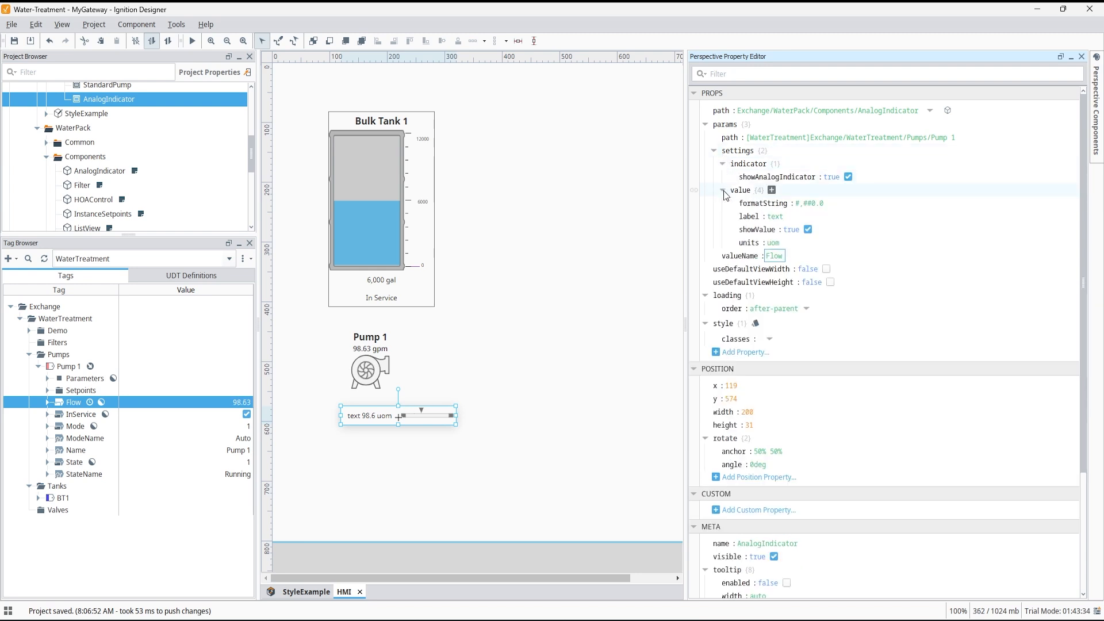
click(848, 177)
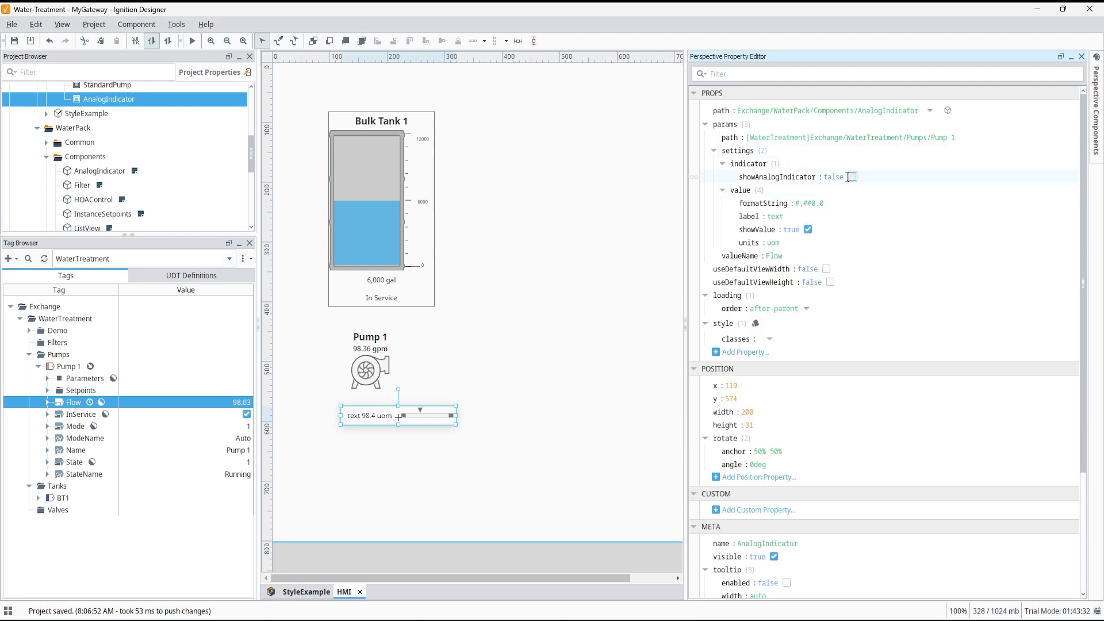
Set the AnalogIndicator's value label to Flow and its units to gpm.
click(775, 216)
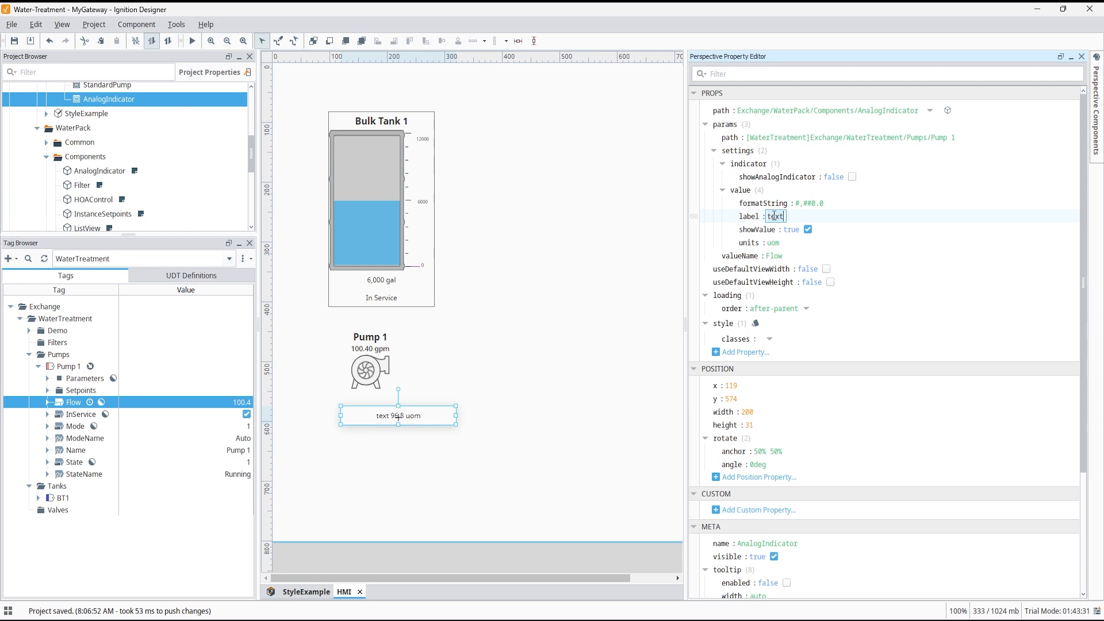
key(ctrl+a)
text(Flow)
key(Return)
click(771, 243)
key(ctrl+a)
text(gpm)
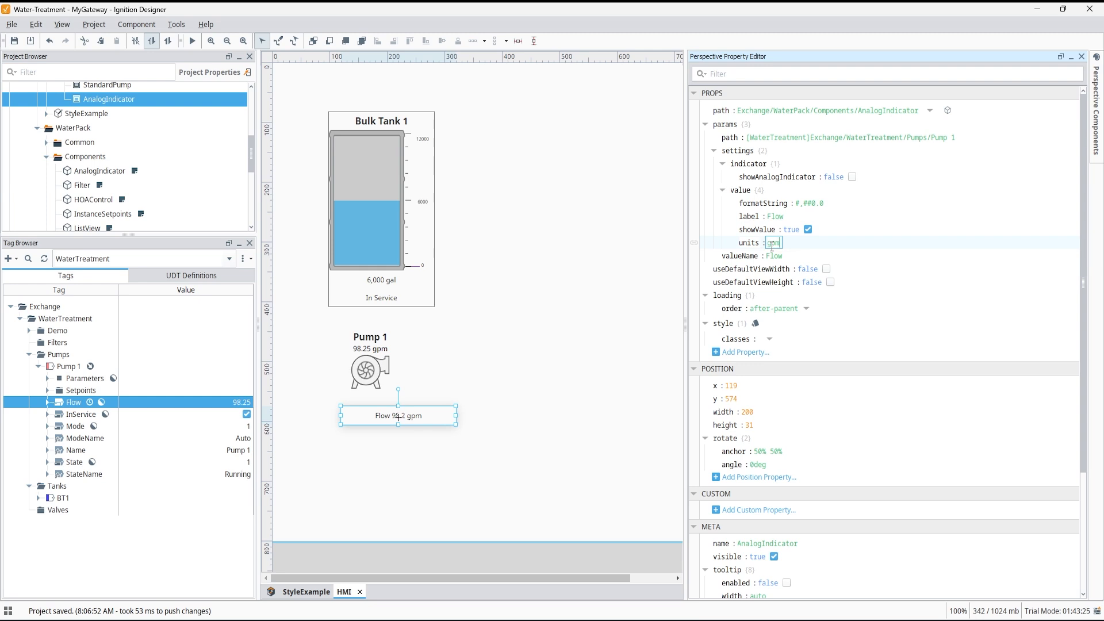
click(611, 352)
Hide the AnalogIndicator's numeric value readout.
click(410, 419)
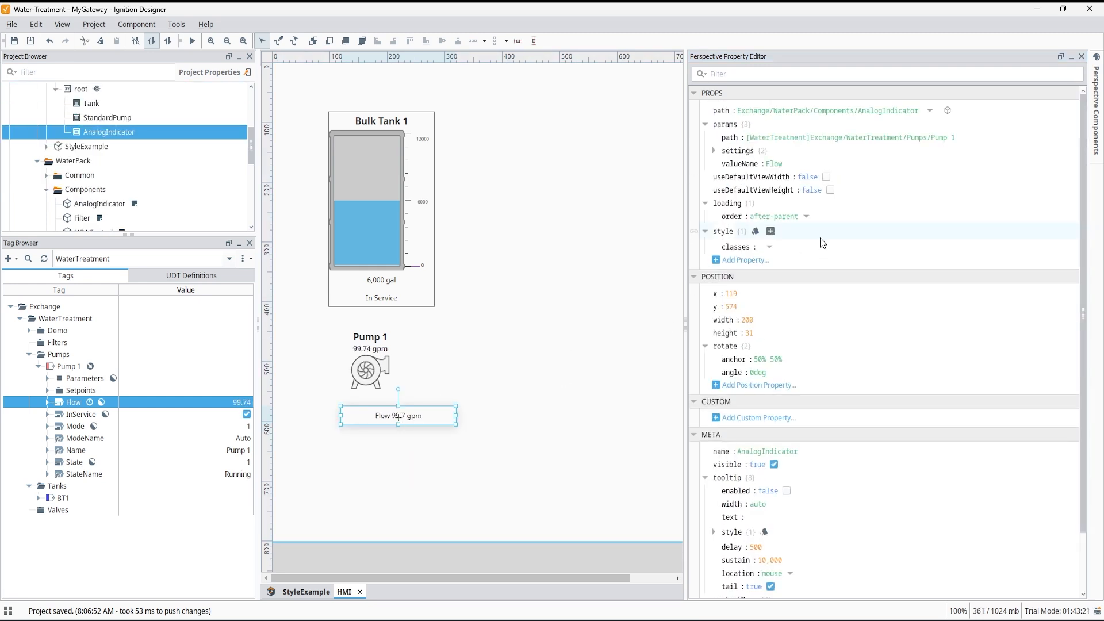
click(713, 151)
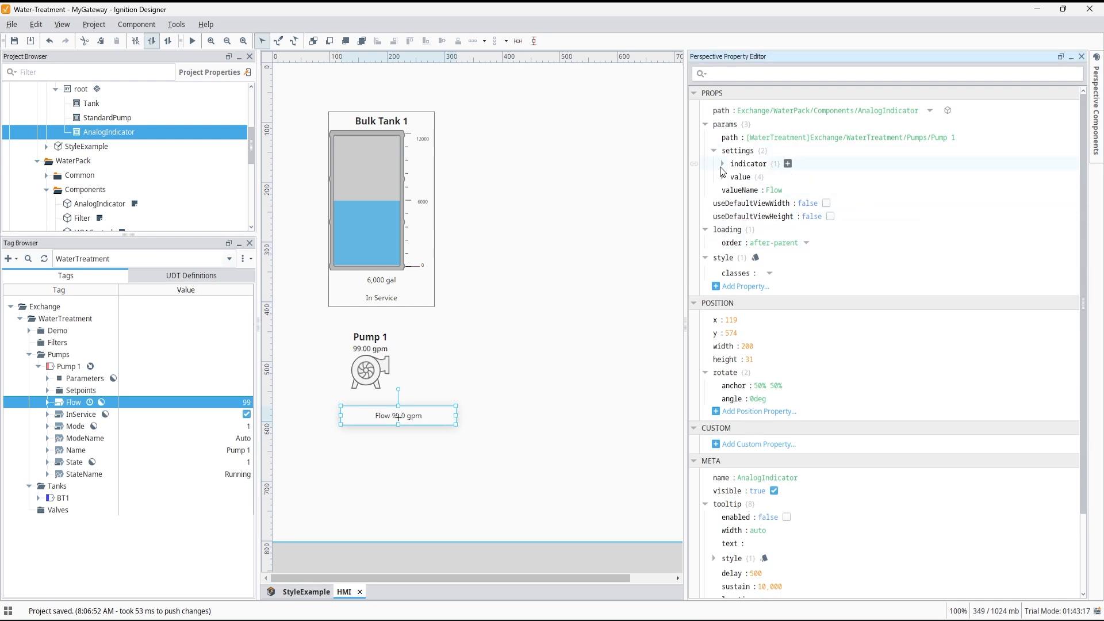
click(722, 177)
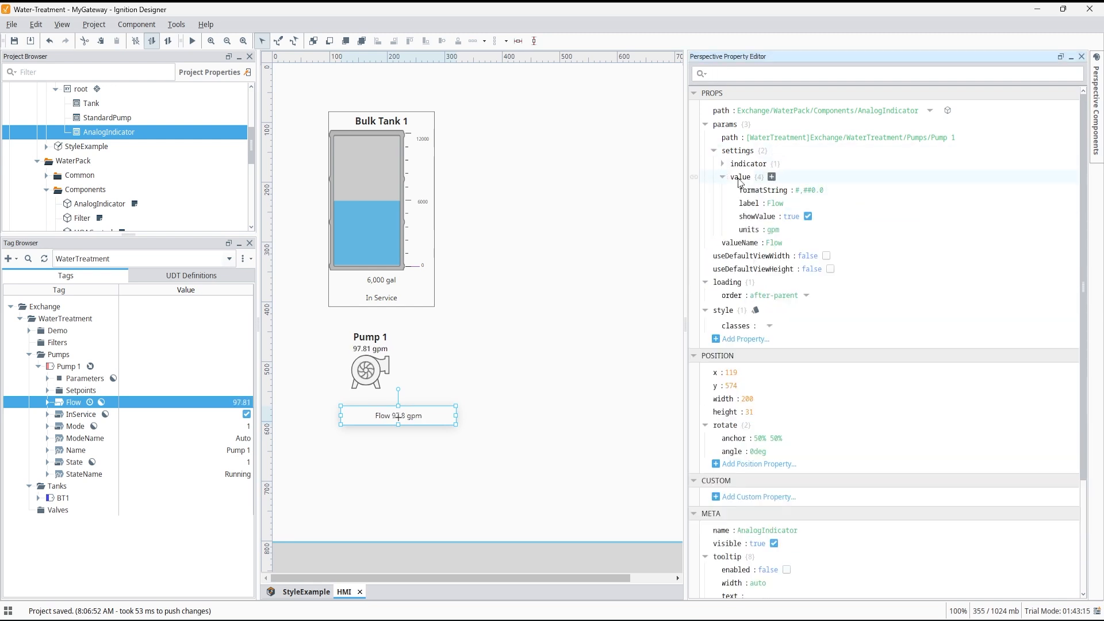
click(808, 217)
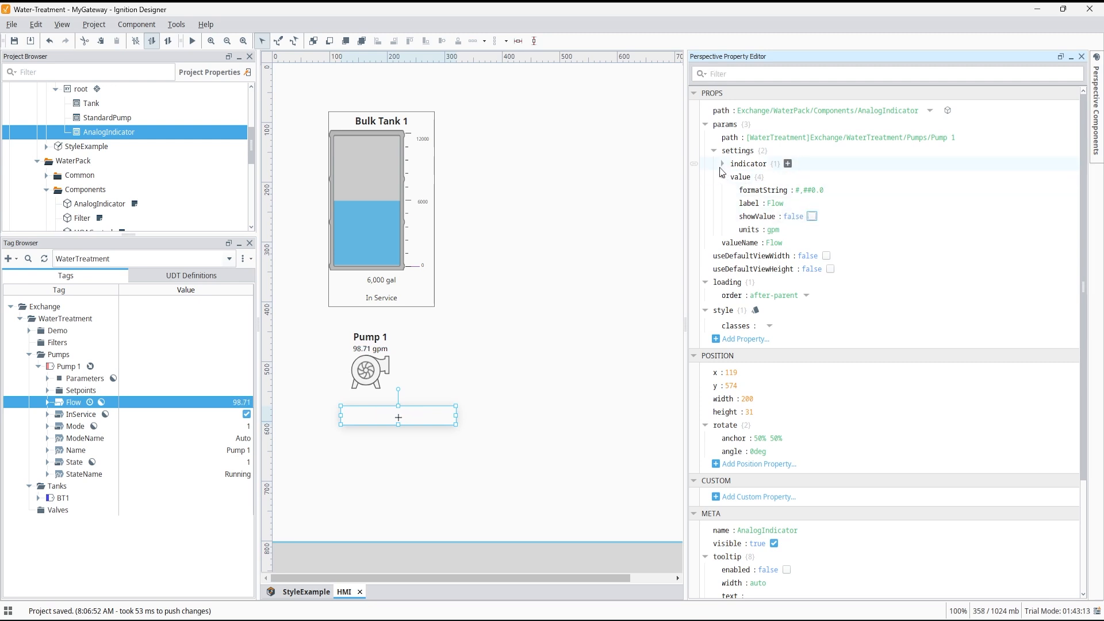
Turn the AnalogIndicator's indicator bar back on.
click(722, 165)
click(848, 177)
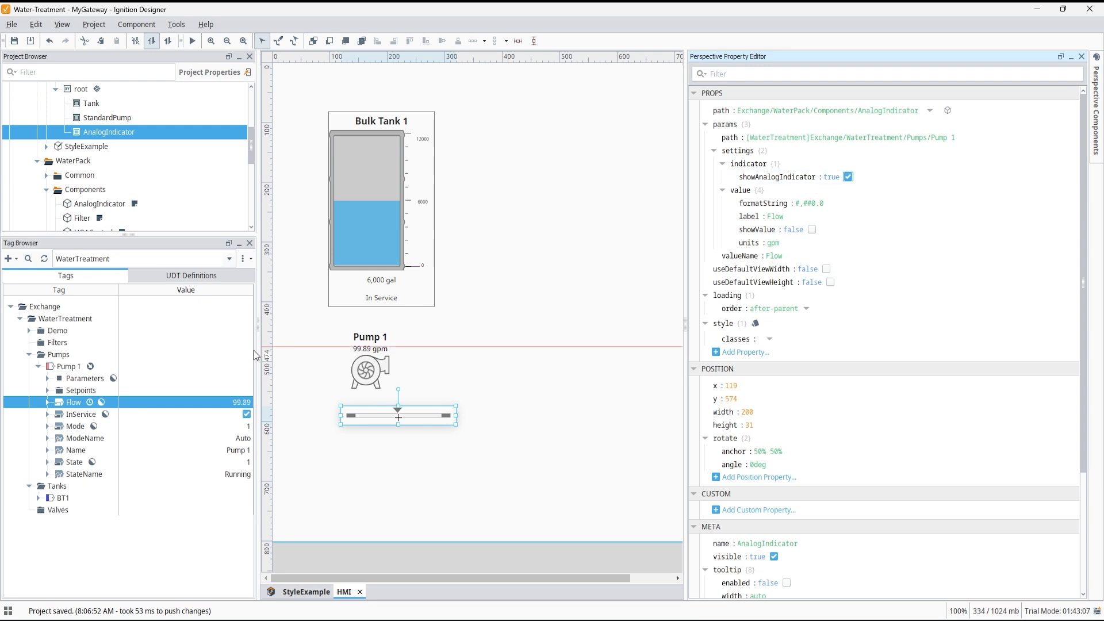
Expand Pump 1's Setpoints, HighFlow and LowFlow tags in the tag browser.
click(47, 390)
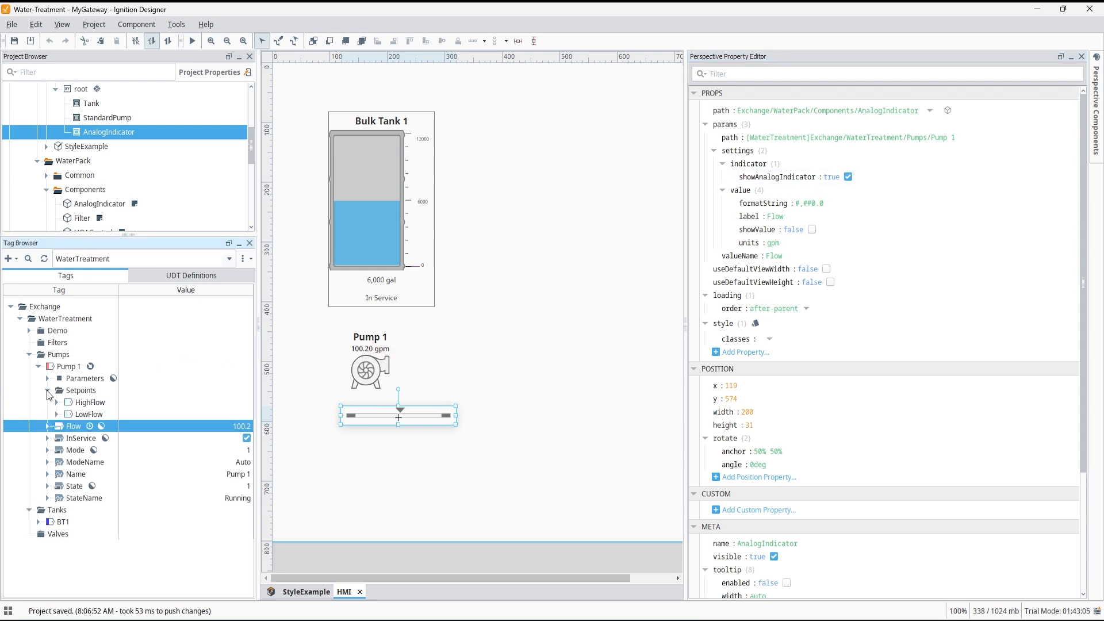
click(57, 402)
click(56, 438)
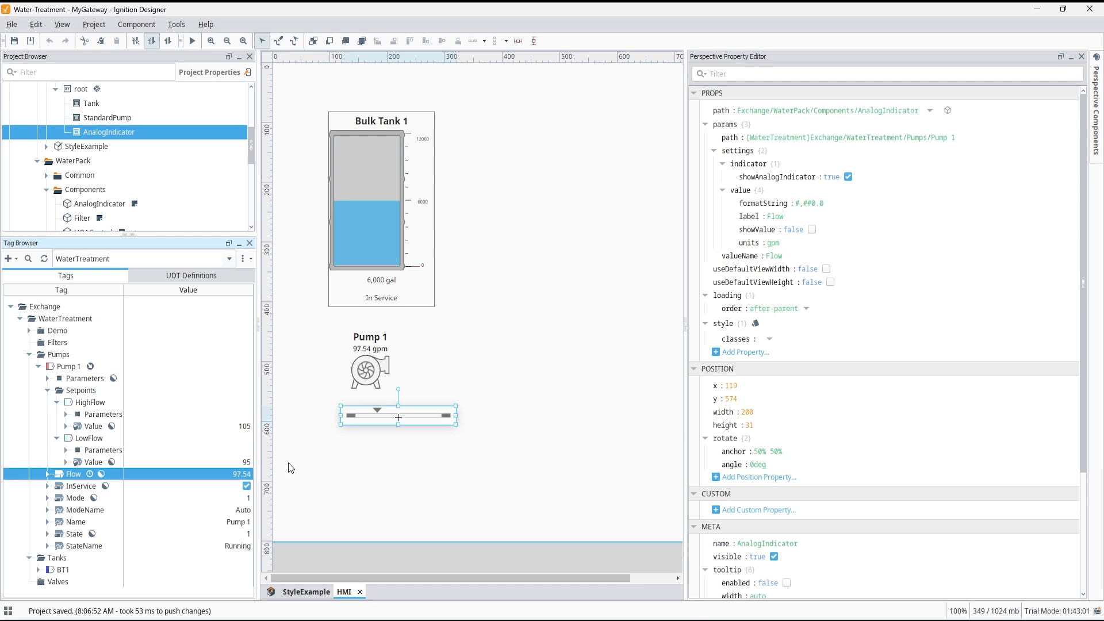
Add a Sparkline component to the view to the right of the Pump 1 indicator.
scroll(168, 199, down, 1)
scroll(168, 200, down, 1)
scroll(108, 179, down, 1)
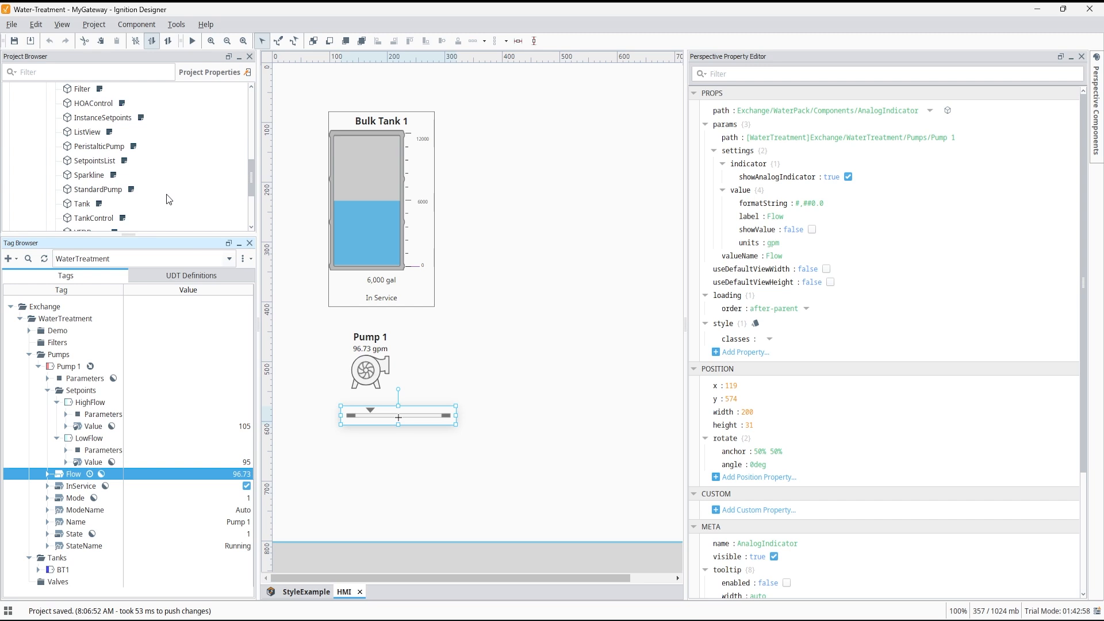
click(107, 179)
scroll(80, 179, down, 1)
drag(434, 333, 461, 333)
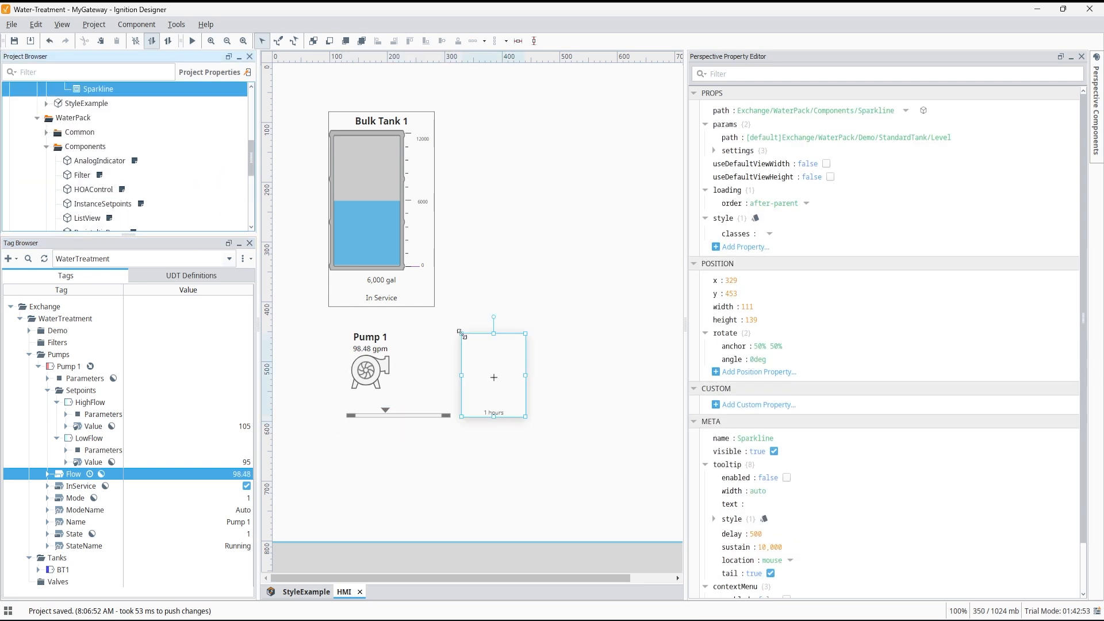
Set the Sparkline's path parameter to Pump 1's Flow tag path.
click(835, 138)
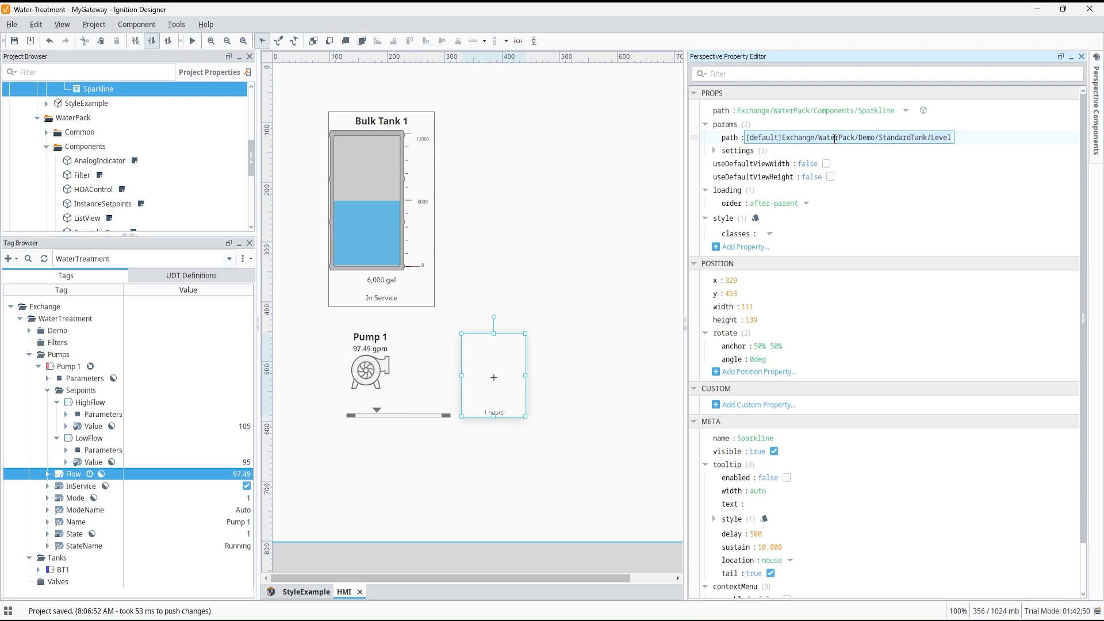
text([WaterTreatment]Exchange/WaterTreatment/Pumps/Pump 1)
text(/Flow)
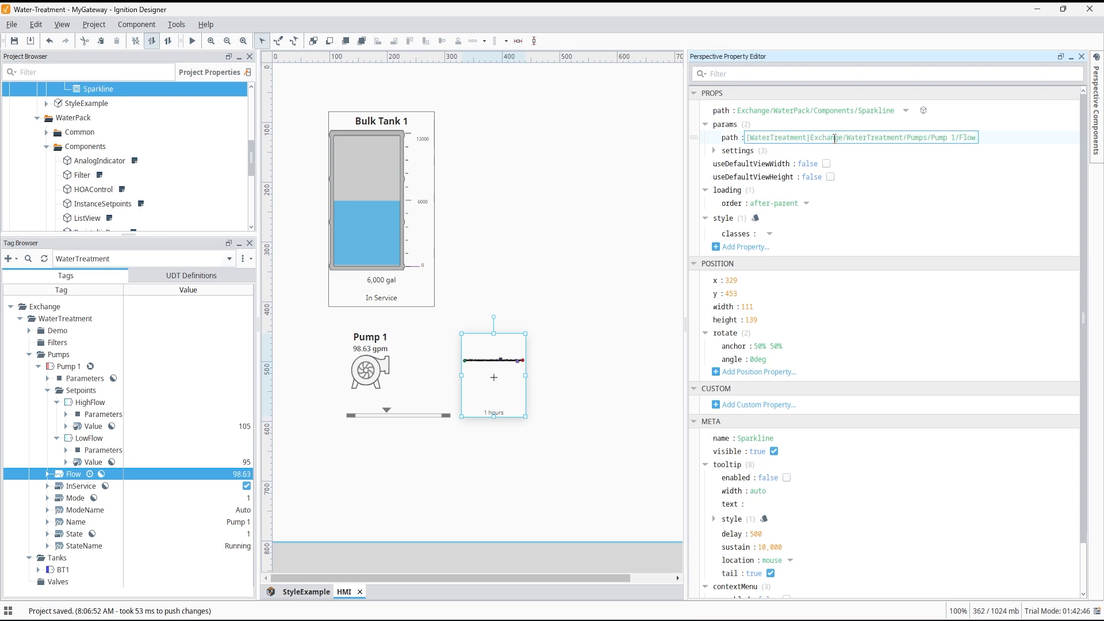
Set the Sparkline settings to 2 hours, rangeLow 95 and rangeHigh 110.
click(714, 151)
click(779, 163)
text(2)
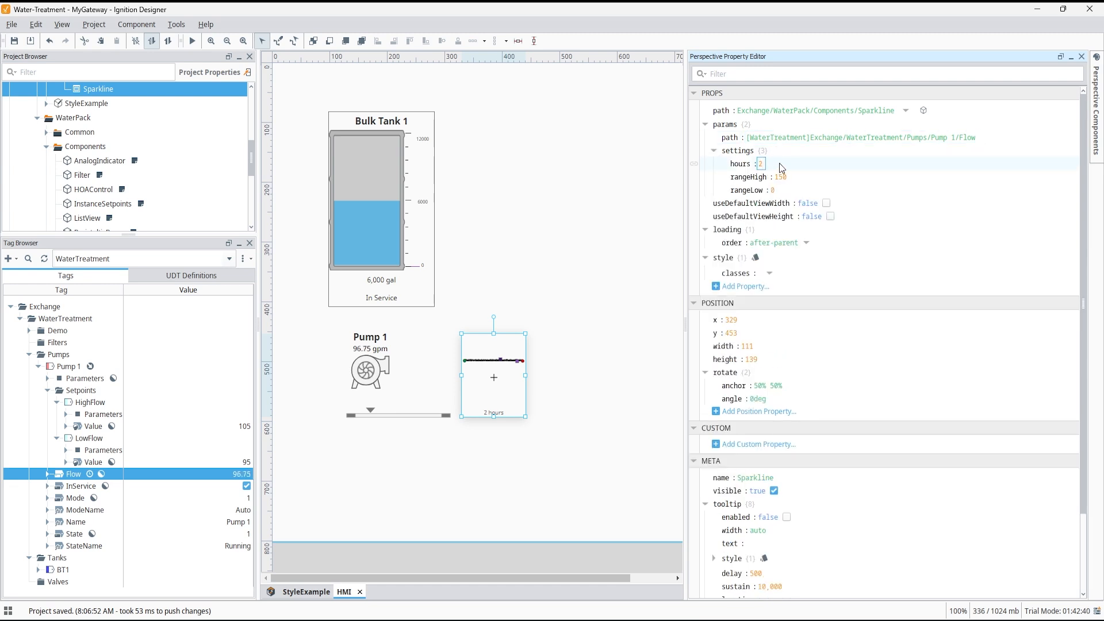
click(776, 191)
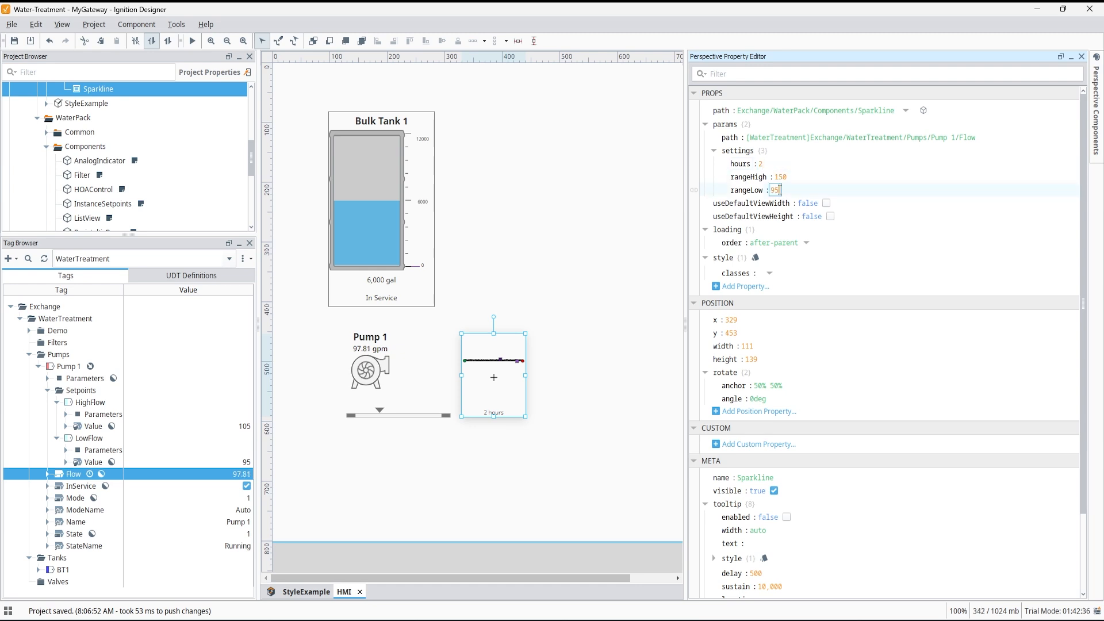
click(780, 177)
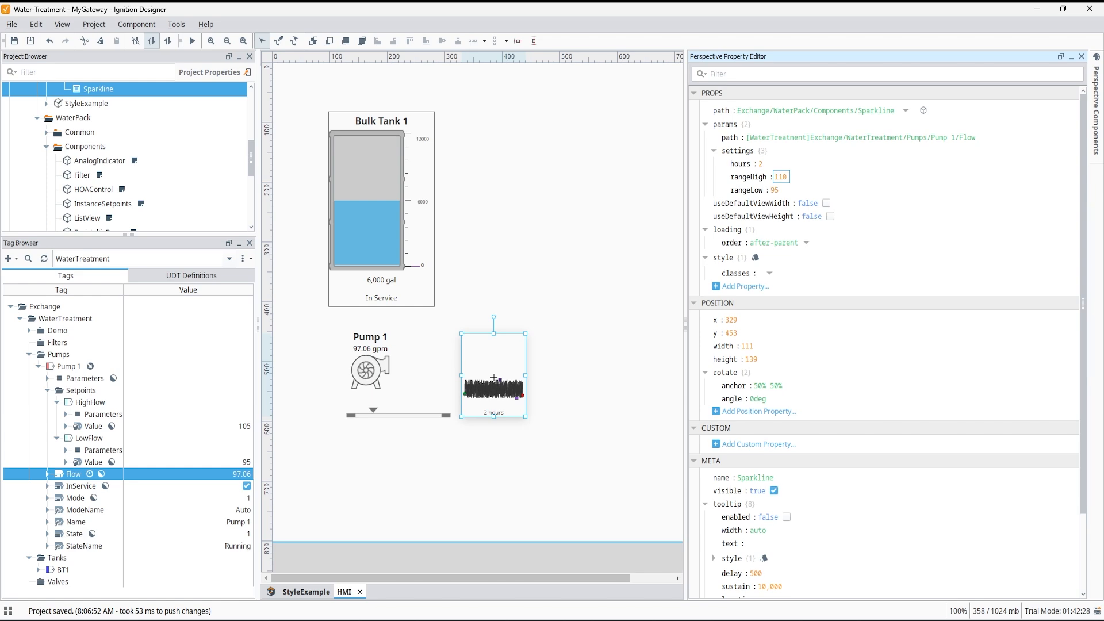
Switch to the water-industry-pack Designer and add a ListView to the Dashboard view, stretching it to fill the container.
key(alt+Tab)
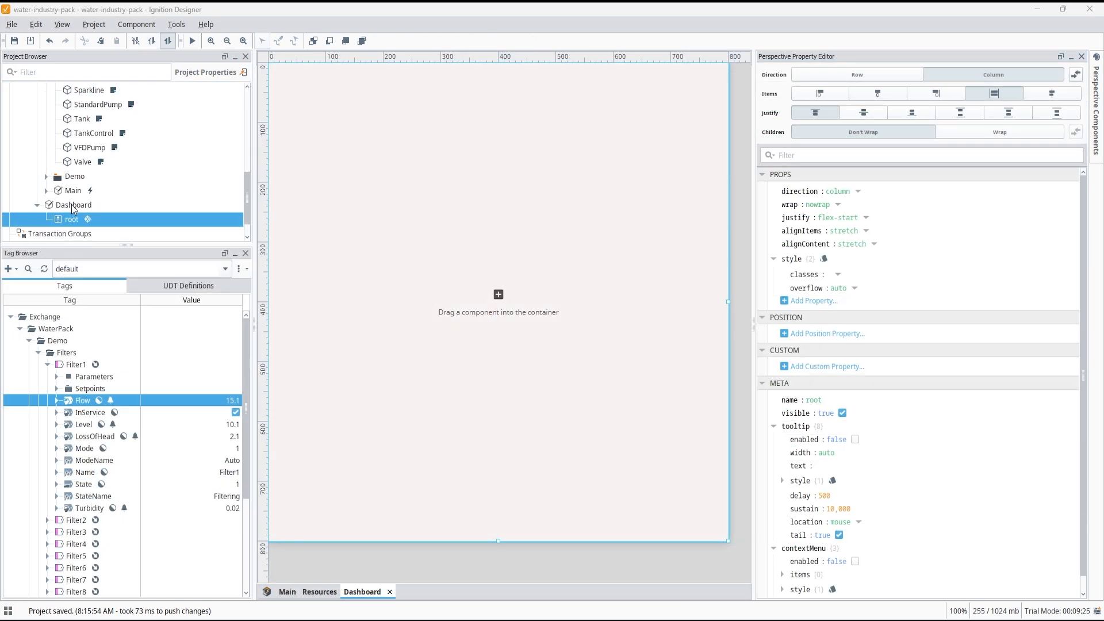
click(73, 205)
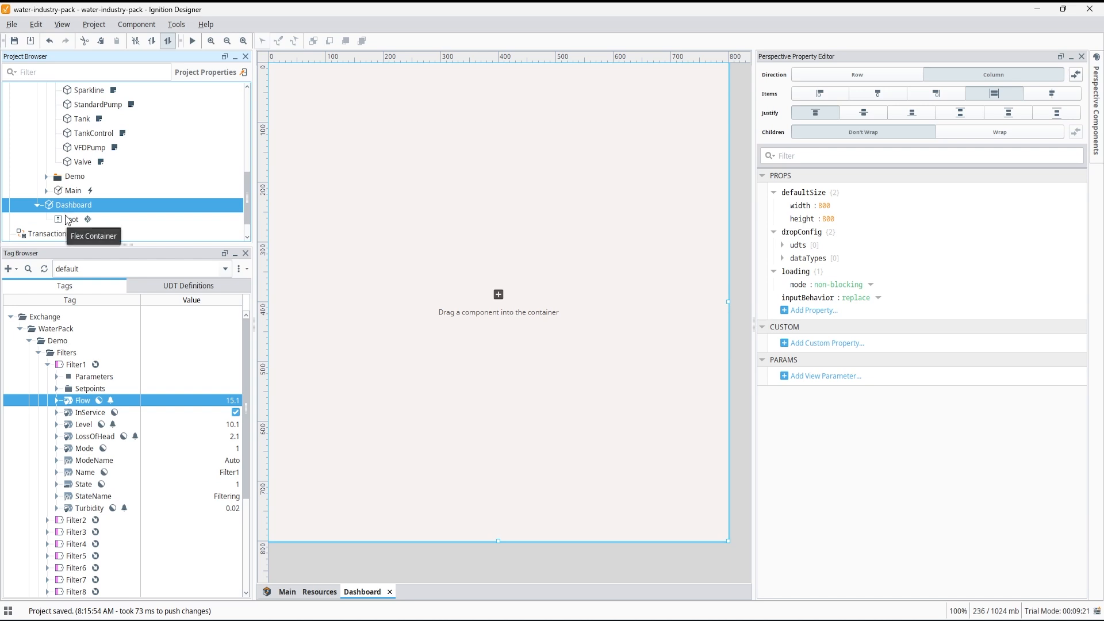
click(71, 366)
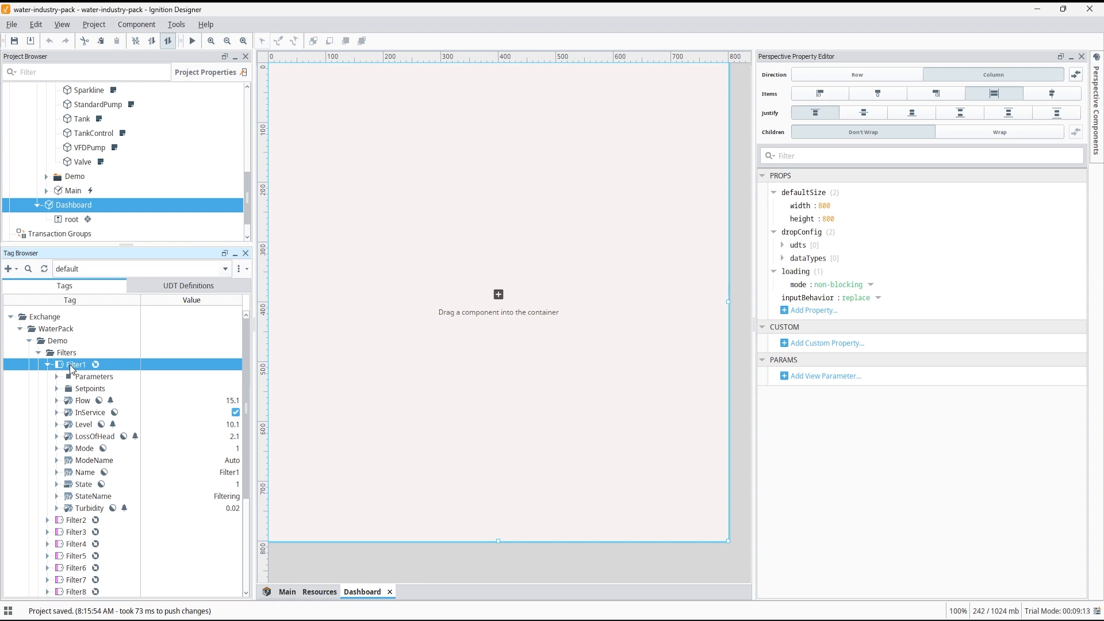
scroll(95, 189, up, 1)
drag(76, 90, 322, 88)
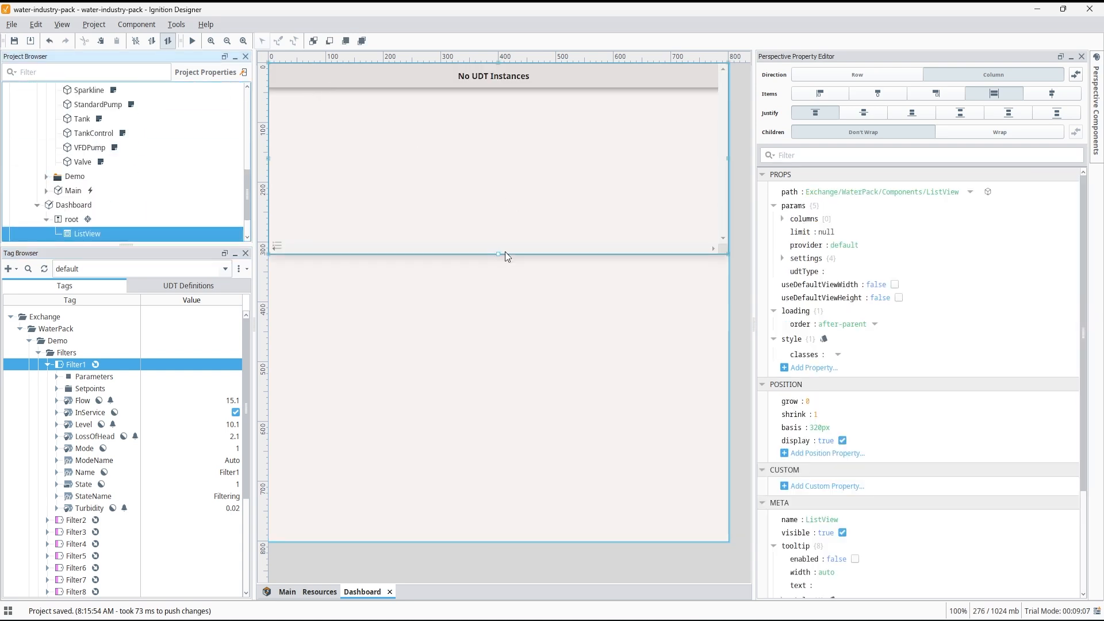
drag(501, 259, 520, 553)
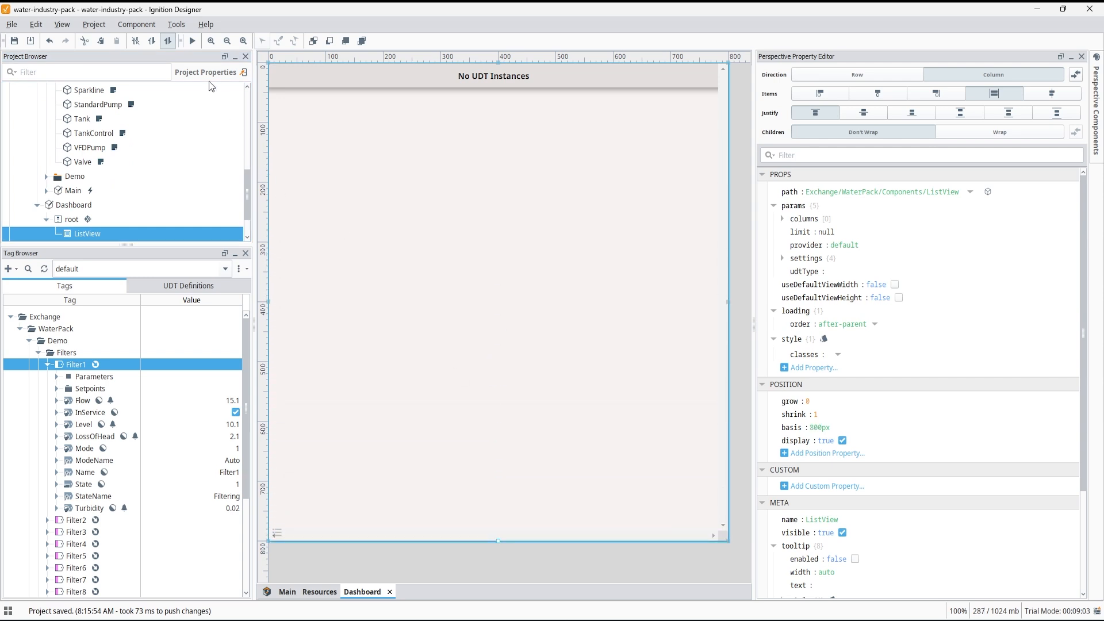
In preview mode, open the List View Settings and set the UDT Type to StandardFilter.
click(194, 43)
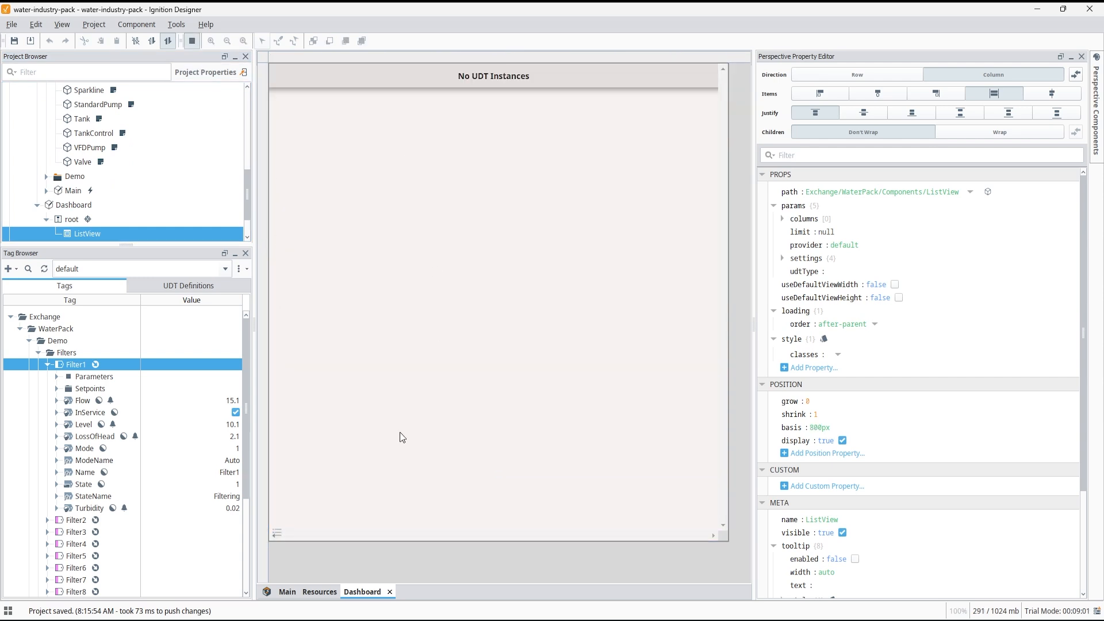
click(278, 533)
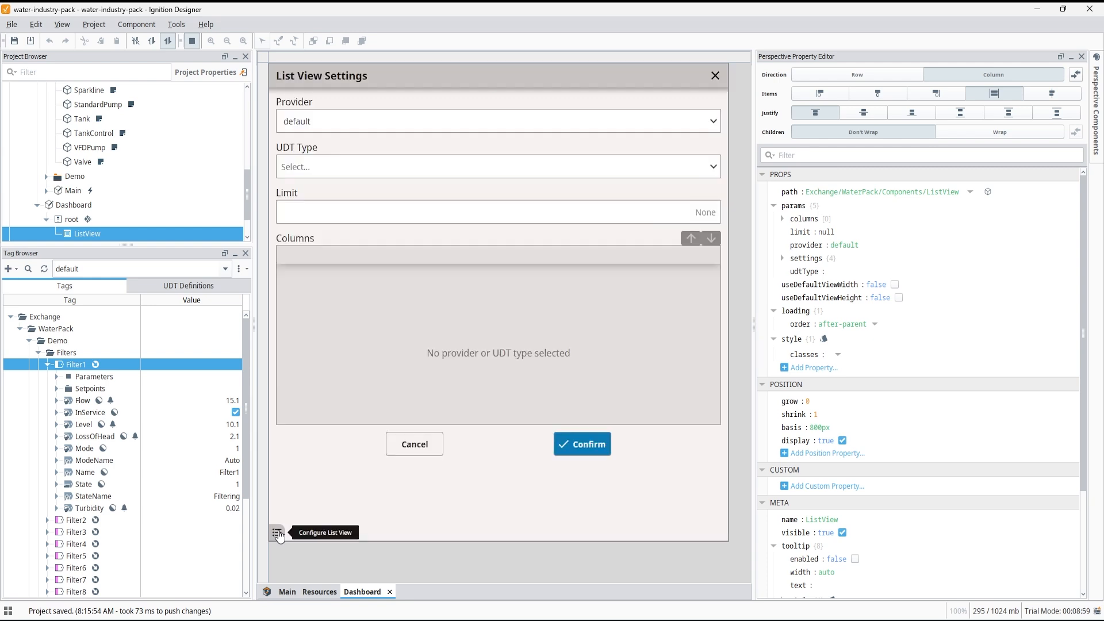
click(407, 167)
click(401, 195)
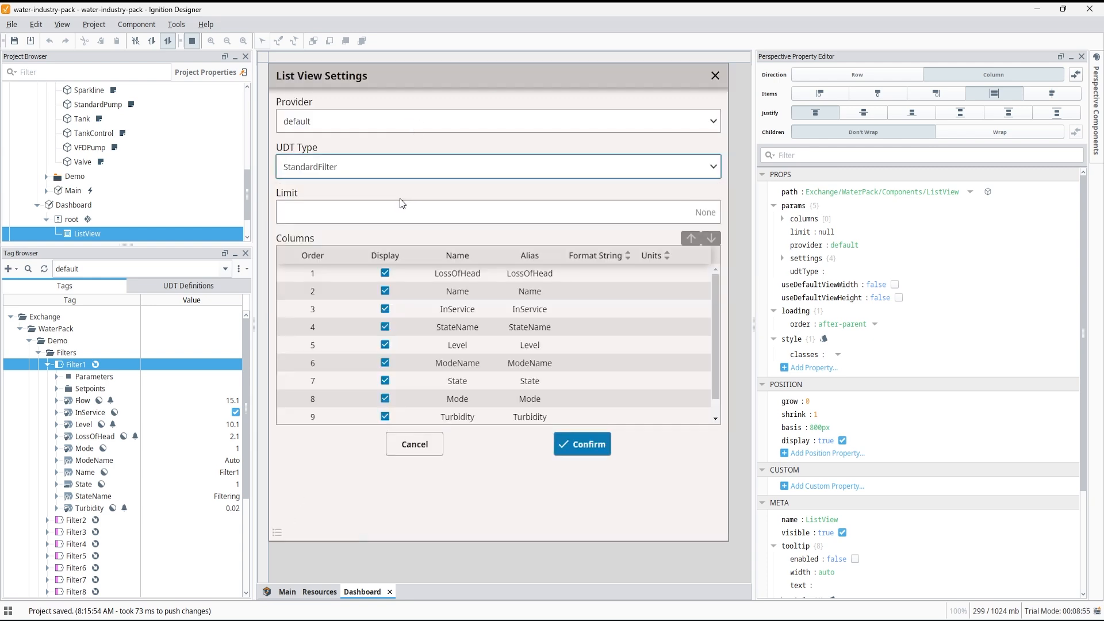
click(433, 278)
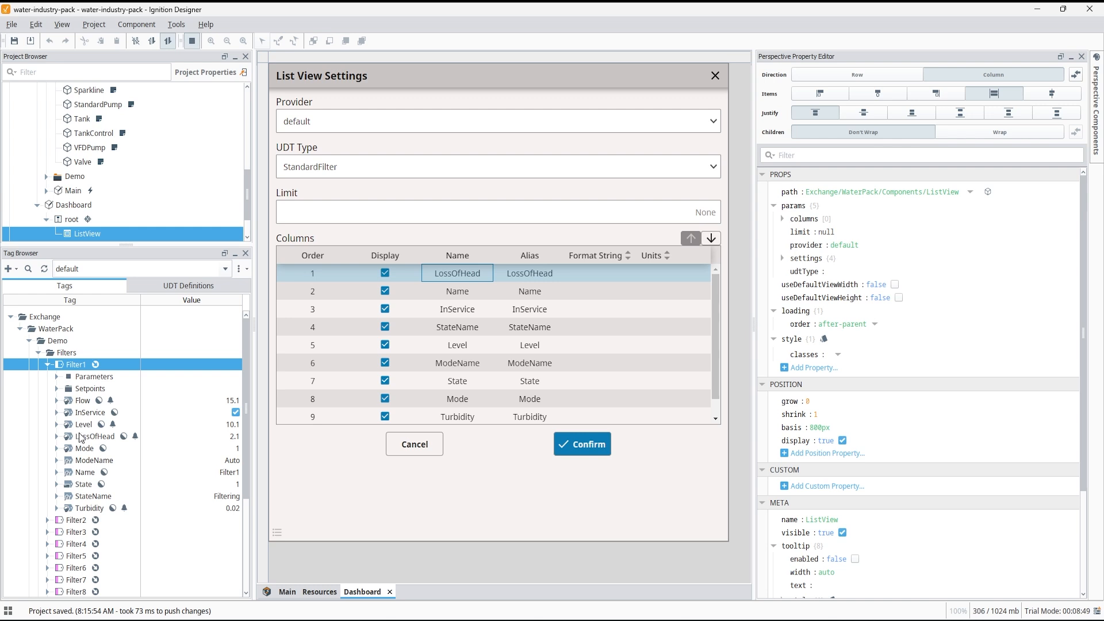
click(585, 449)
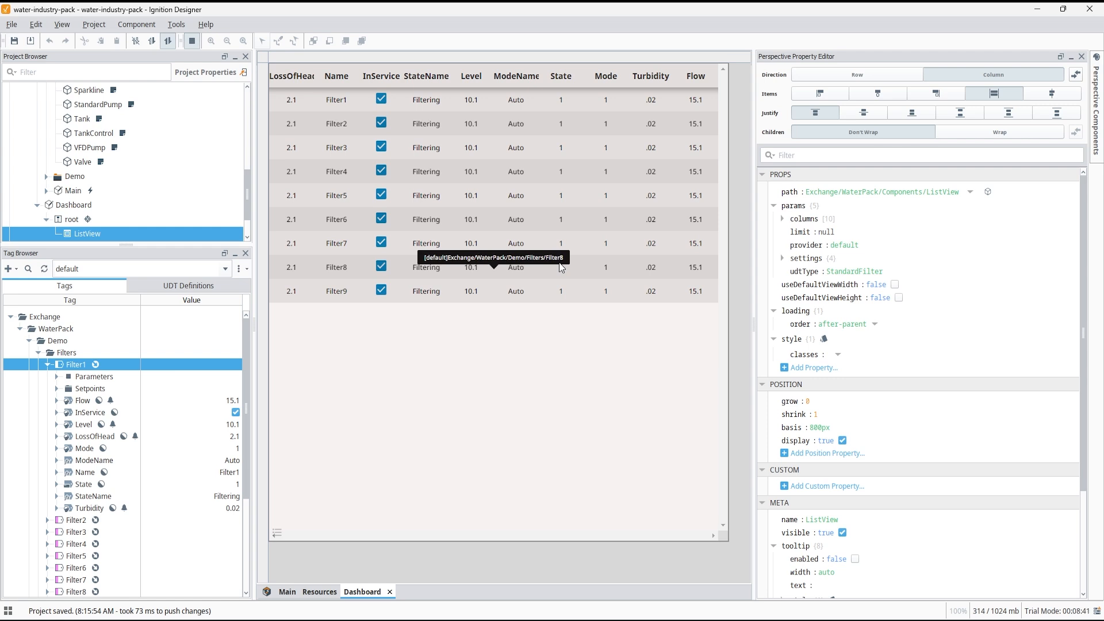
Reopen the List View Settings and hide the State and Mode columns.
click(278, 536)
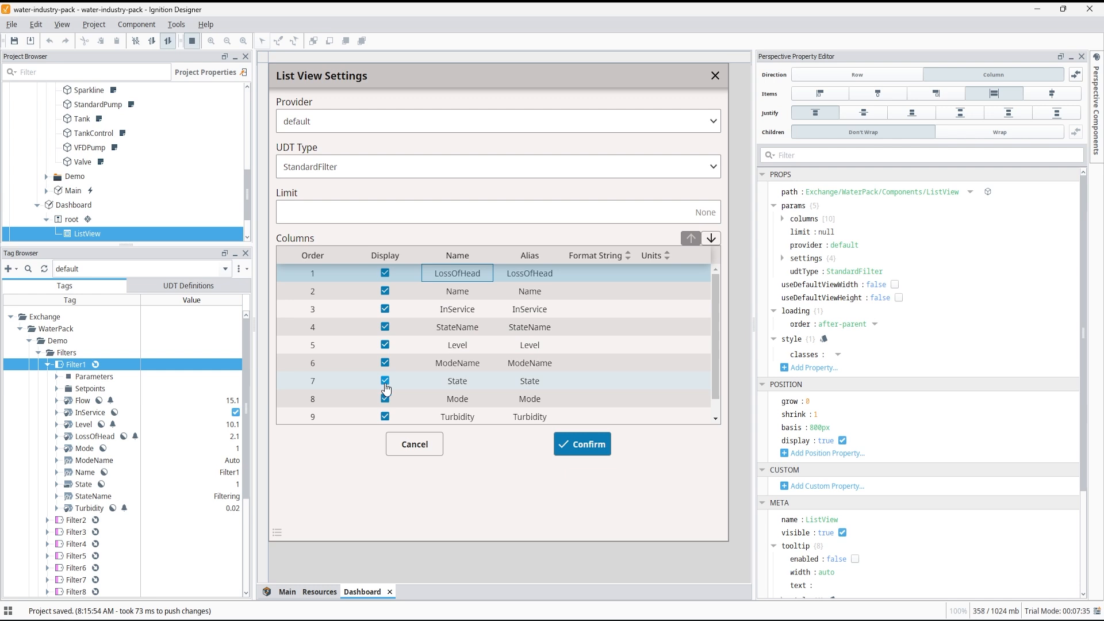
click(385, 385)
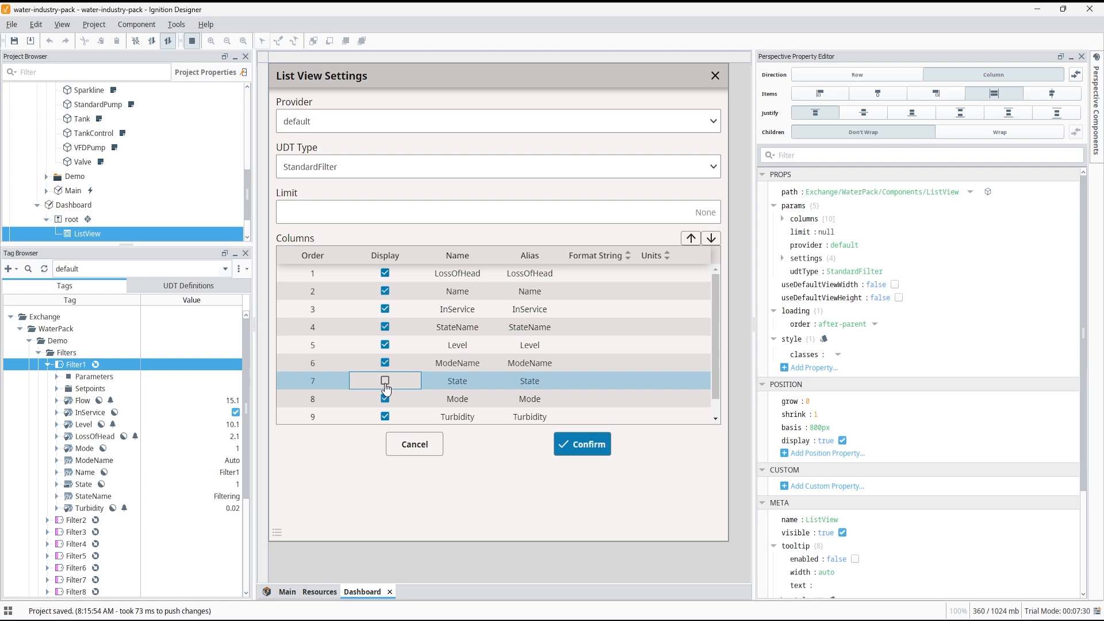
click(384, 405)
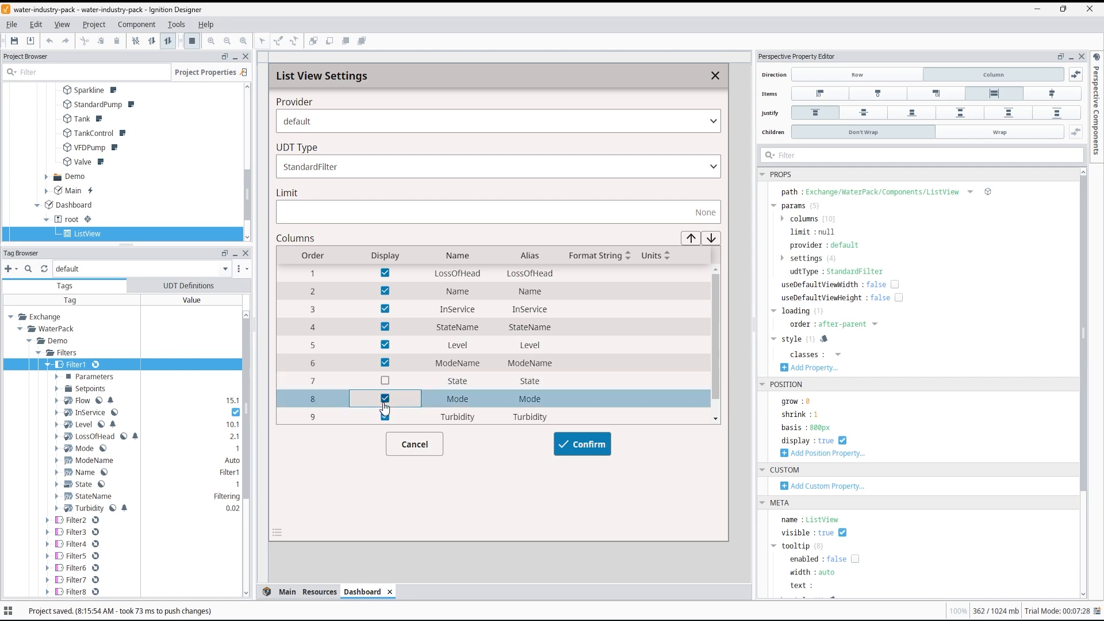
Set the StateName column's alias to State.
click(547, 327)
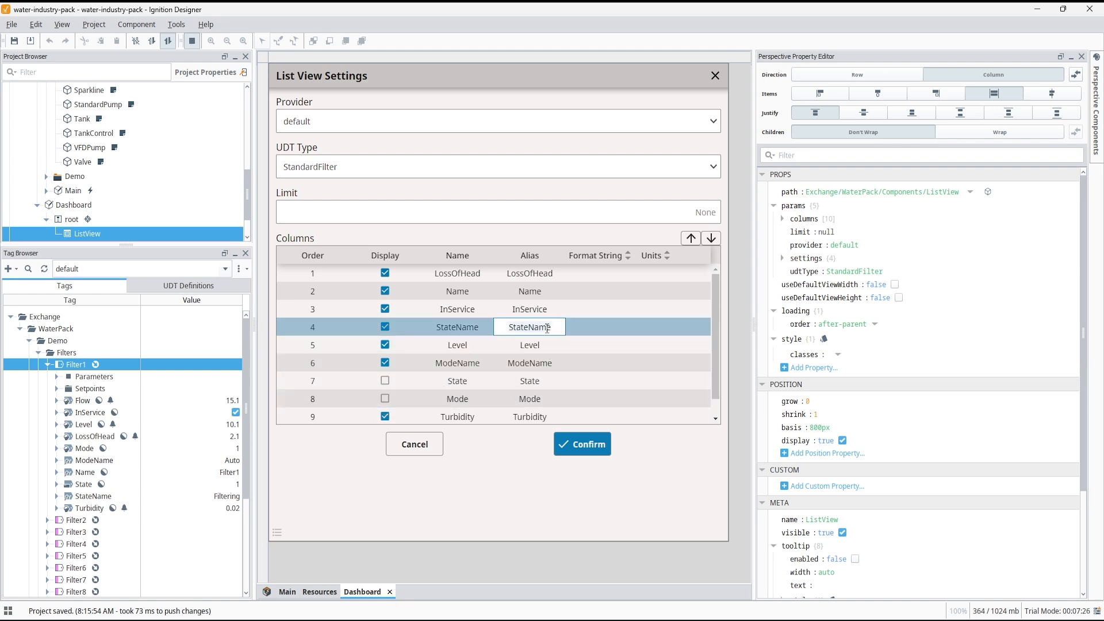
click(529, 328)
key(Delete)
key(Delete)
key(Delete)
key(Delete)
key(Return)
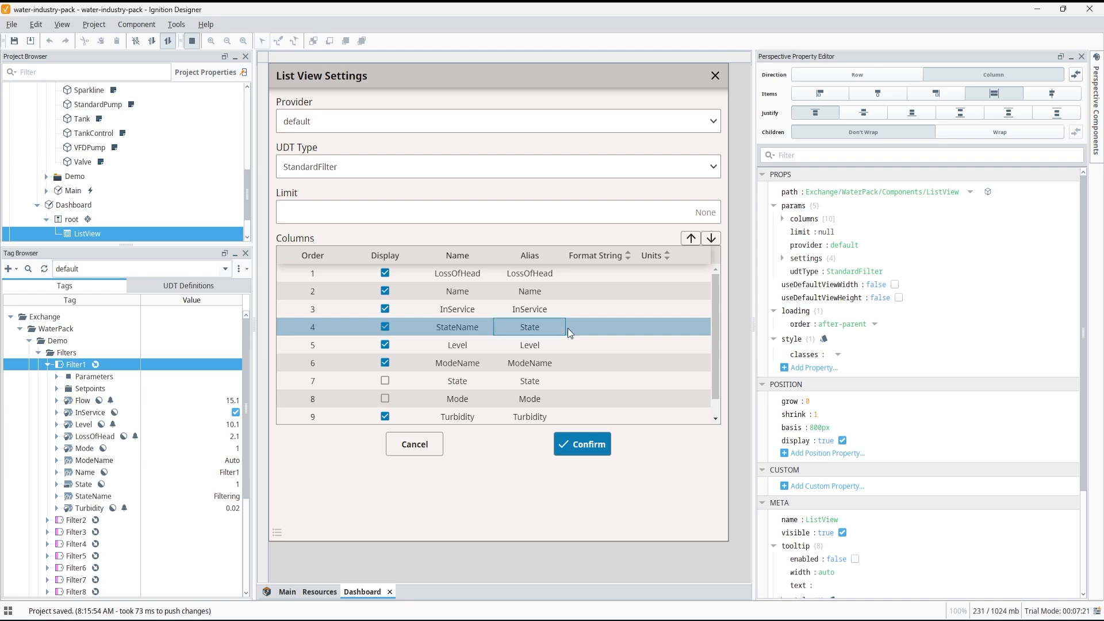
Set the ModeName column's alias to Mode and move the Name column to the first position.
click(558, 357)
click(537, 362)
key(Delete)
key(Delete)
key(Delete)
key(Delete)
key(Return)
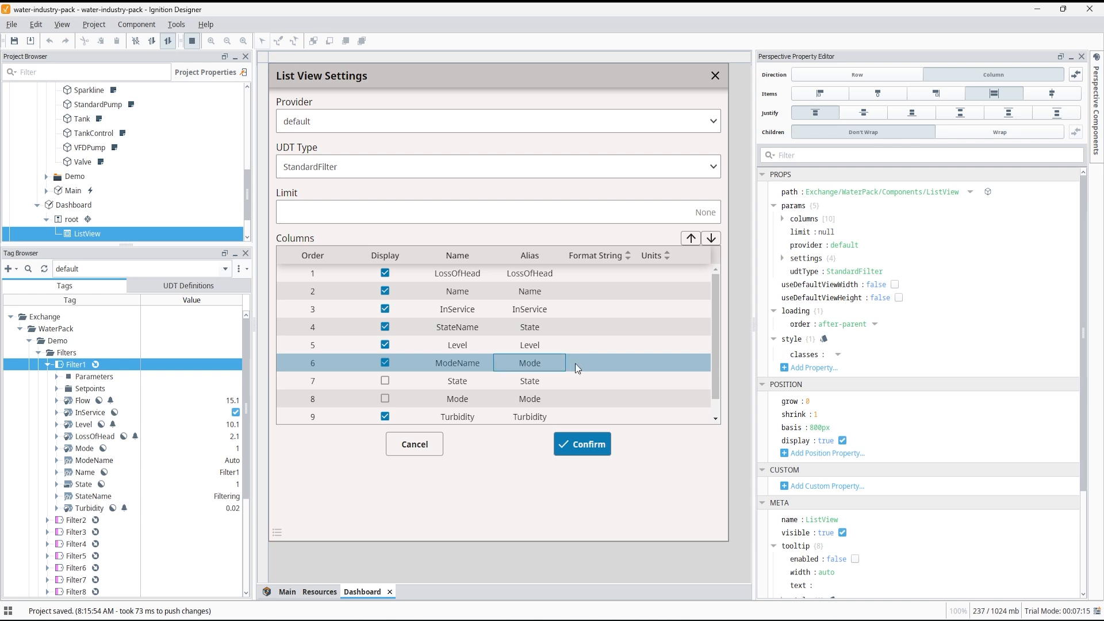
click(489, 294)
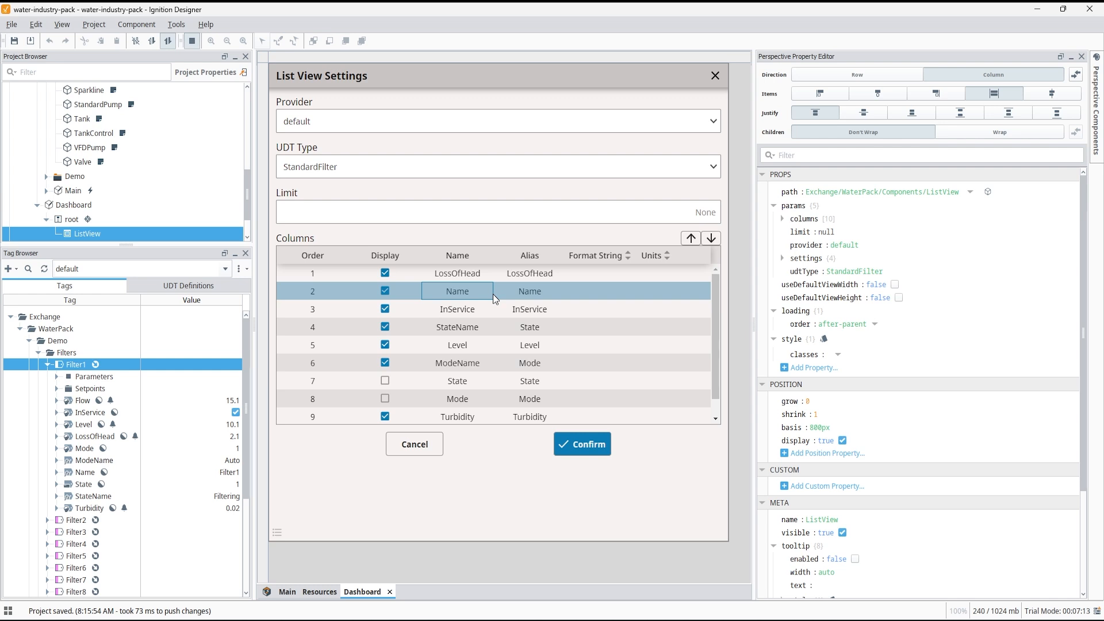
click(691, 238)
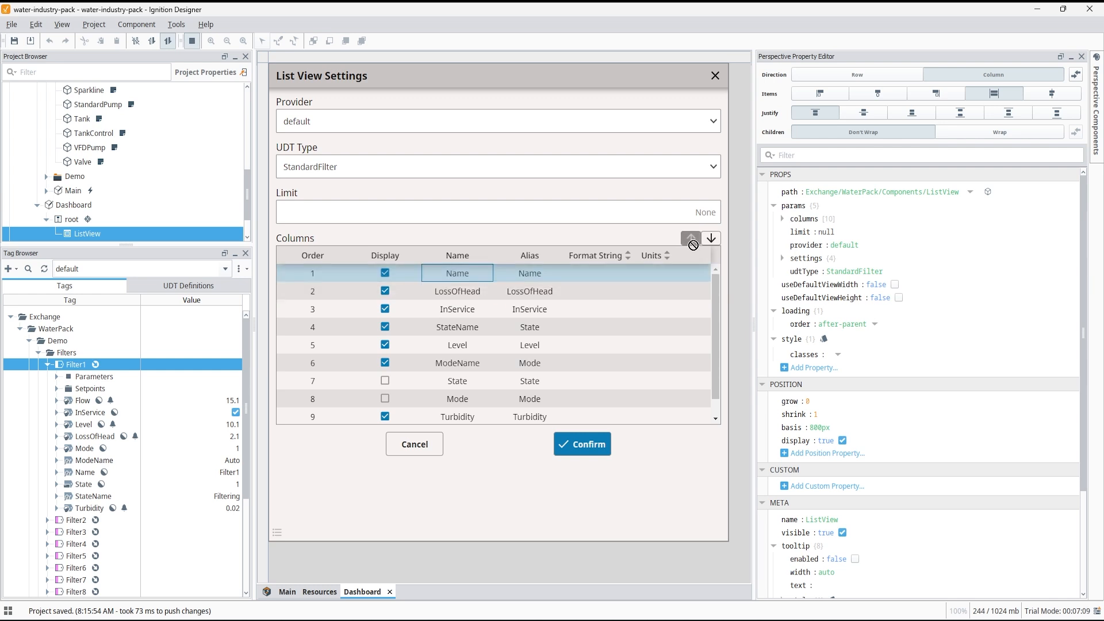
Set the Level column's format string to #.00 and its units to in.
double_click(583, 347)
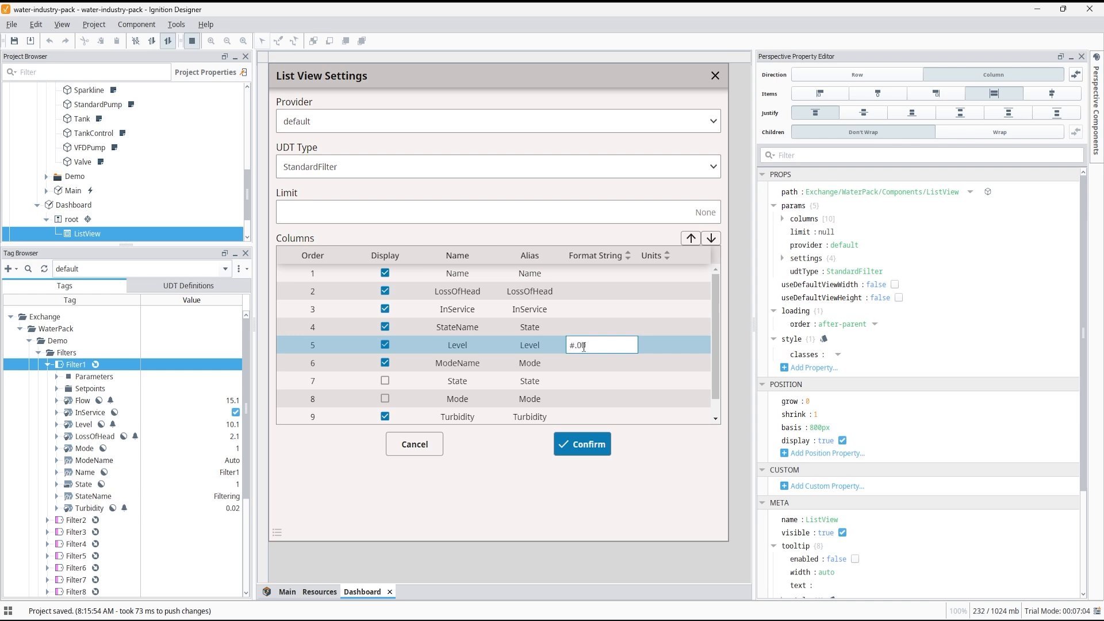
click(650, 343)
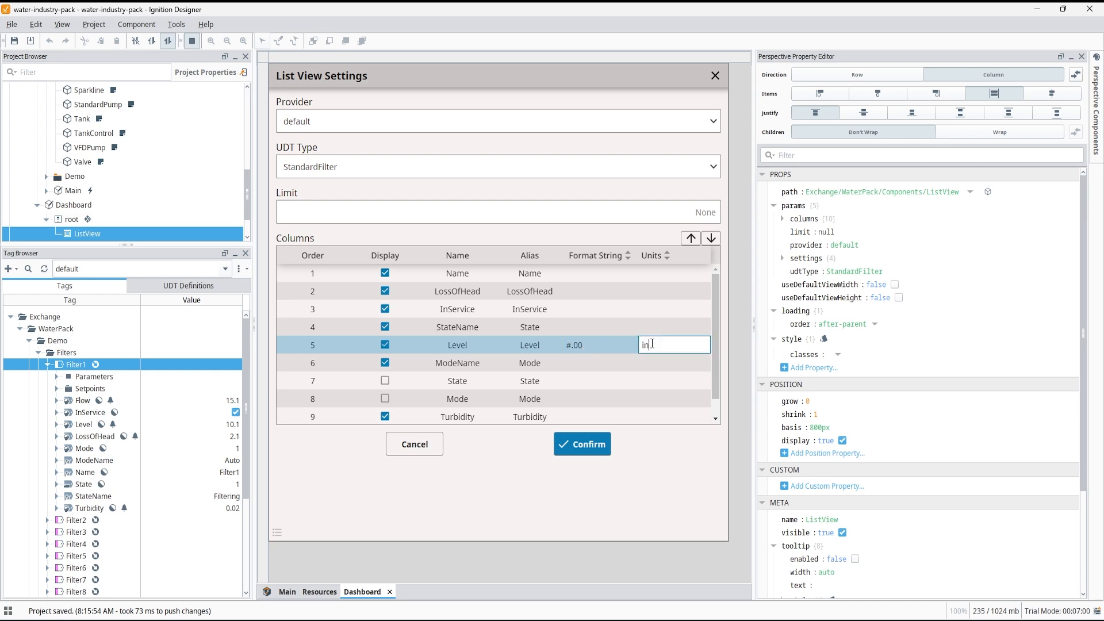
Move the LossOfHead column down to position 7 and confirm the list view settings.
click(571, 291)
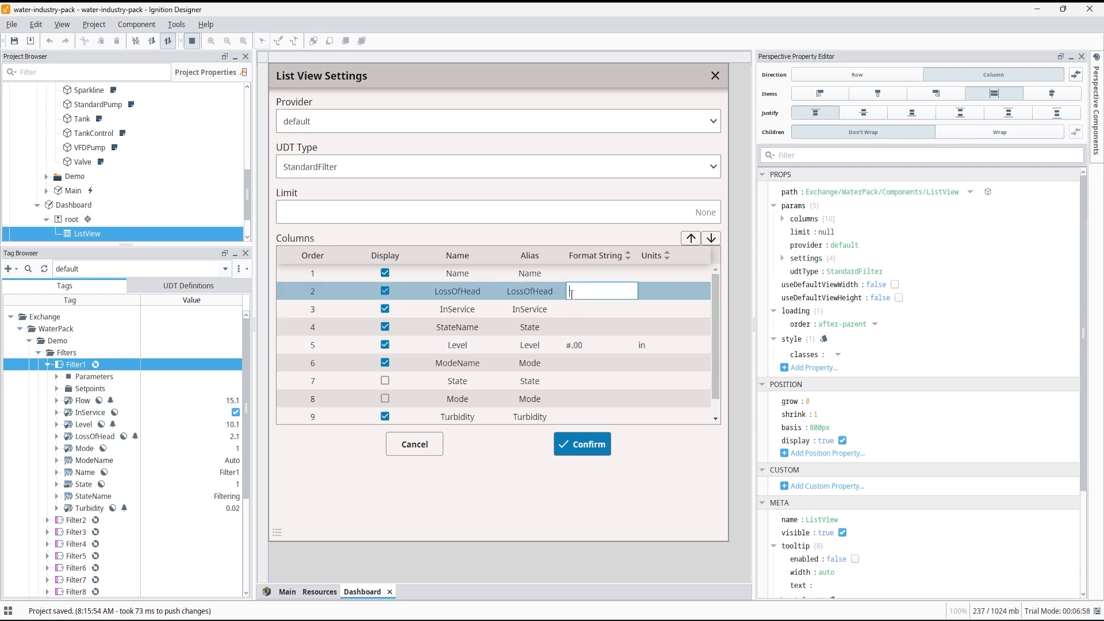
click(711, 239)
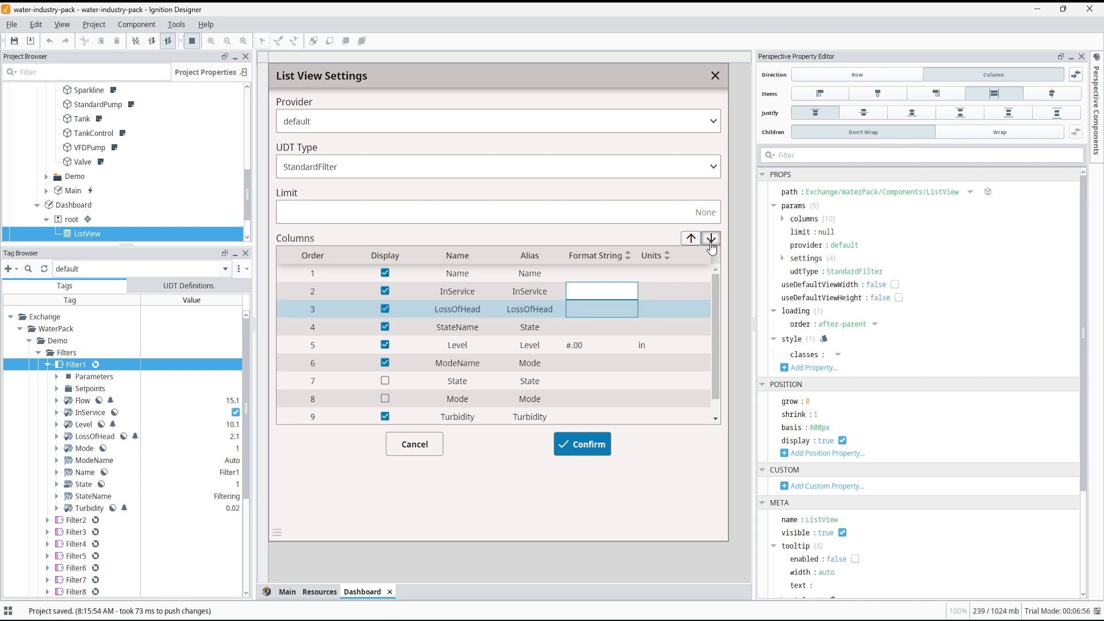
click(712, 239)
click(711, 240)
click(711, 239)
click(711, 240)
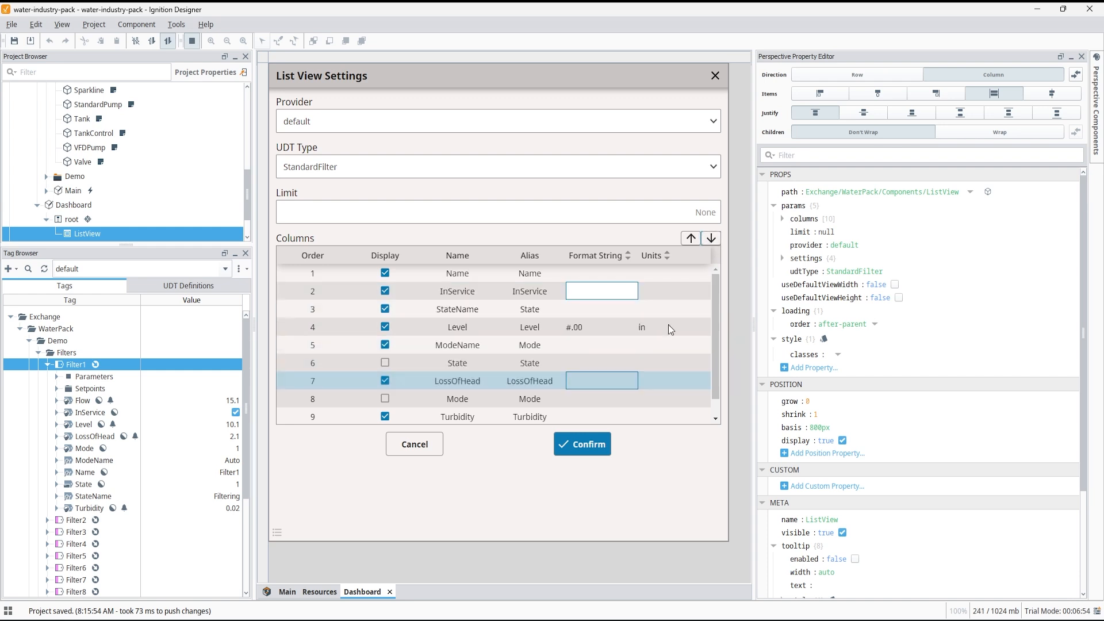
click(594, 448)
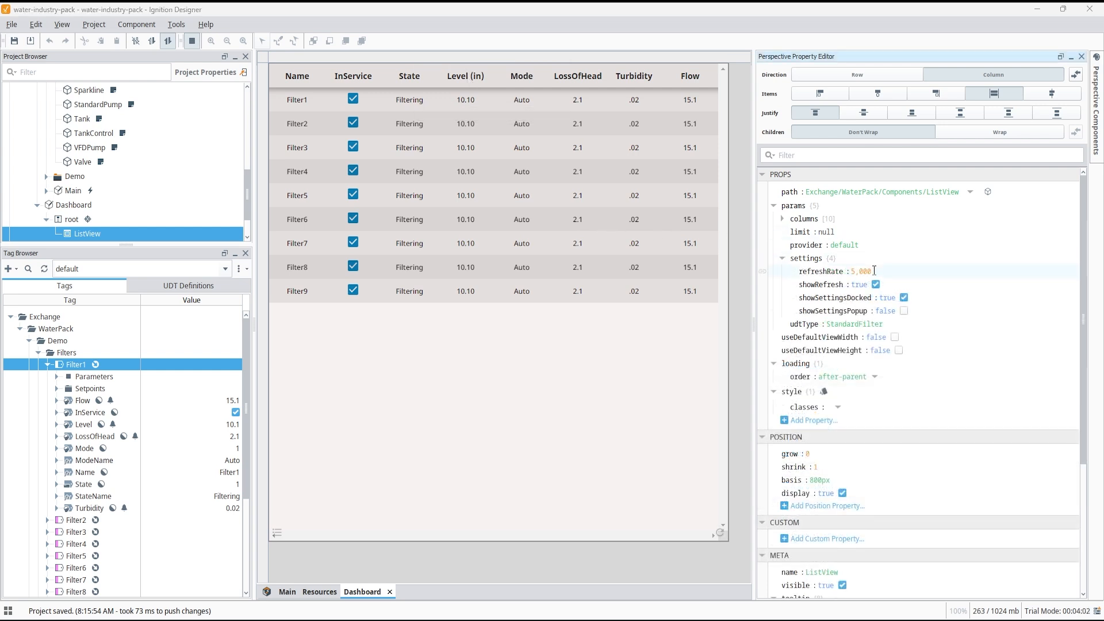
Set the ListView's refreshRate to 10000.
click(874, 271)
text(10)
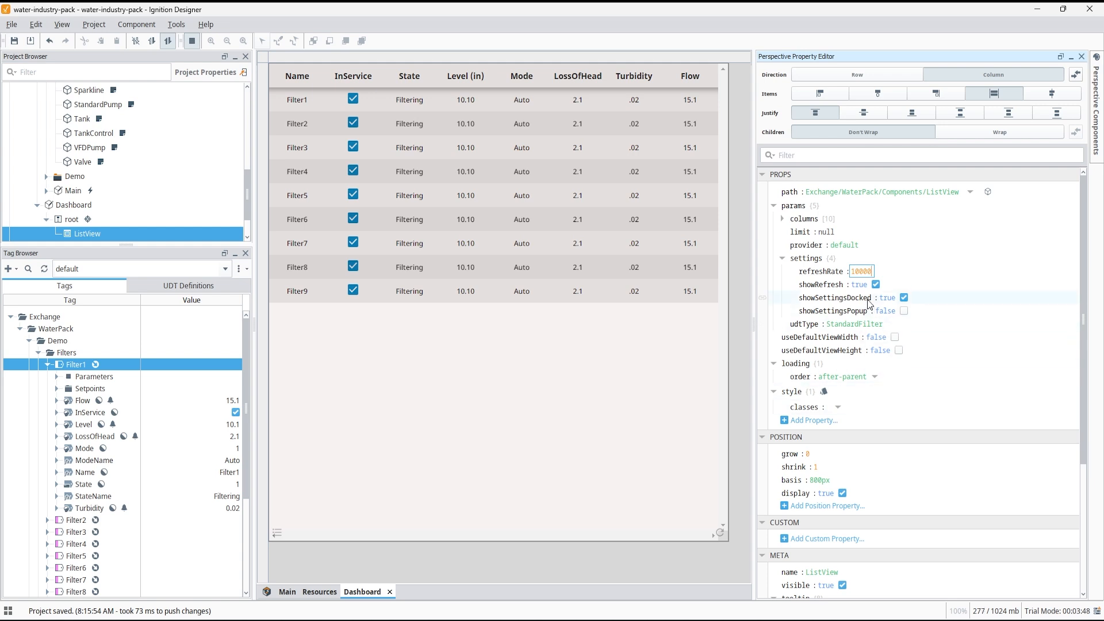
click(905, 298)
click(907, 298)
click(277, 532)
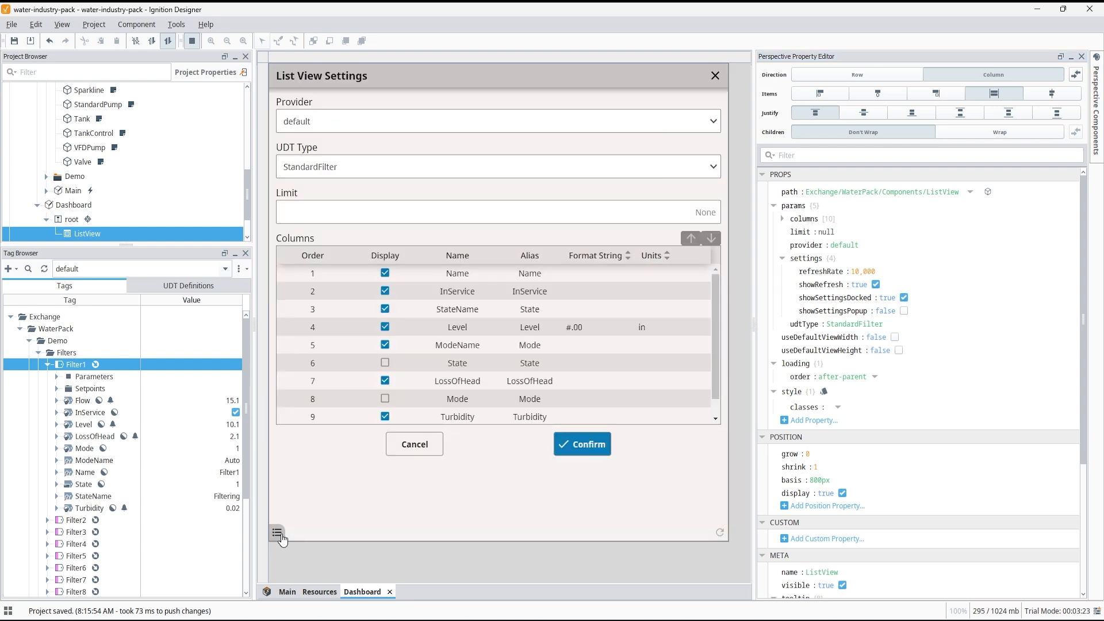
click(281, 536)
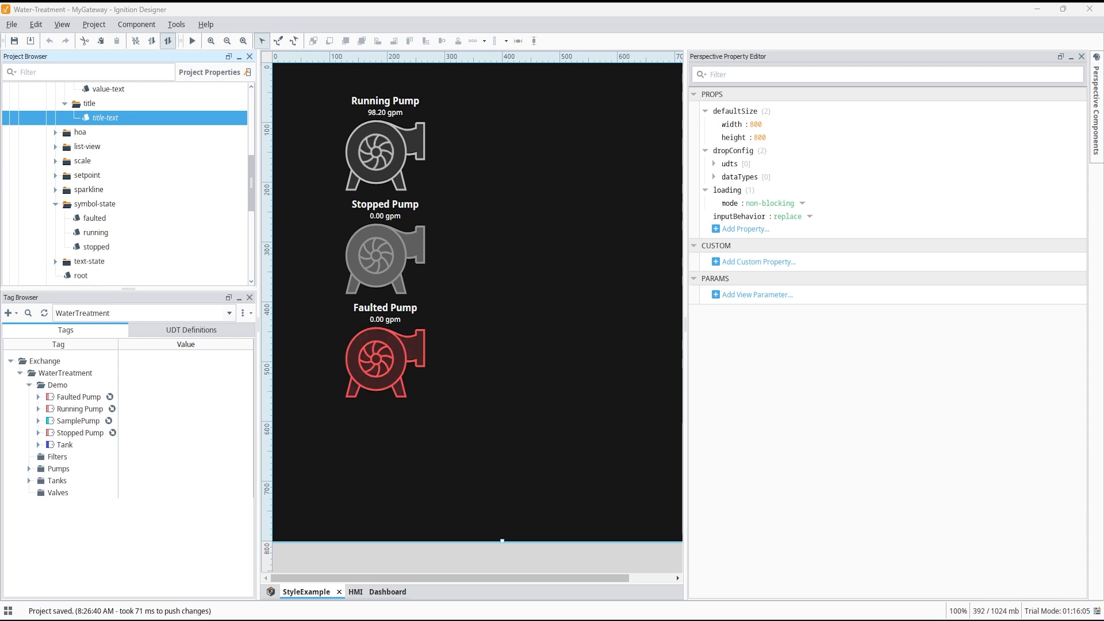
Switch the session theme to light.
click(270, 592)
click(766, 136)
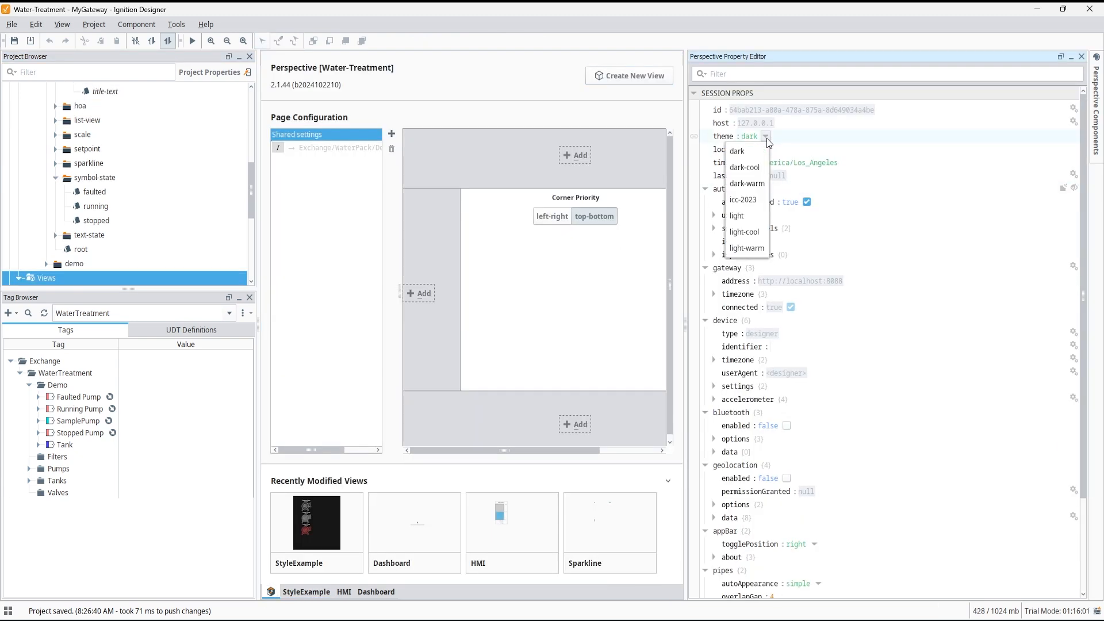
click(758, 216)
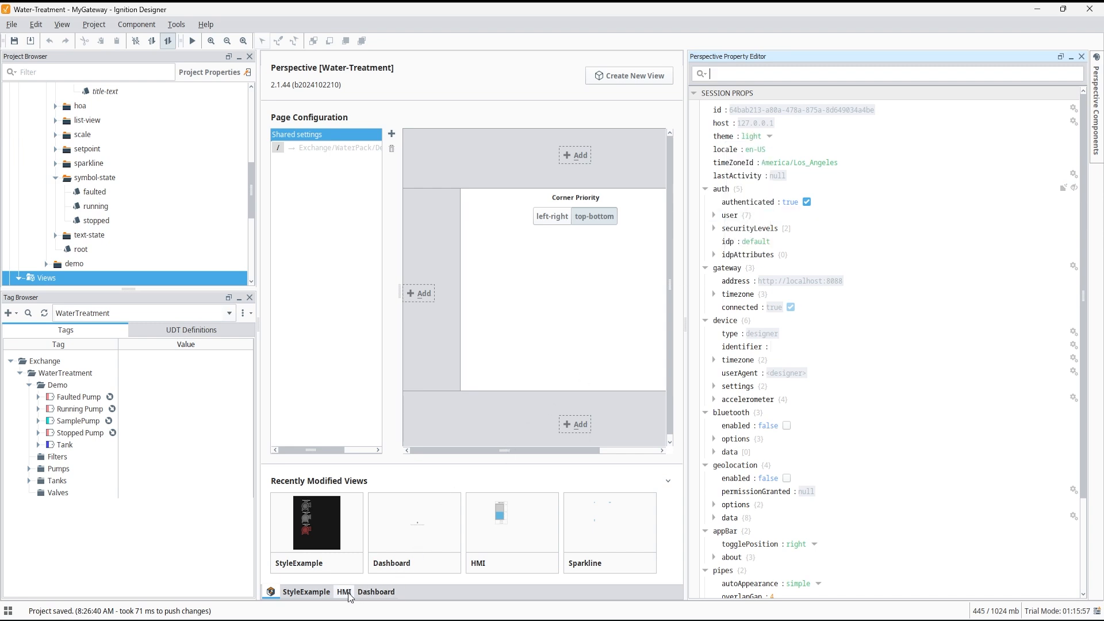
Edit the title-text style class to use a 20px font size and #0000FF text colour.
click(320, 595)
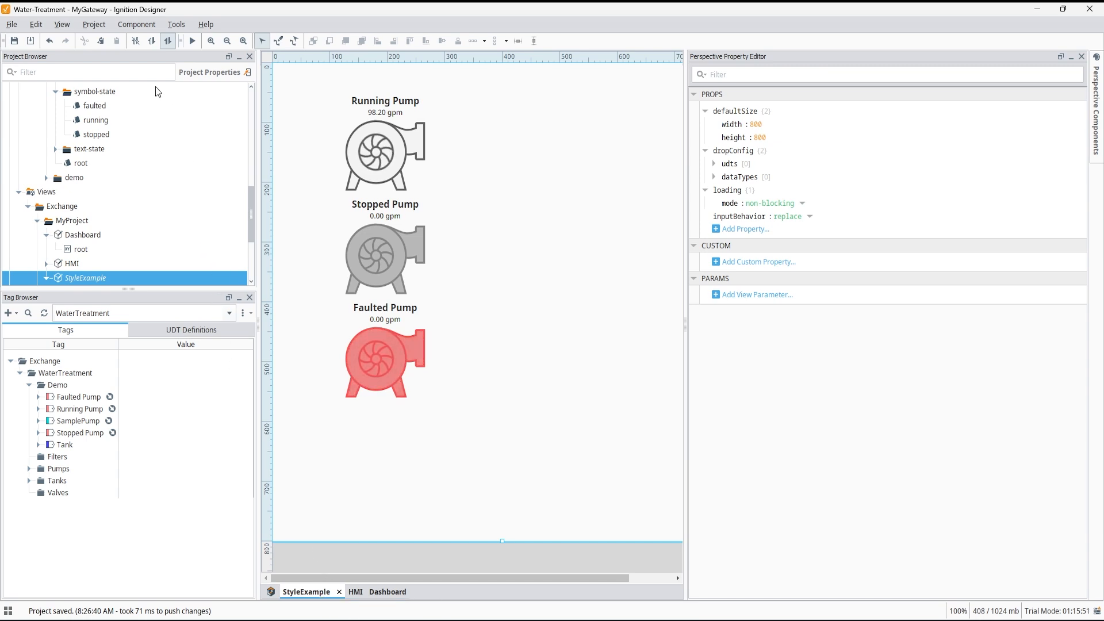
scroll(137, 140, up, 4)
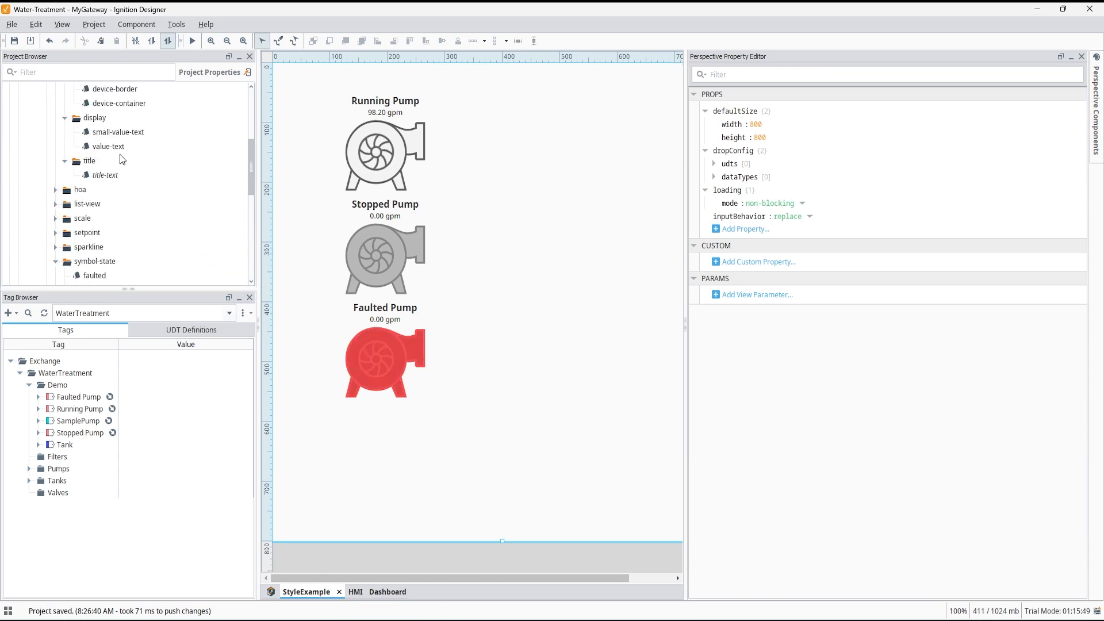
double_click(117, 175)
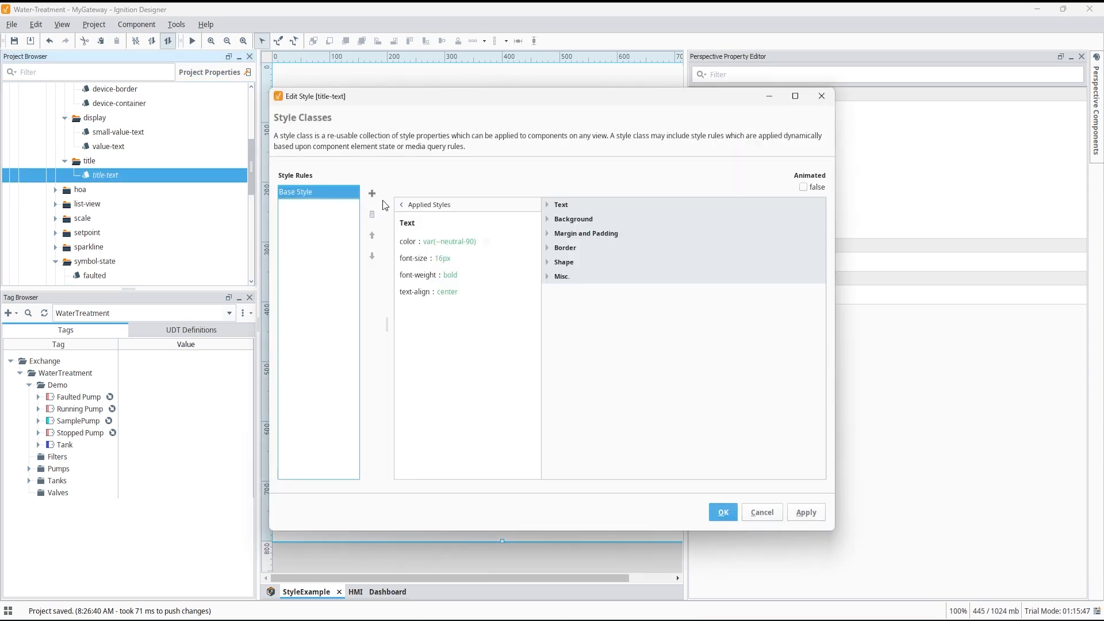
click(423, 243)
click(746, 244)
text(20)
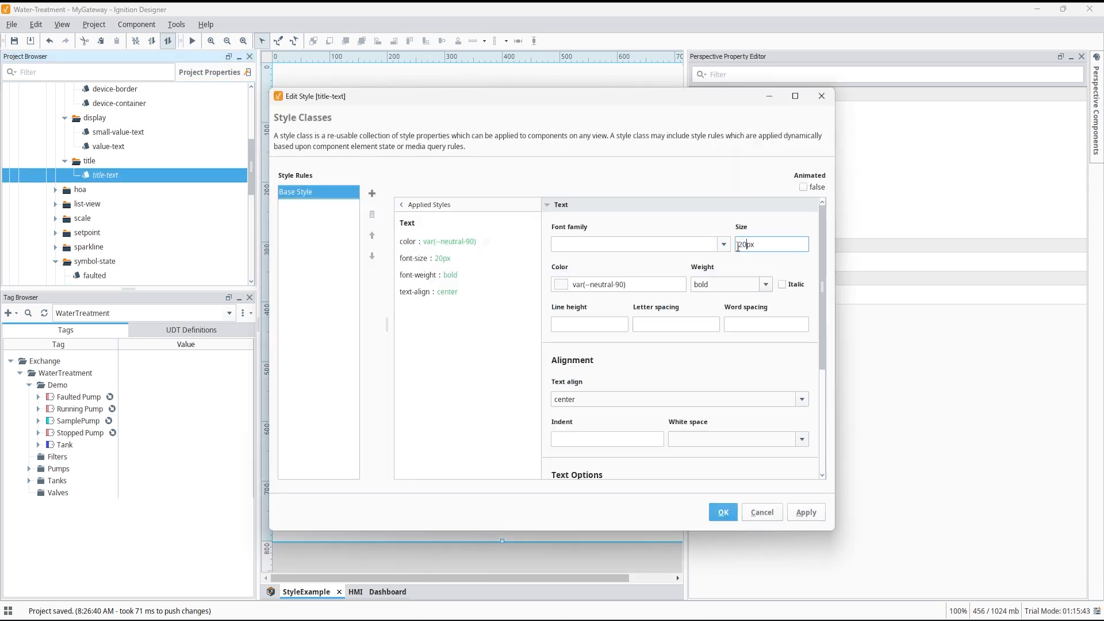
click(560, 285)
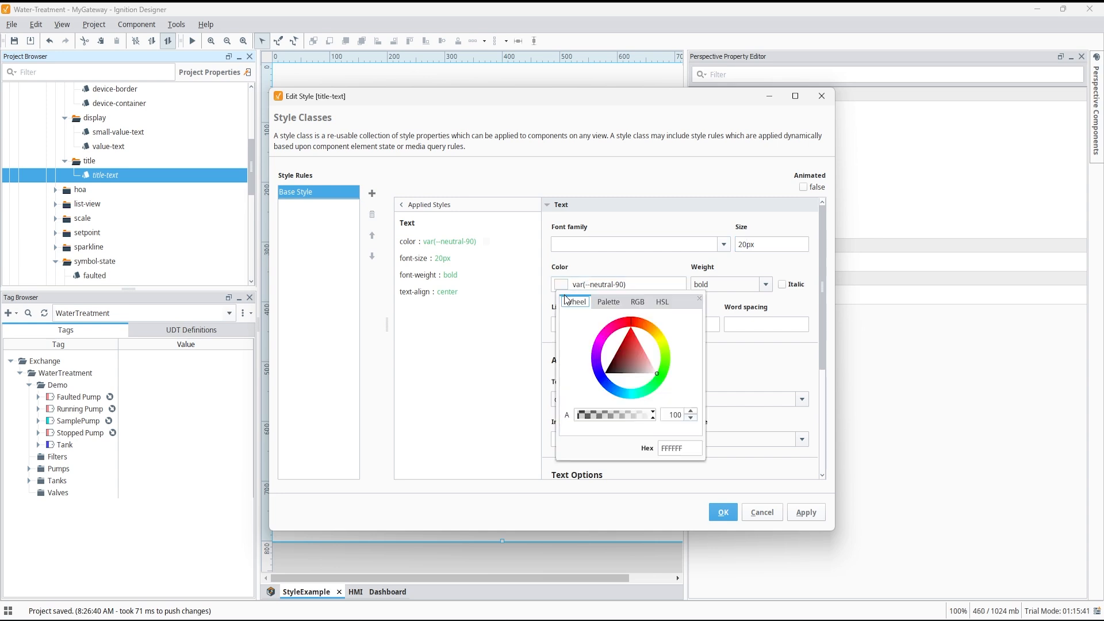
click(607, 303)
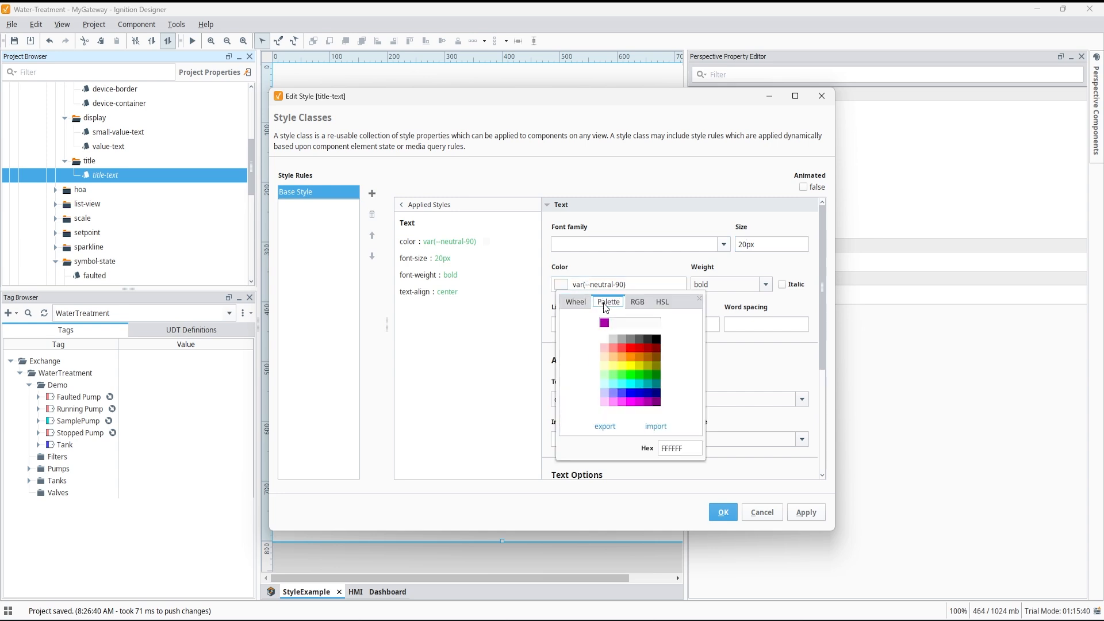
click(633, 392)
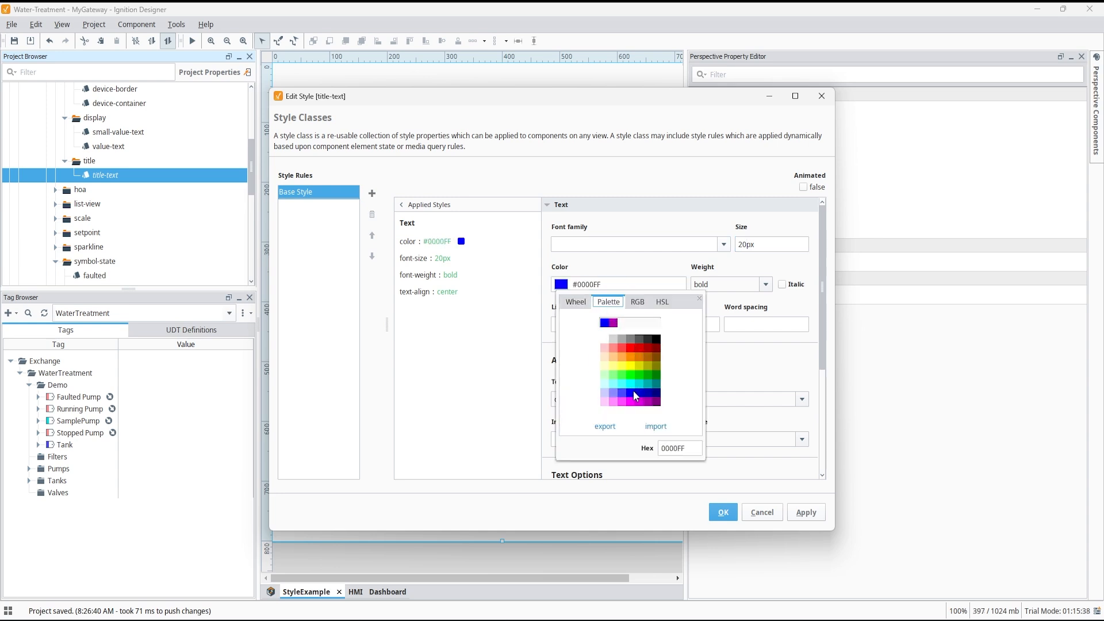
click(722, 513)
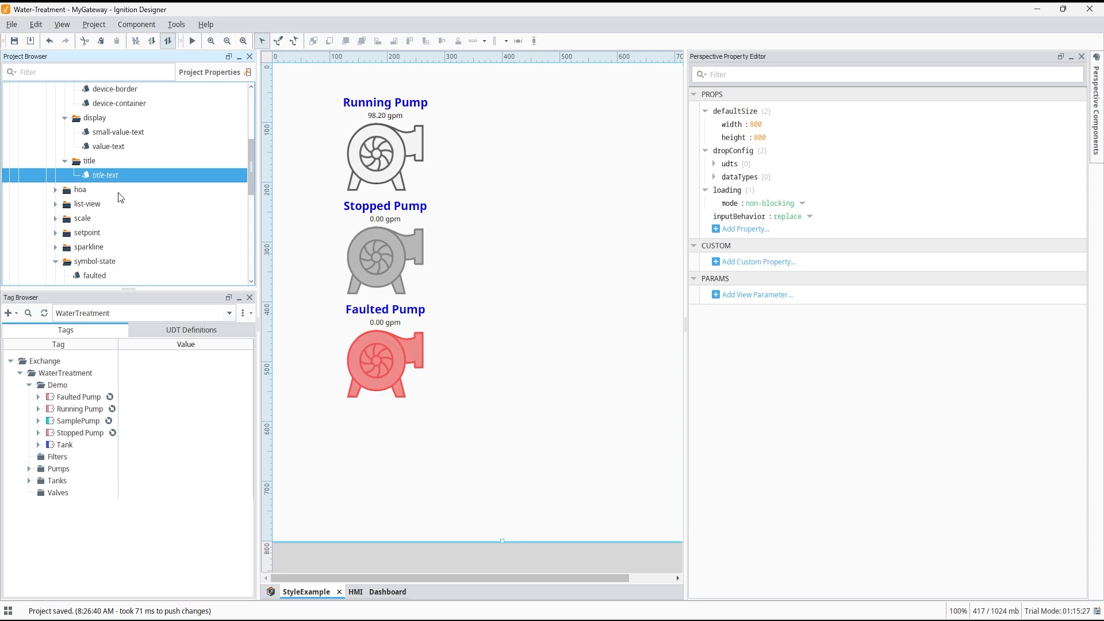
Set the running symbol-state style class's shape fill colour to #00D900.
scroll(119, 192, down, 2)
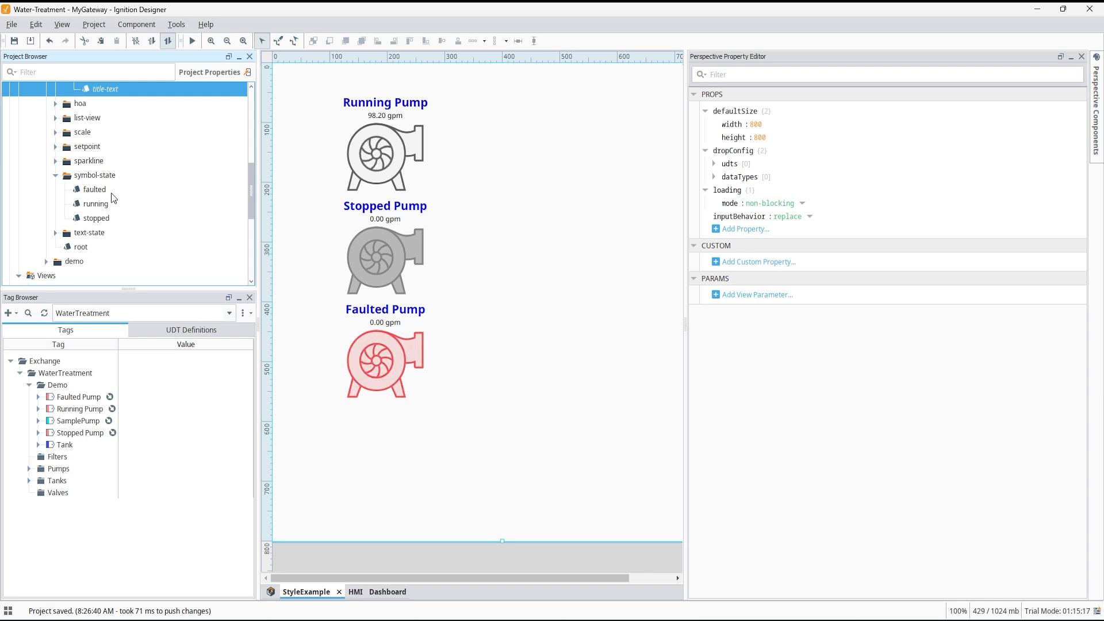
click(98, 207)
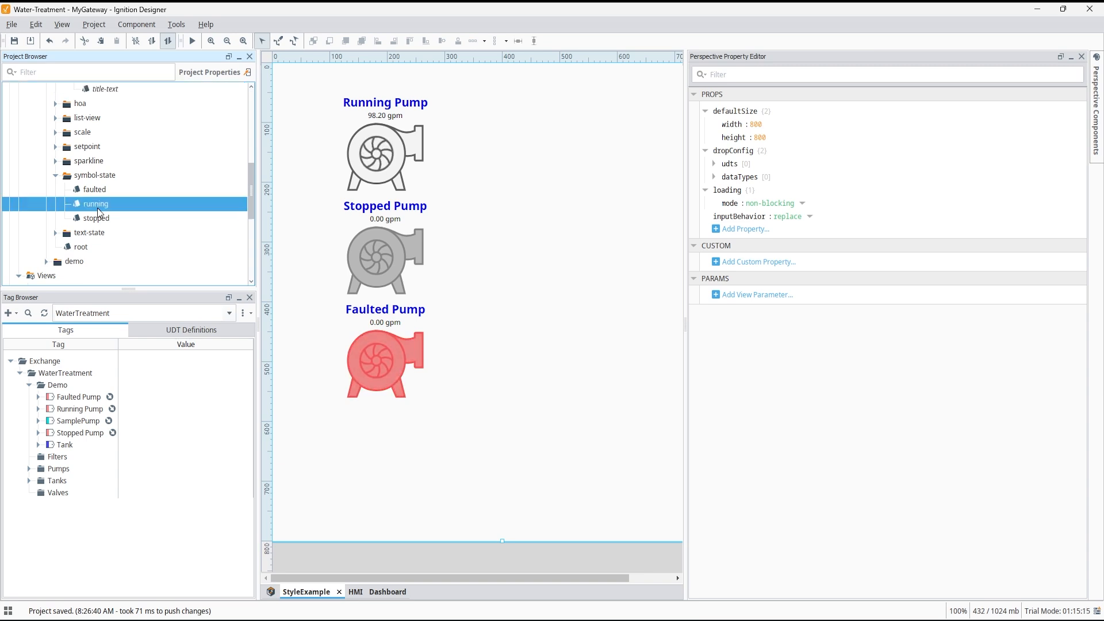
double_click(98, 206)
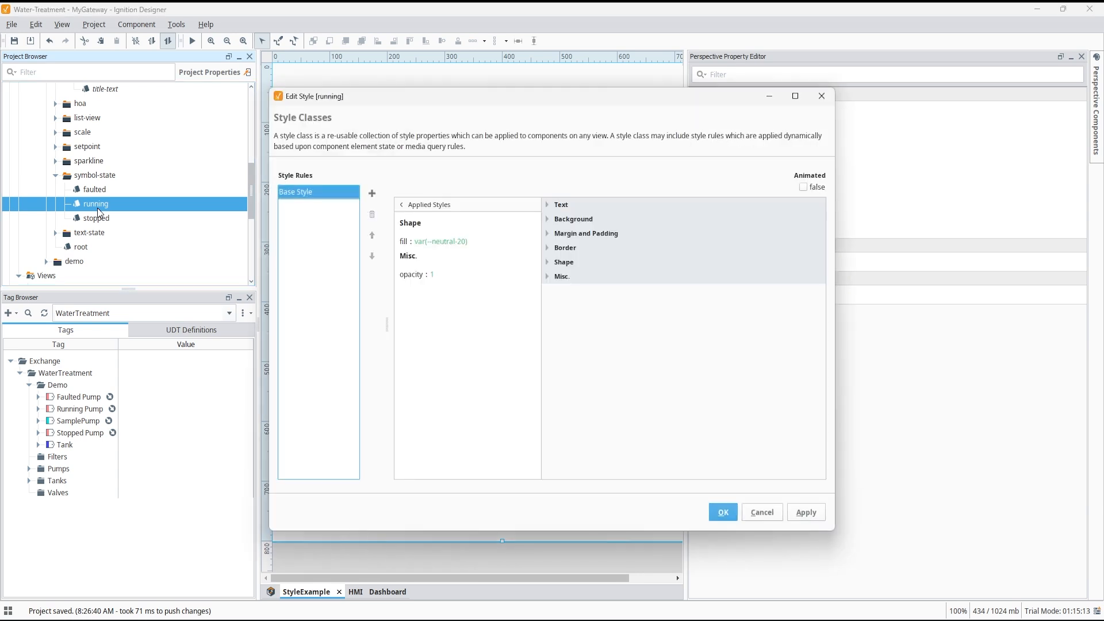
click(436, 242)
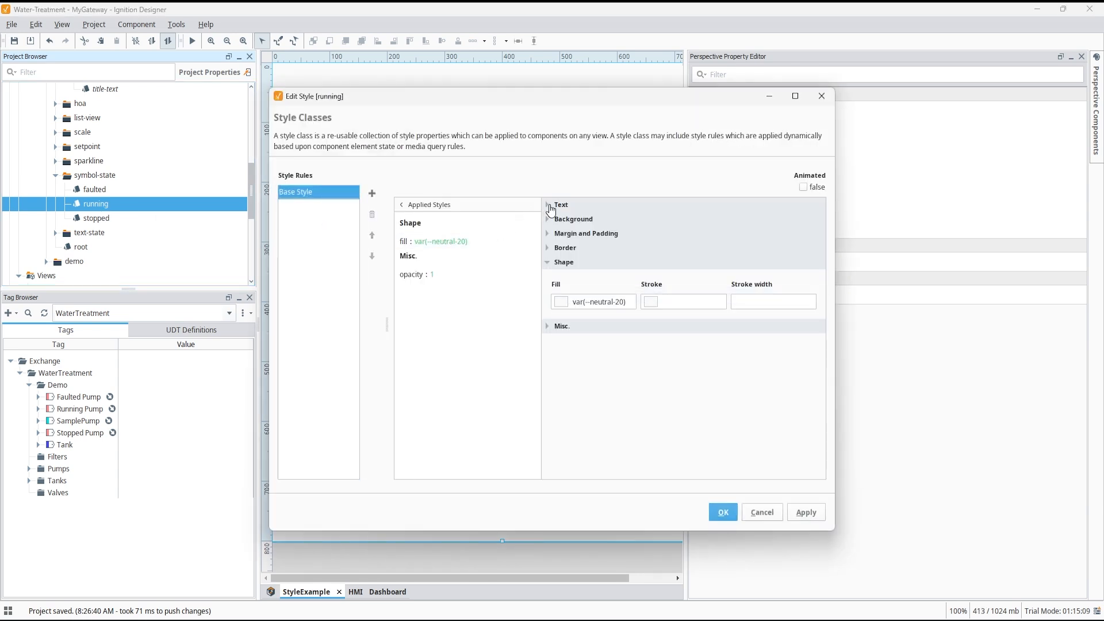
click(586, 301)
click(562, 303)
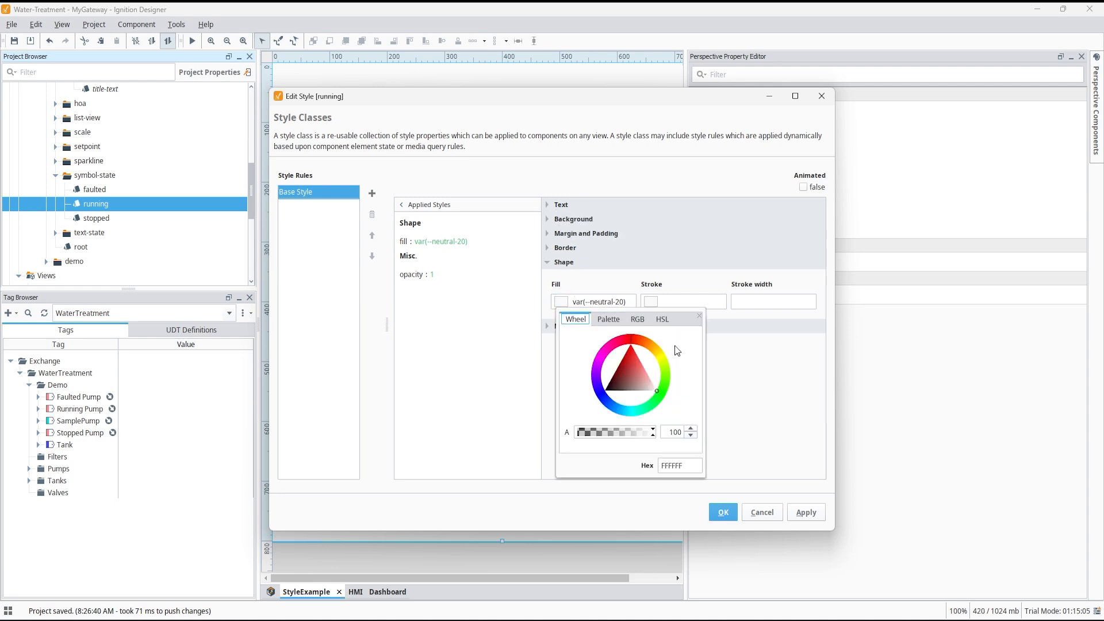
click(615, 324)
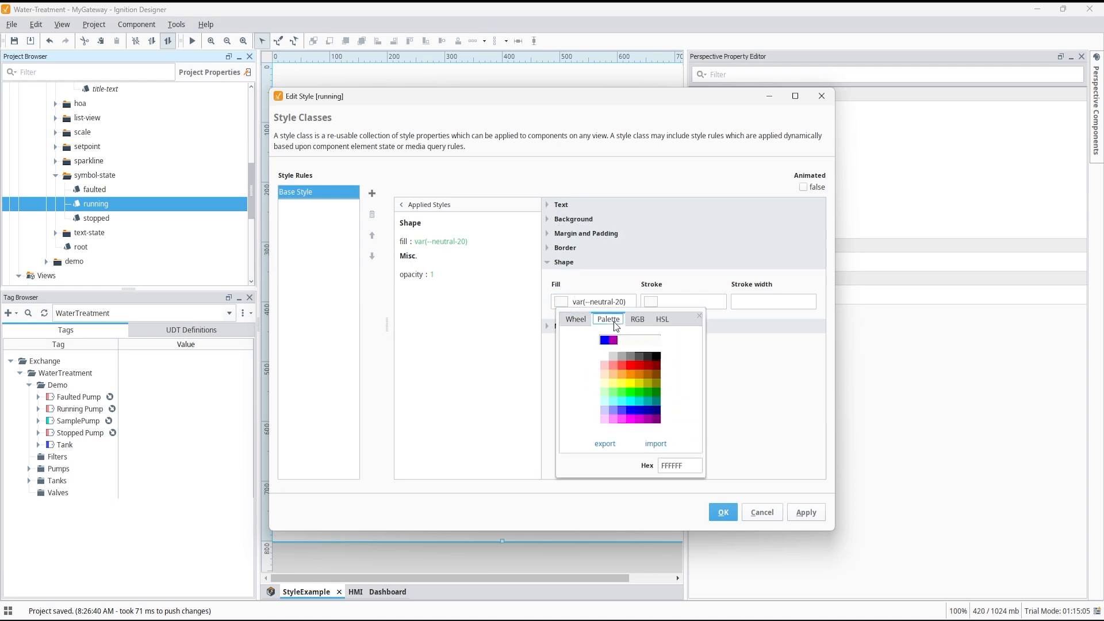
click(638, 393)
click(738, 393)
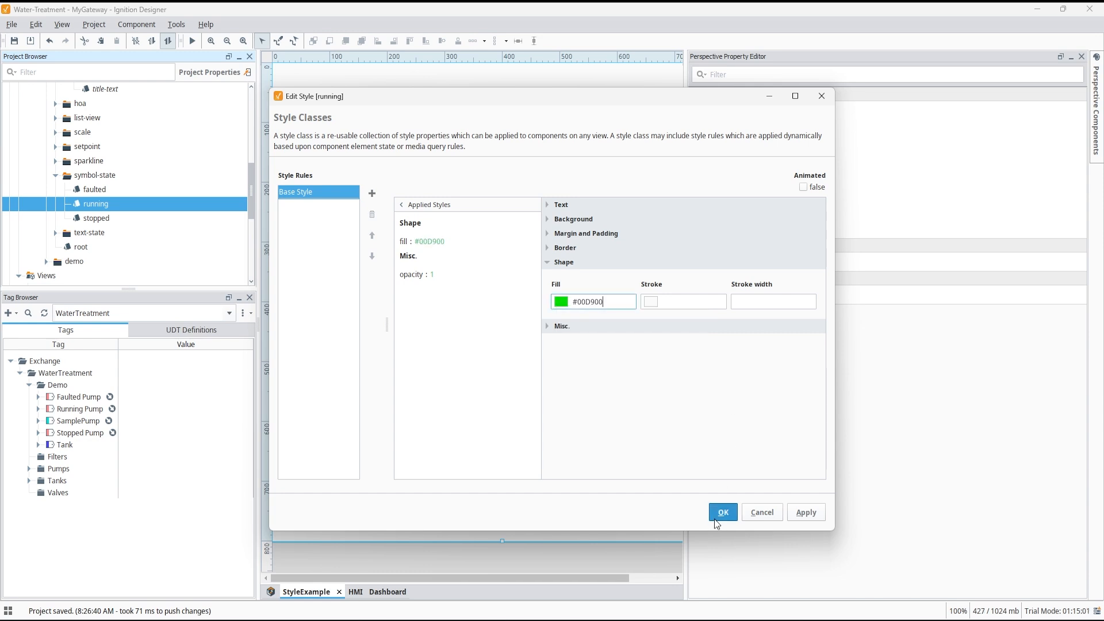
click(722, 513)
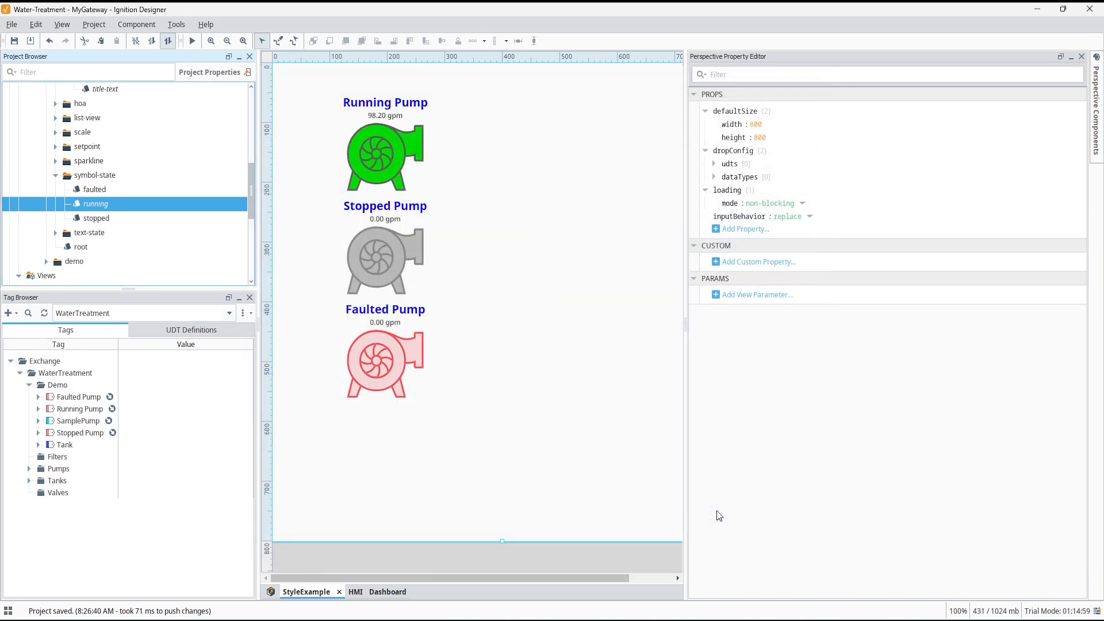